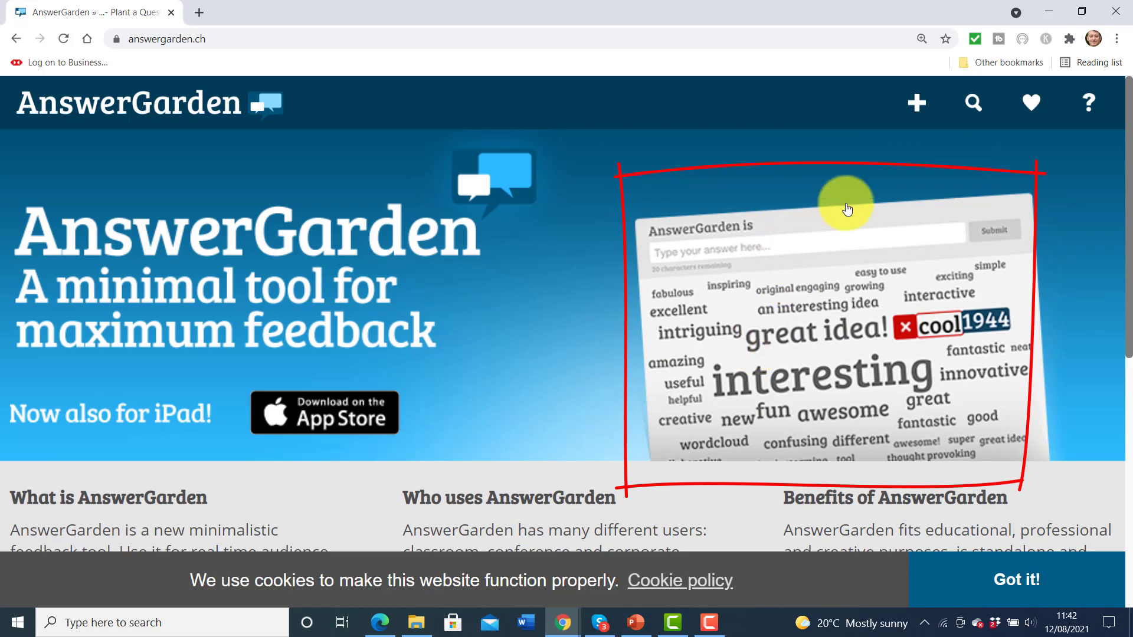
Start a new AnswerGarden with the topic "What do you like about learning languages?"
left_click(917, 103)
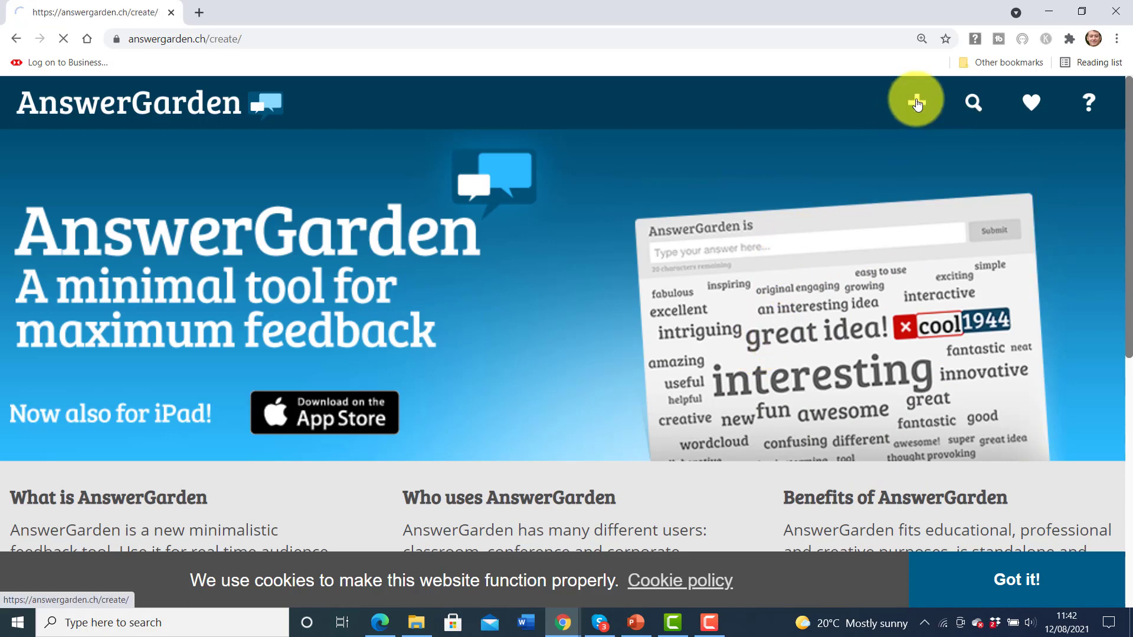
left_click(192, 491)
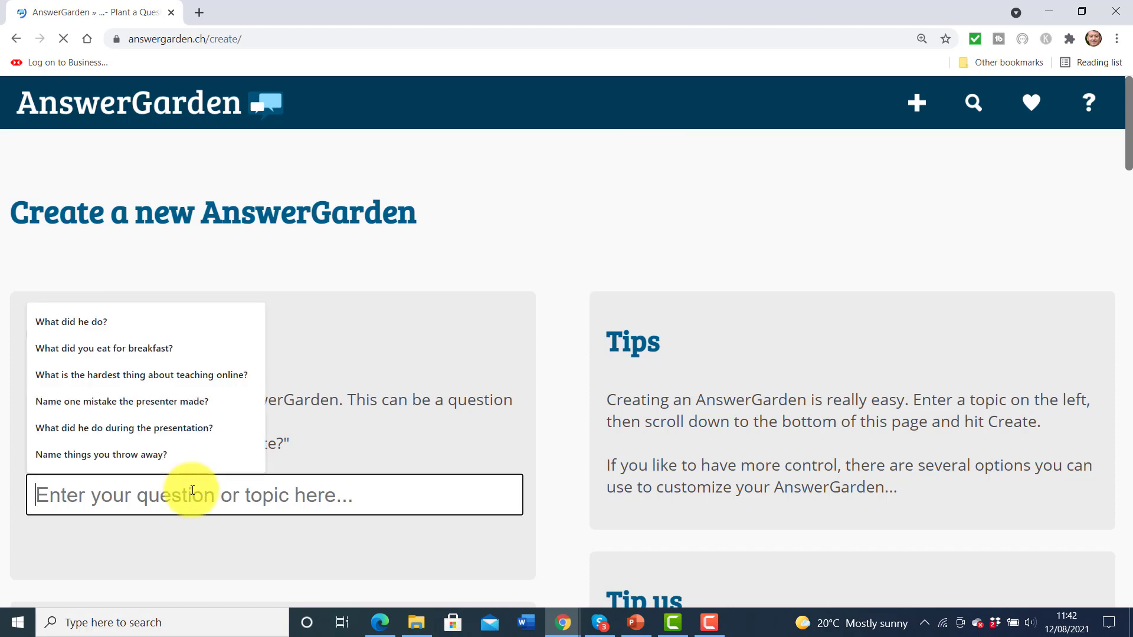
type("What do you l")
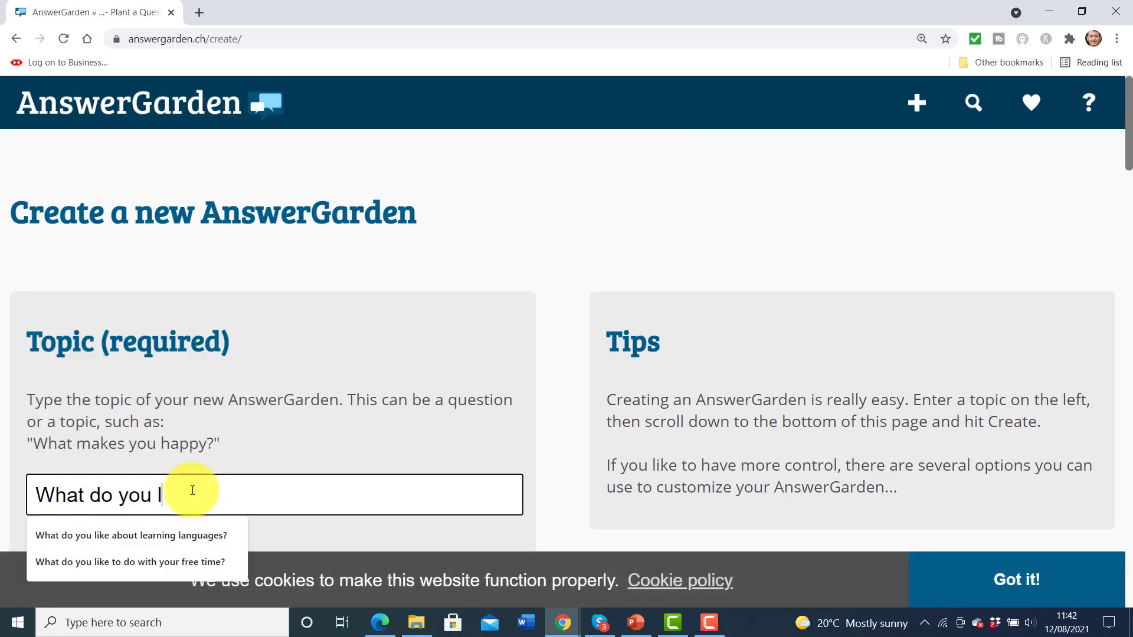
type("ike about learning")
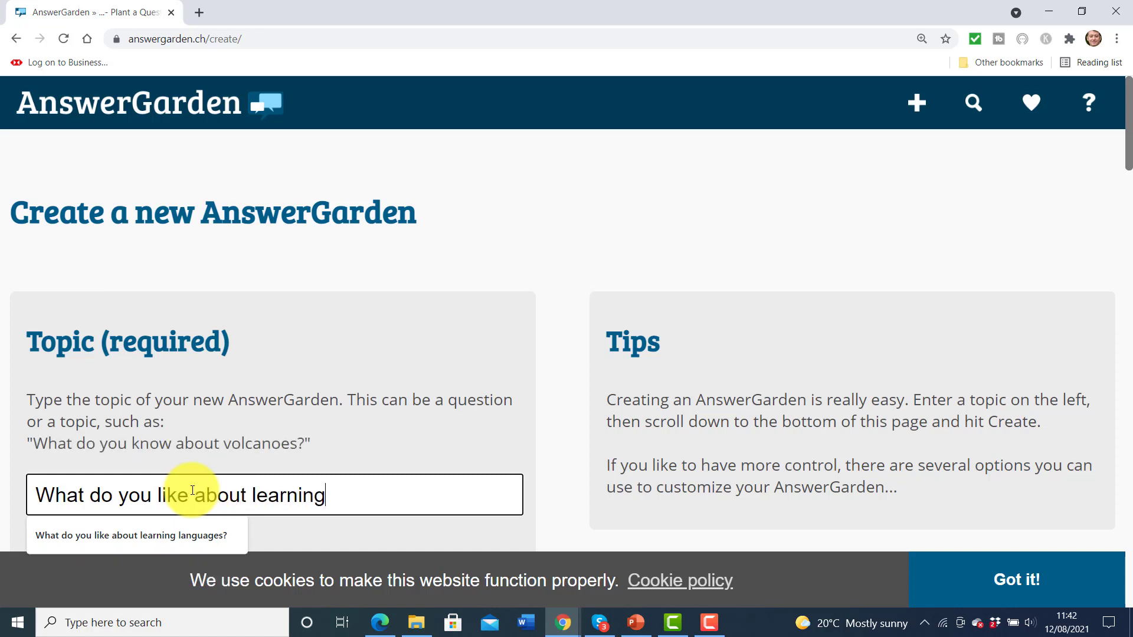
type(" languag")
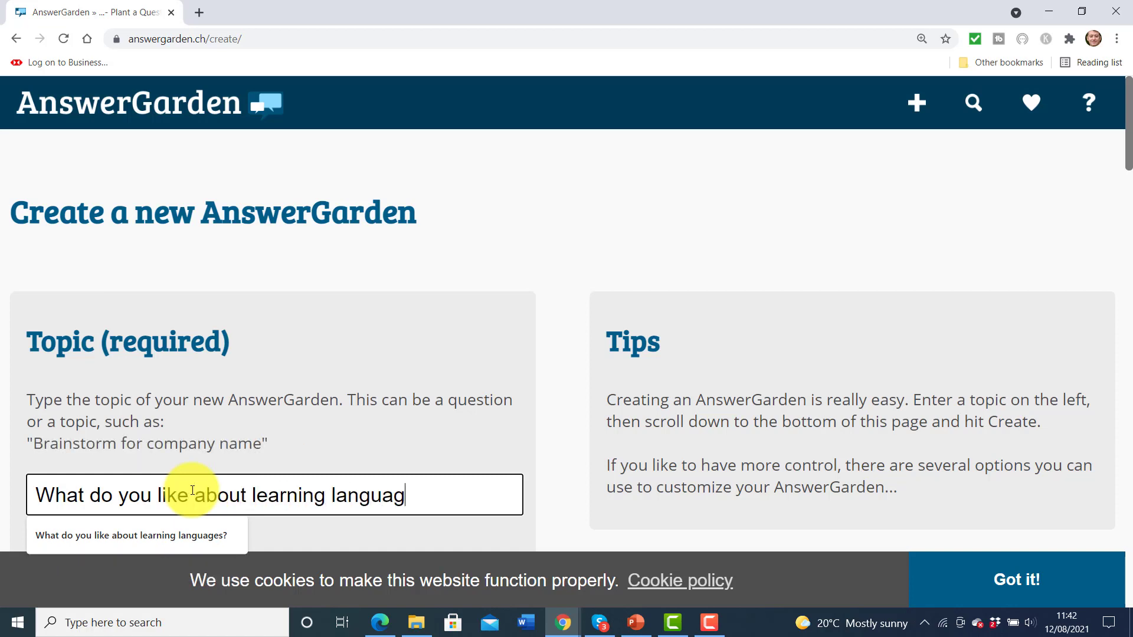
type("es")
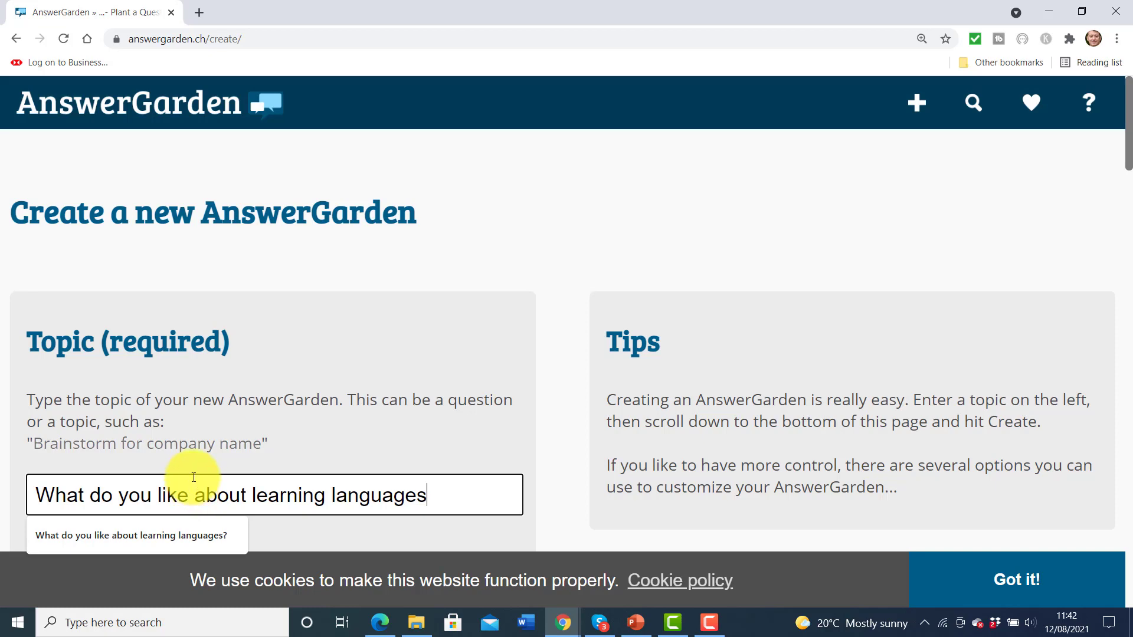
type("?")
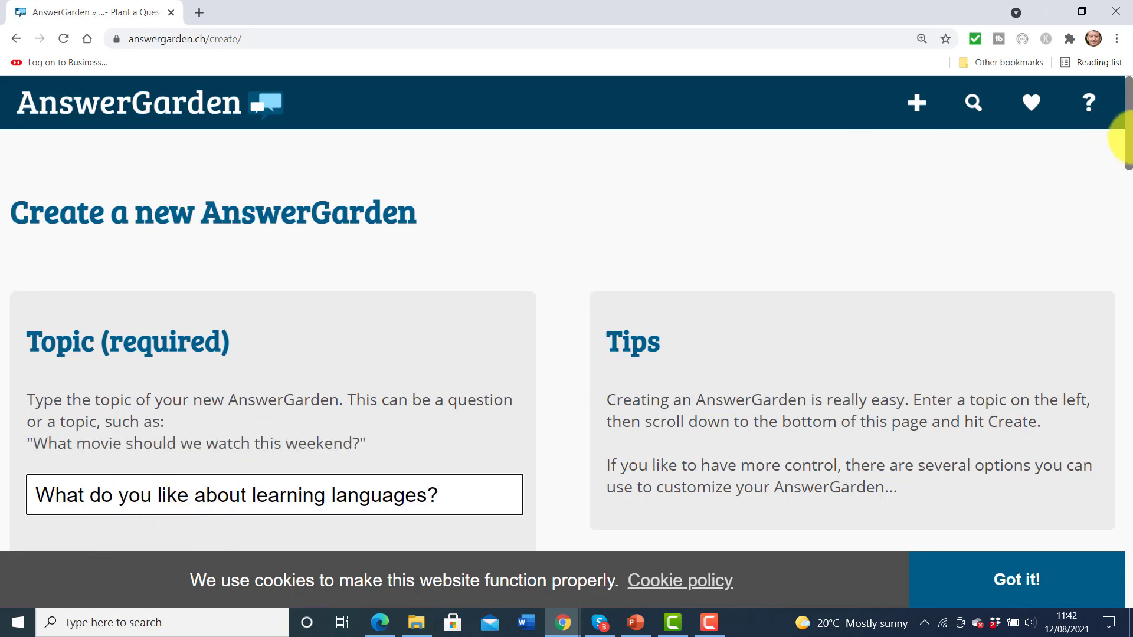
Set the local discoverability to 1 day and create the AnswerGarden
left_click_drag(1129, 140, 1126, 566)
left_click(199, 276)
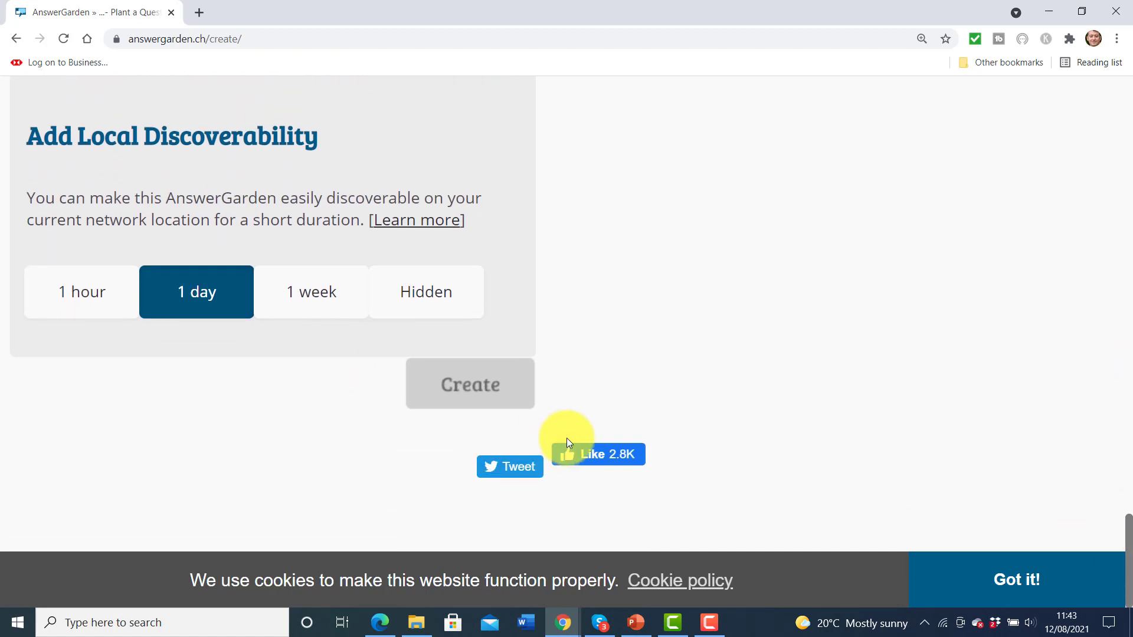
left_click(468, 386)
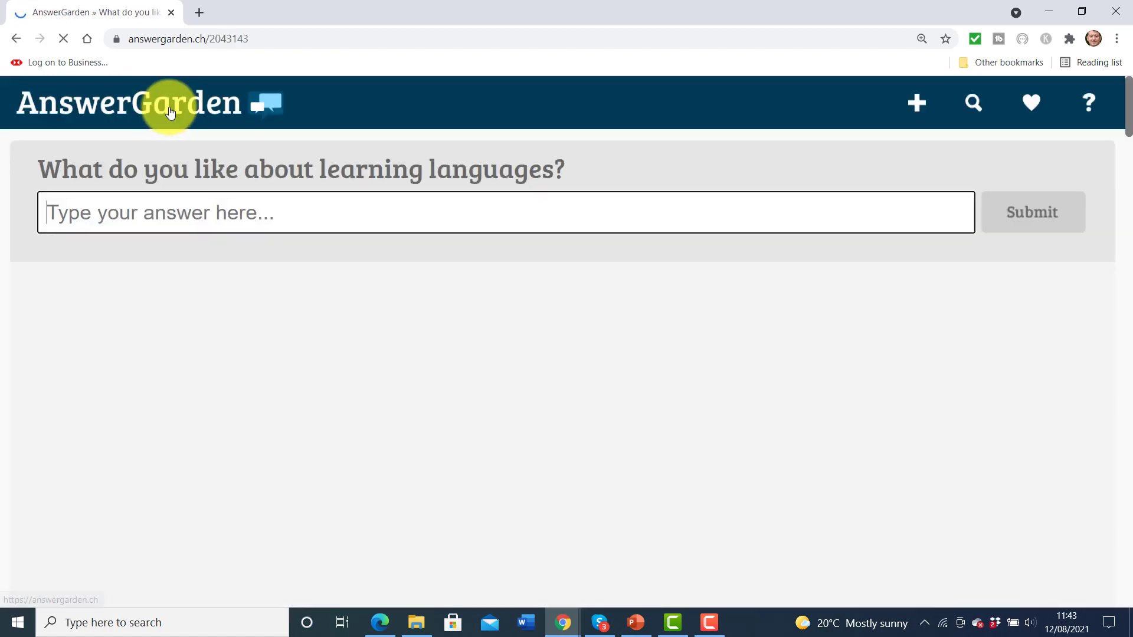
Copy the web address of the new AnswerGarden for sharing with participants
left_click(229, 39)
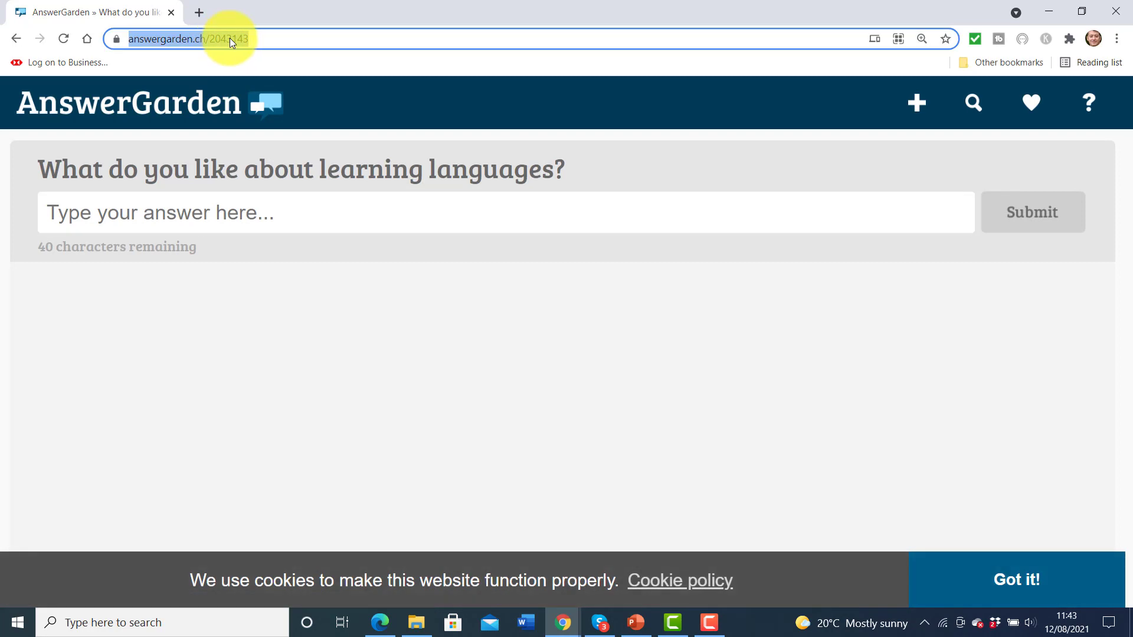
right_click(229, 37)
left_click(264, 136)
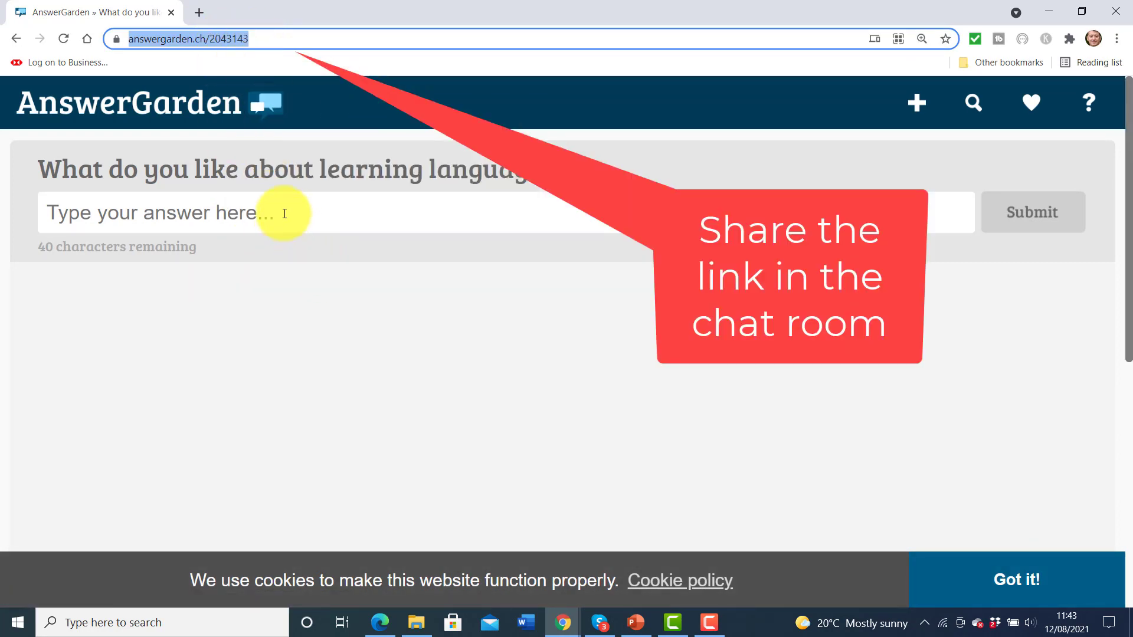
left_click(234, 211)
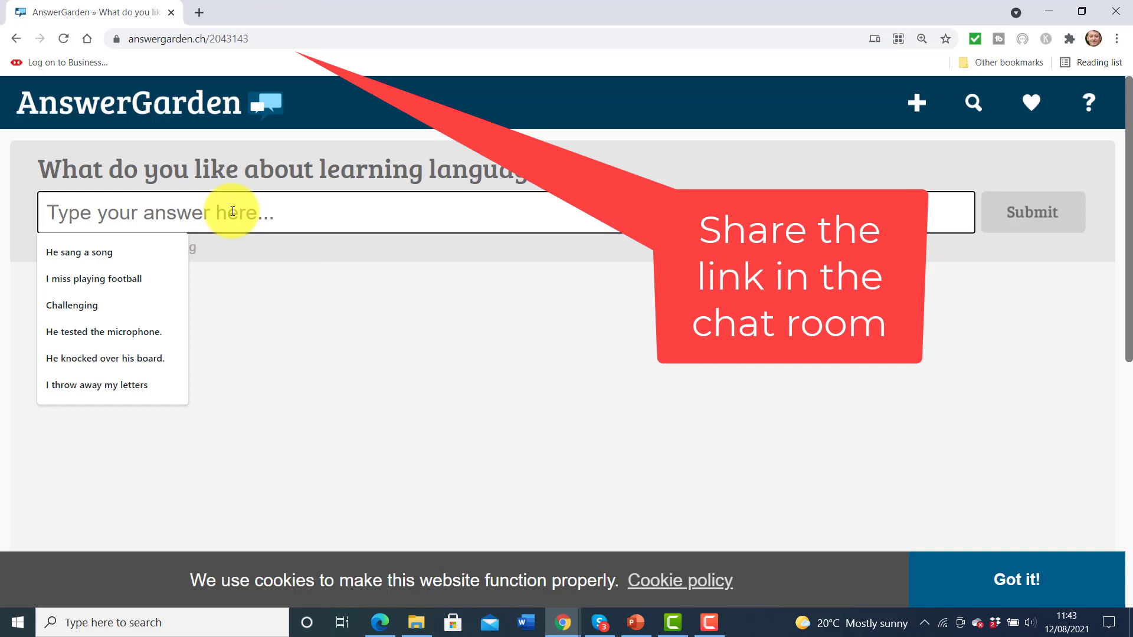
left_click(229, 37)
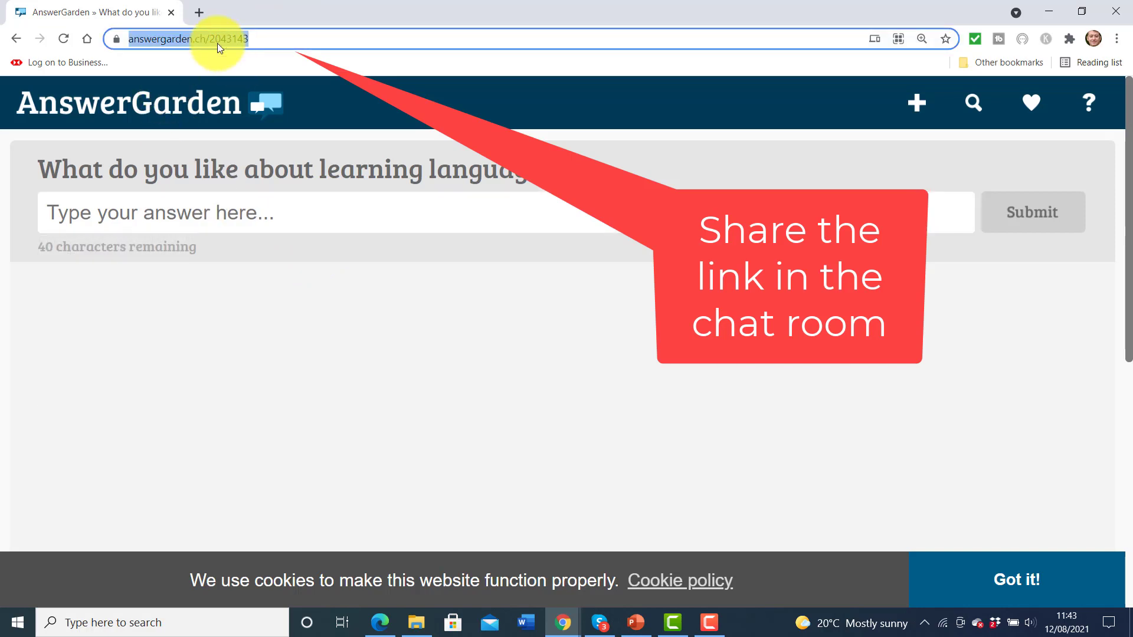
Submit the answer "I like meeting new people" to the language-learning question
left_click(196, 213)
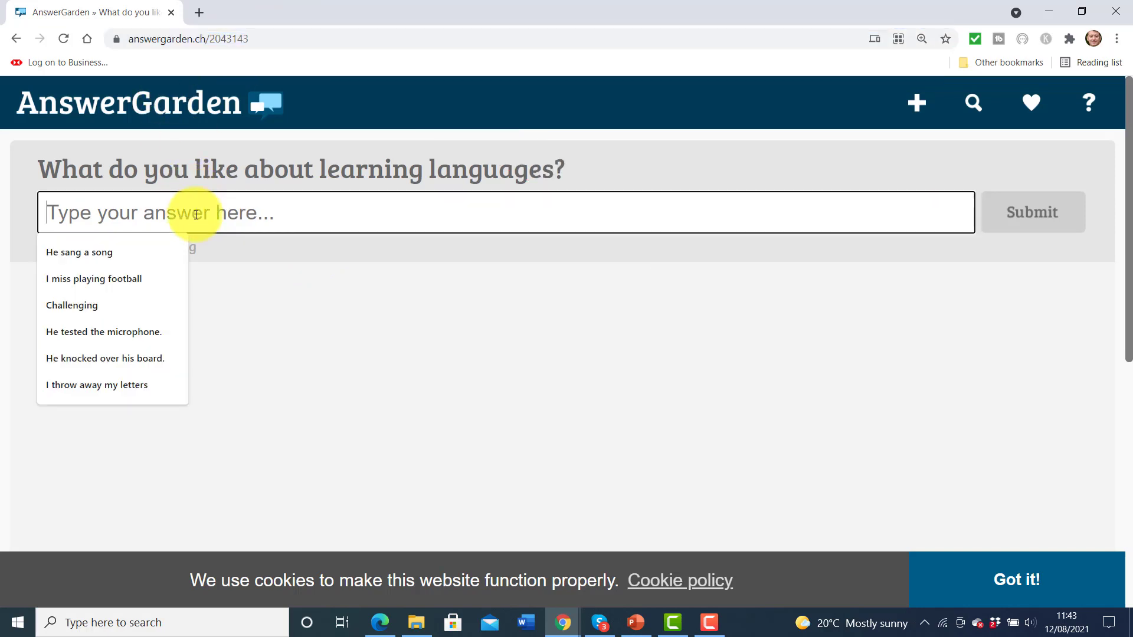
type("I like meeting ne")
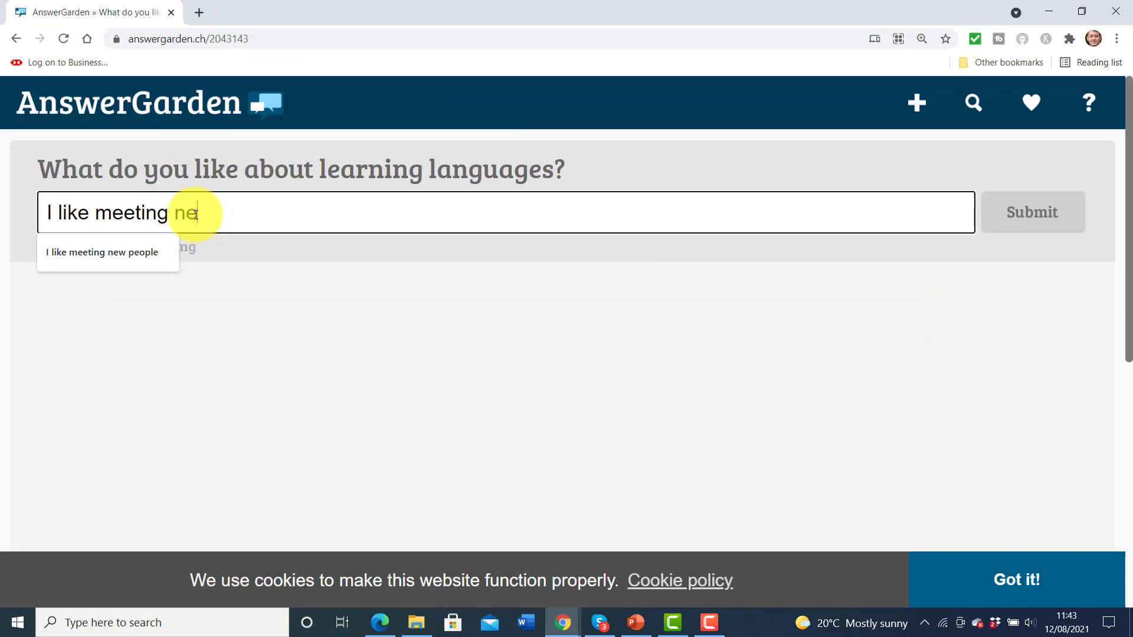
type("w people")
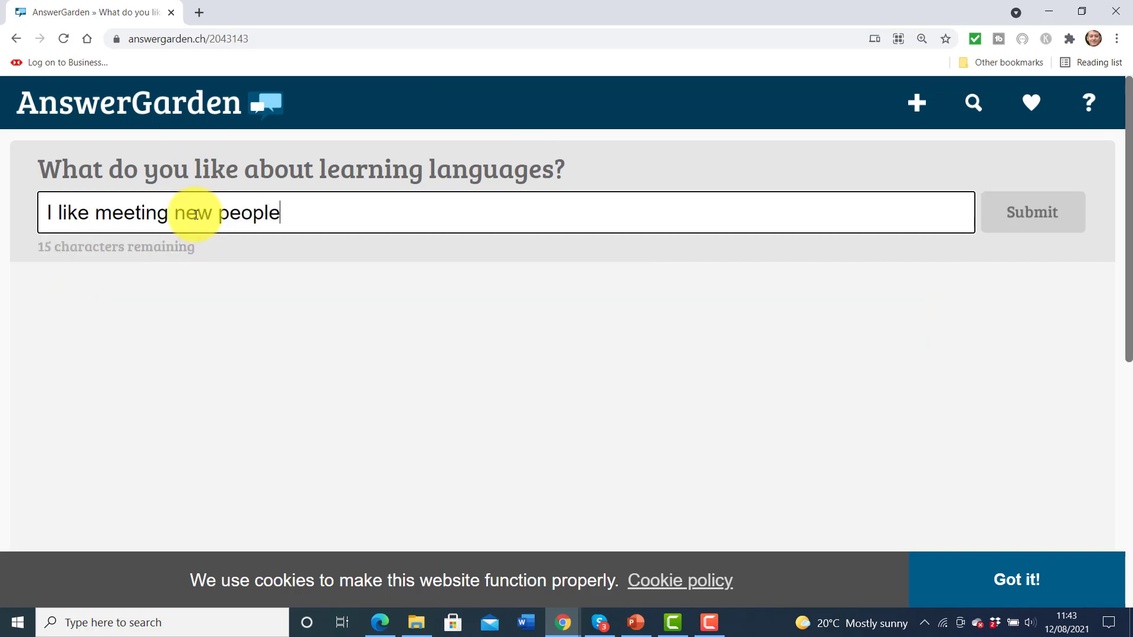
key("Return")
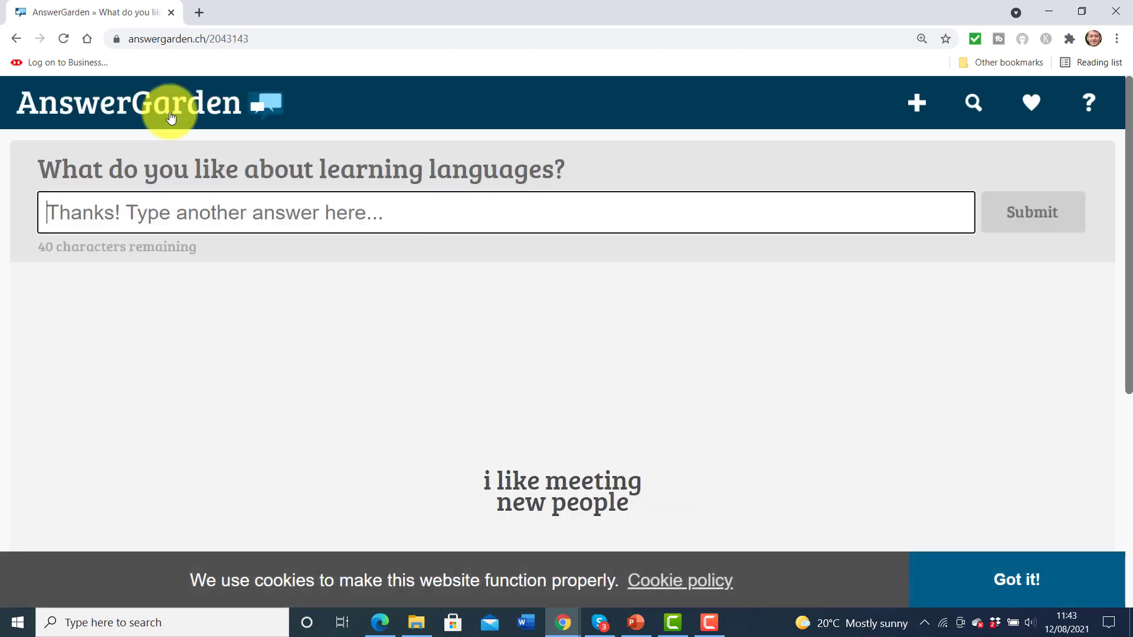
Submit another answer, "I like learning about cultures", to the same question
left_click(139, 210)
type("I ")
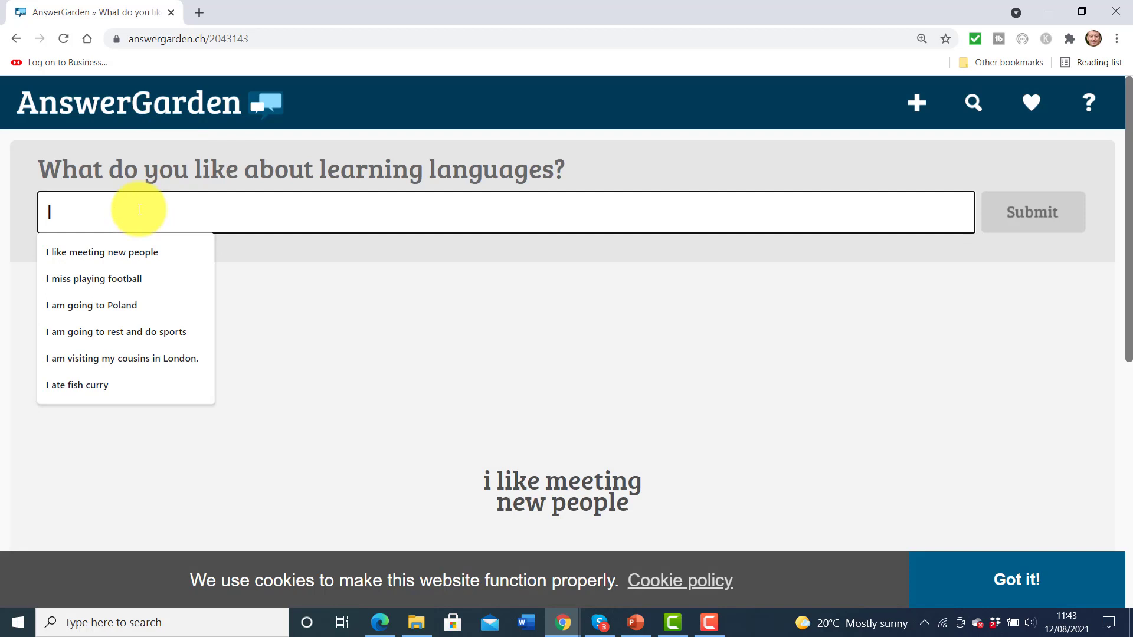
type("like learning")
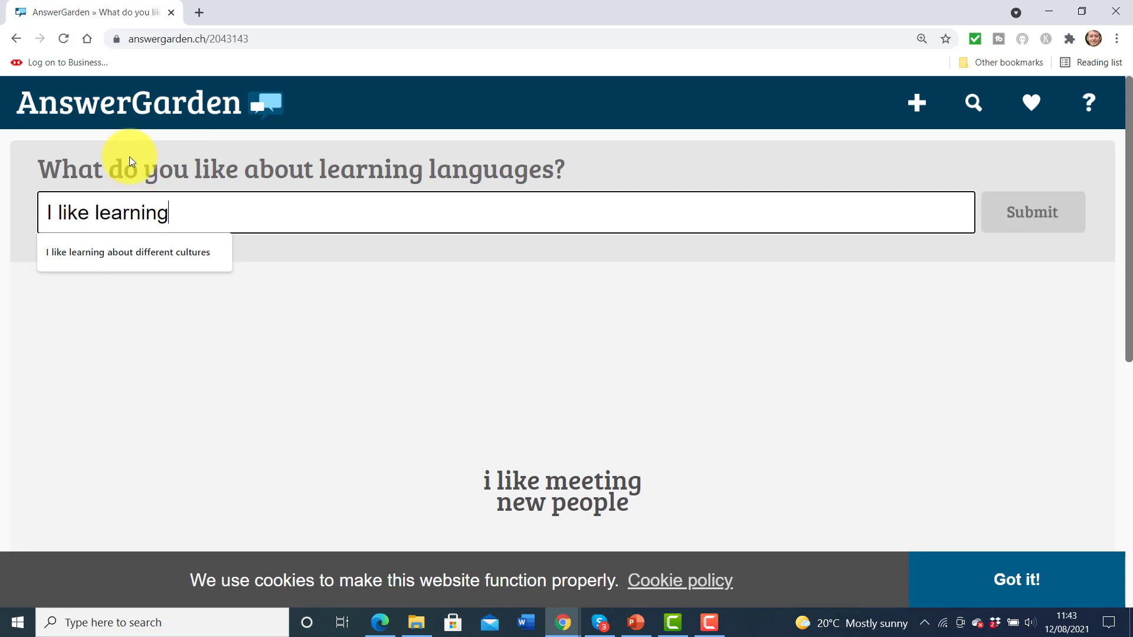
type(" about cultrues")
key("BackSpace")
key("BackSpace")
key("BackSpace")
key("BackSpace")
type("ures")
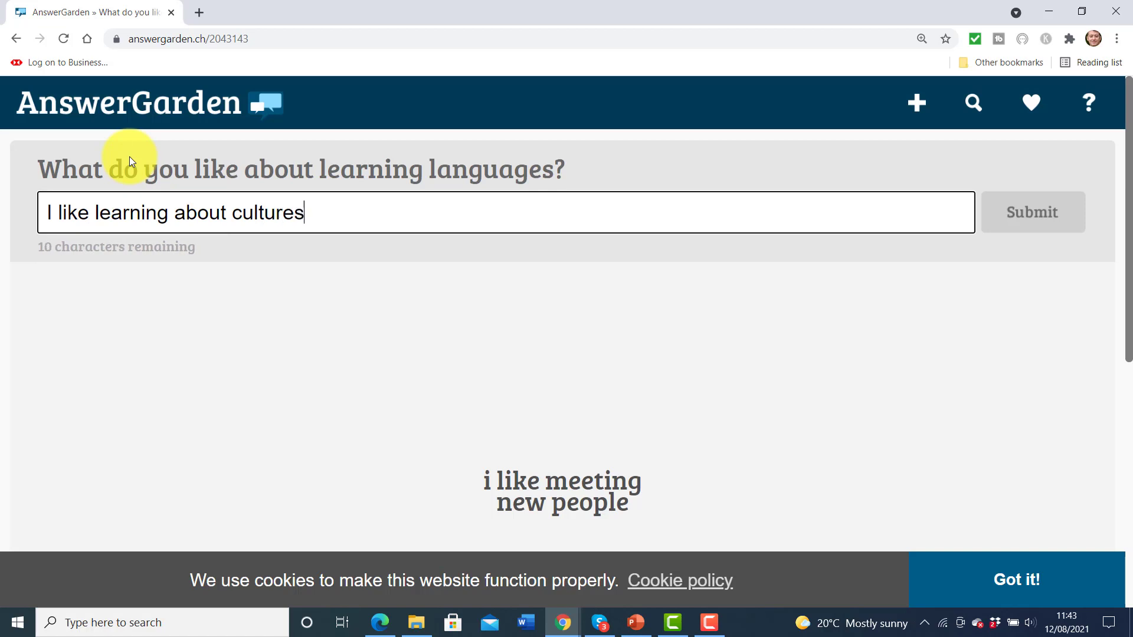
key("Return")
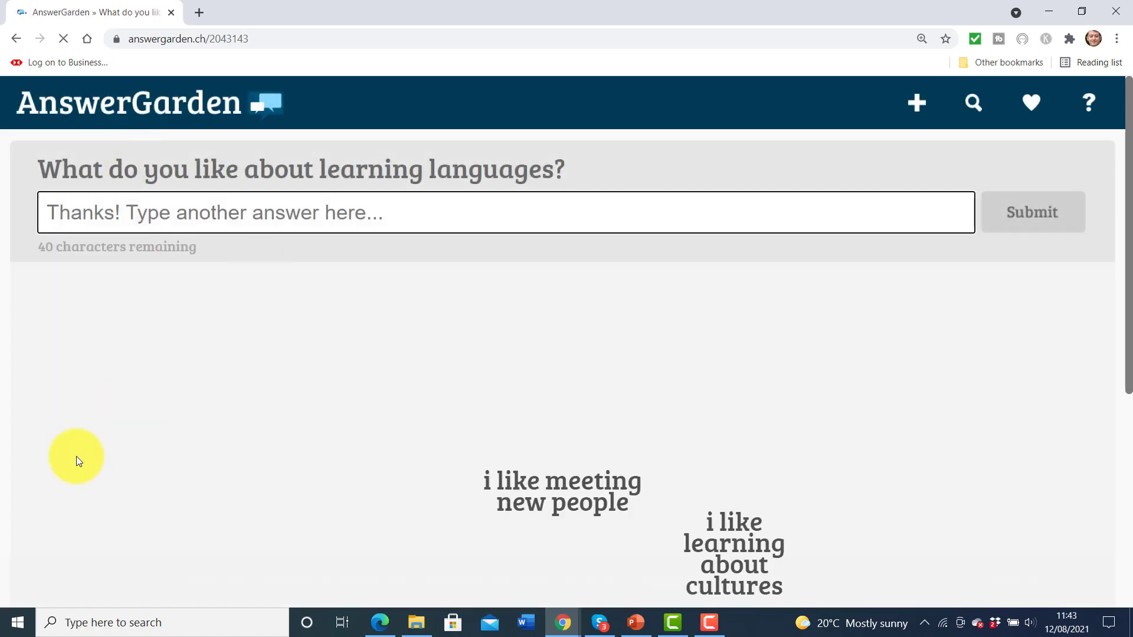
scroll(1124, 295, "down", 2)
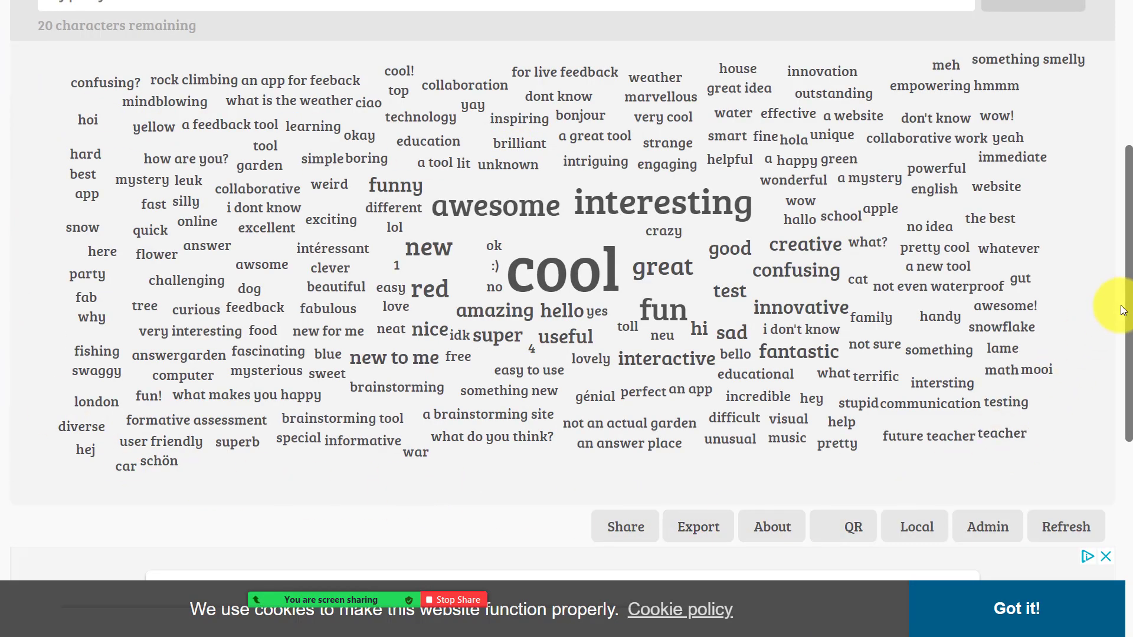
left_click_drag(1127, 317, 1124, 262)
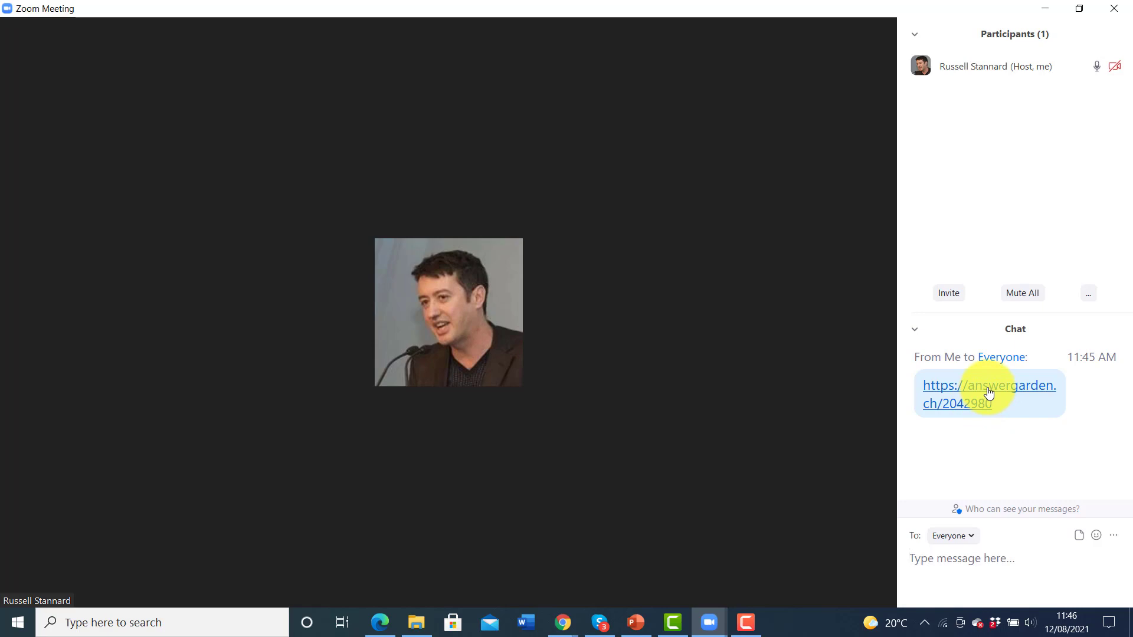
Open the AnswerGarden link from the Zoom meeting chat and submit the answer "i LOVE LANGUAGES"
left_click(990, 392)
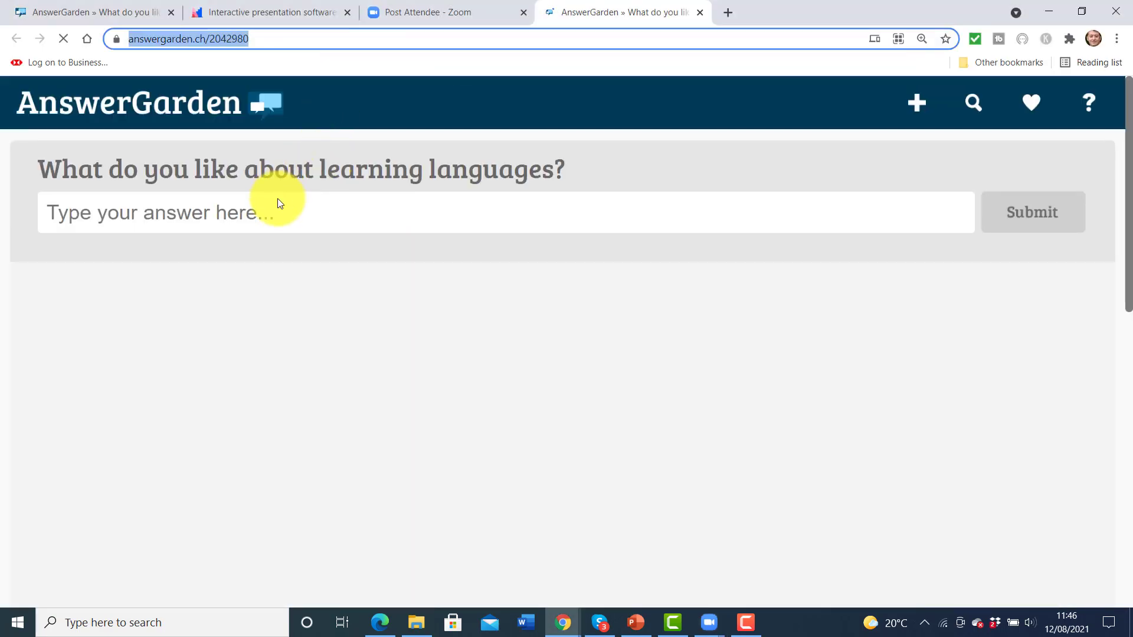
left_click(281, 212)
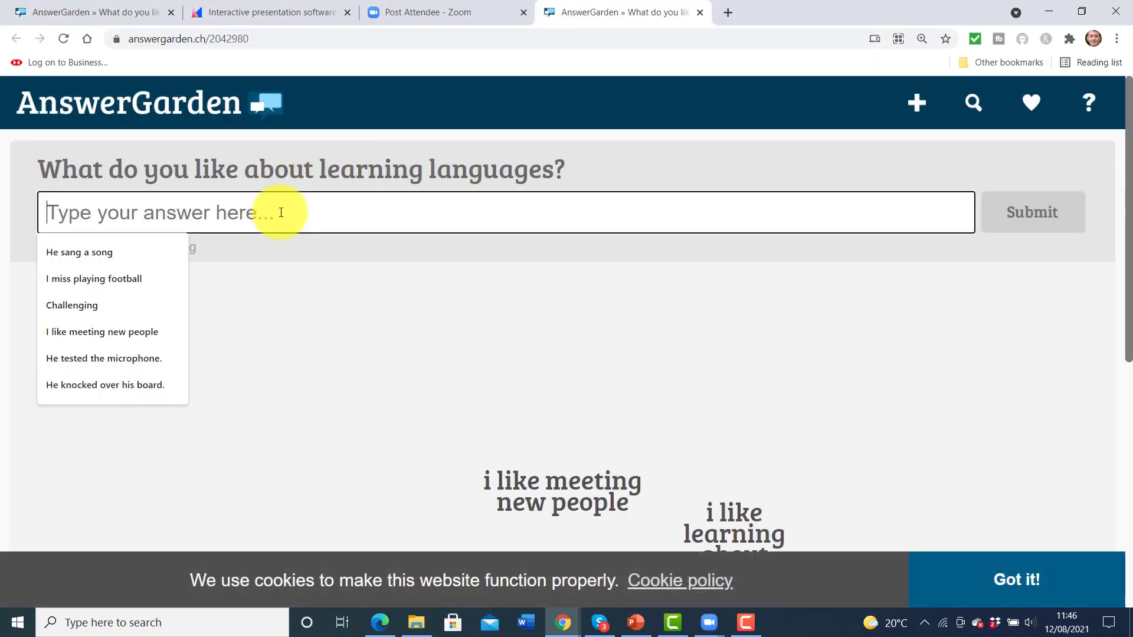
type("i LOVE ")
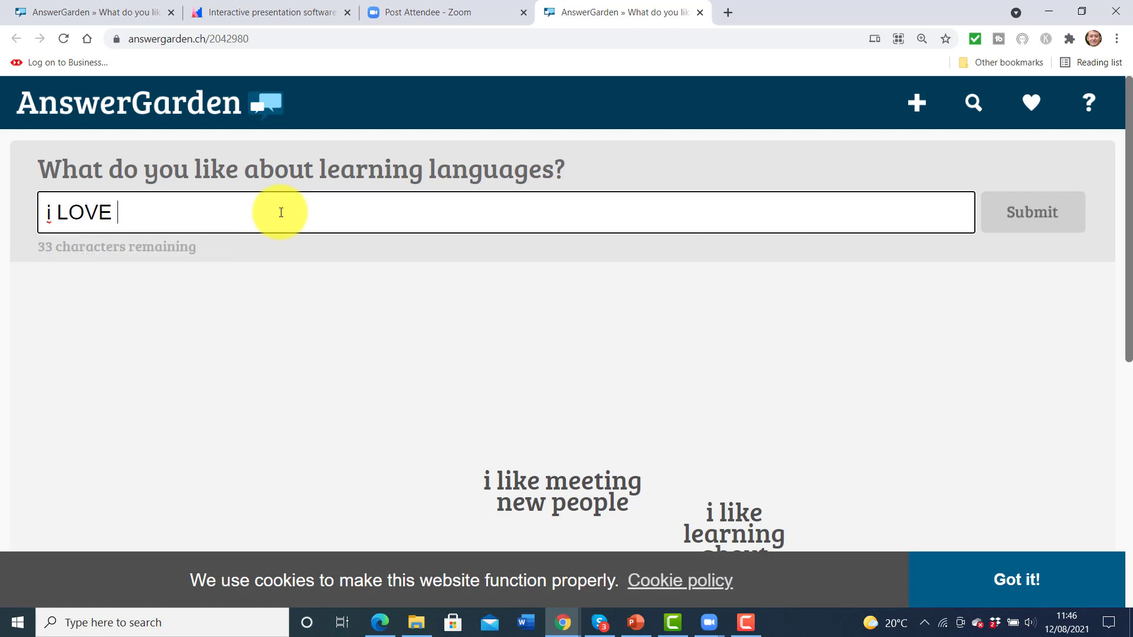
type("LANGUAGE")
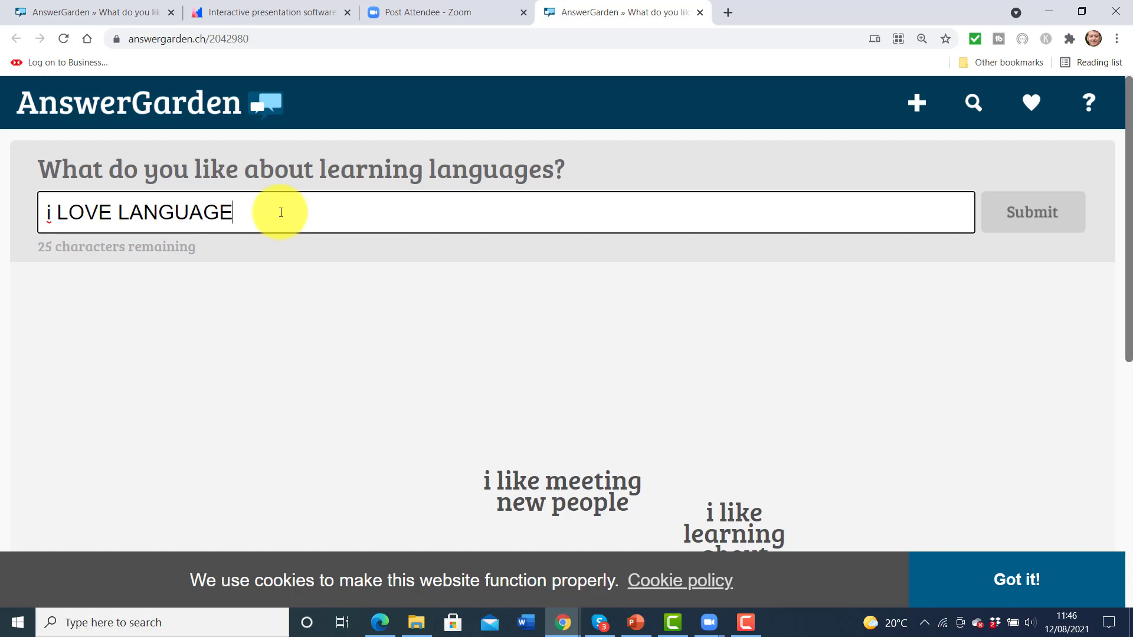
key("Return")
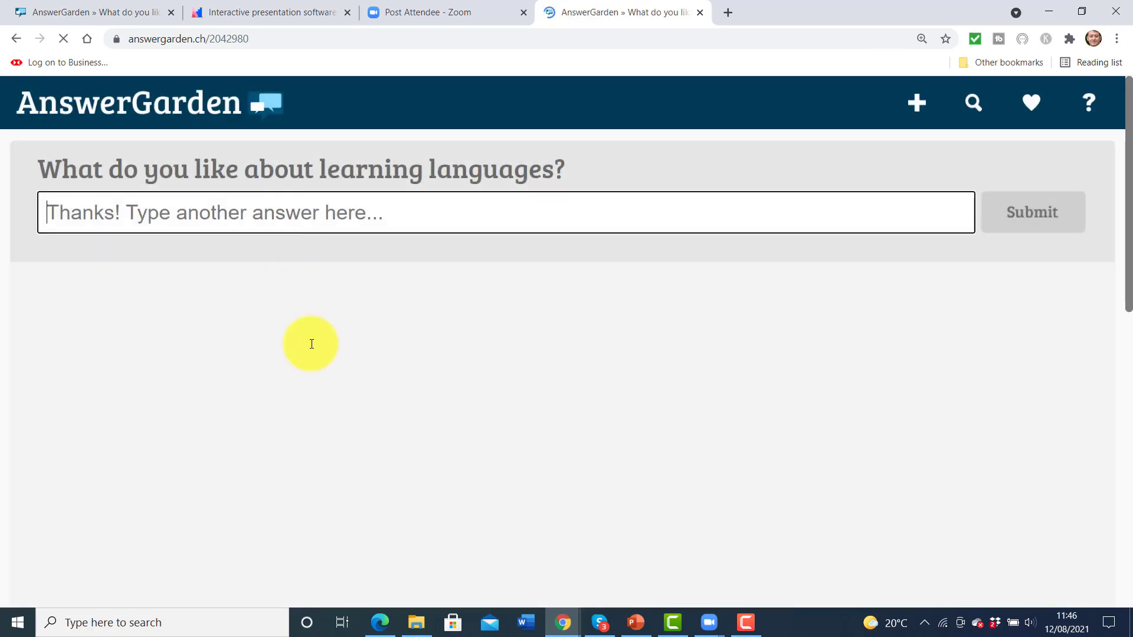
Switch to the Zoom meeting and back to the AnswerGarden browser window to view the submitted answers
left_click(711, 625)
left_click(731, 594)
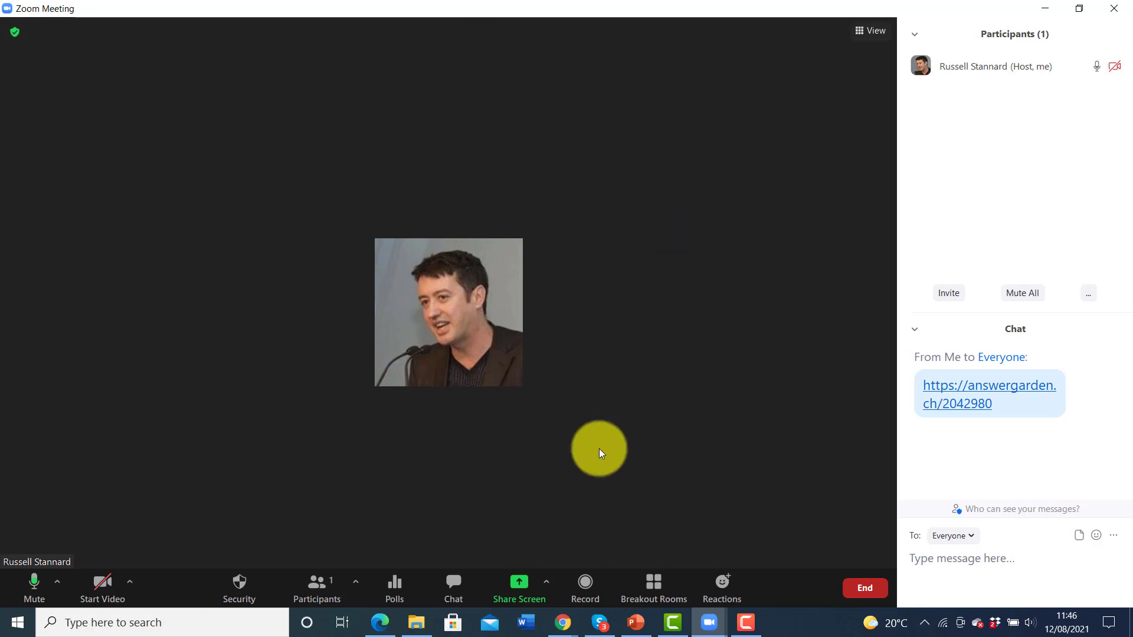
mouse_move(564, 627)
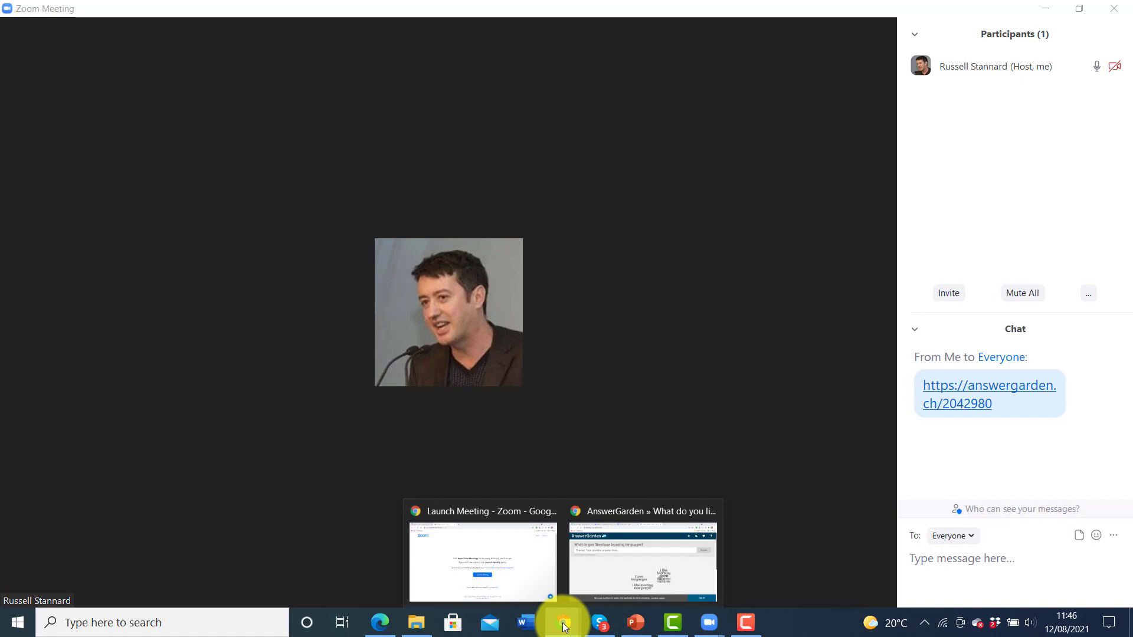
left_click(618, 583)
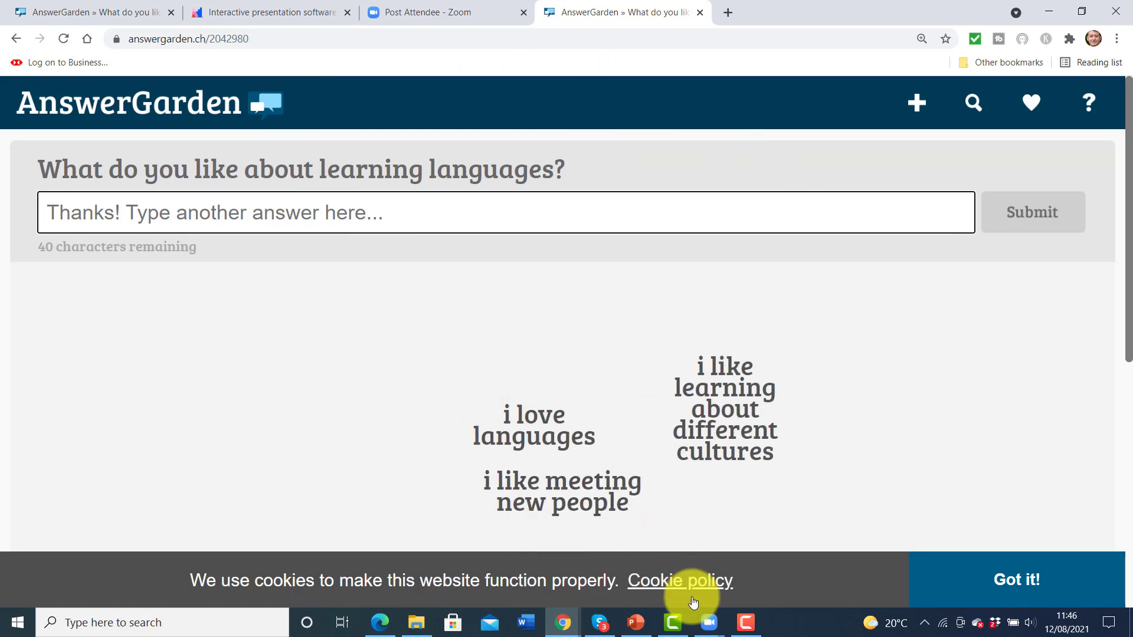
Switch to the Zoom meeting and share the AnswerGarden browser window with the participants
mouse_move(710, 623)
left_click(738, 570)
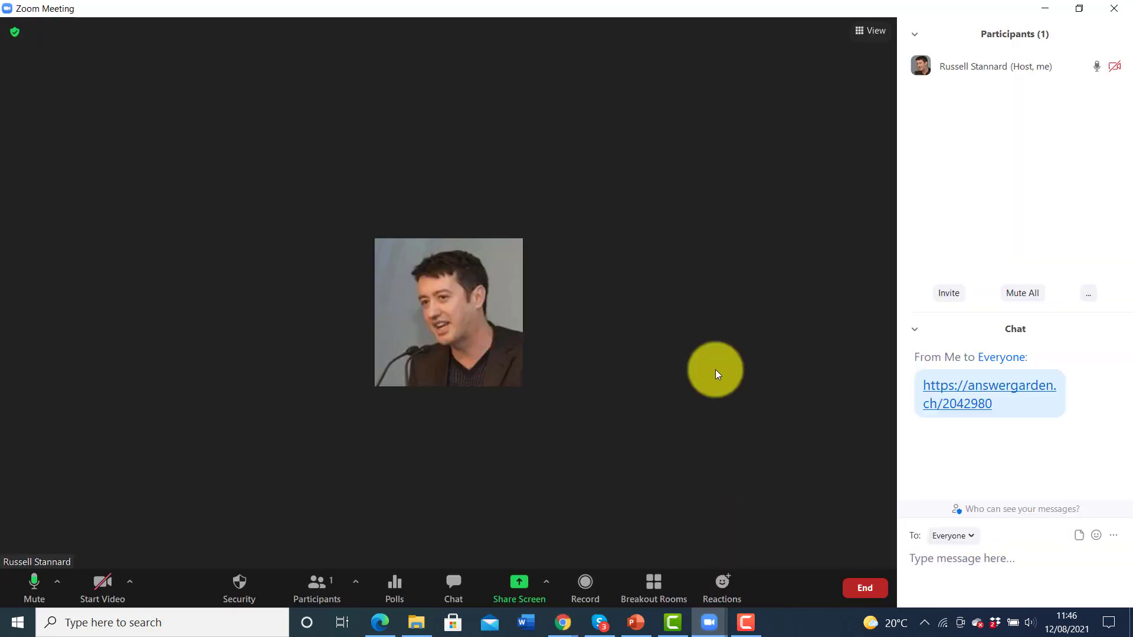
left_click(519, 581)
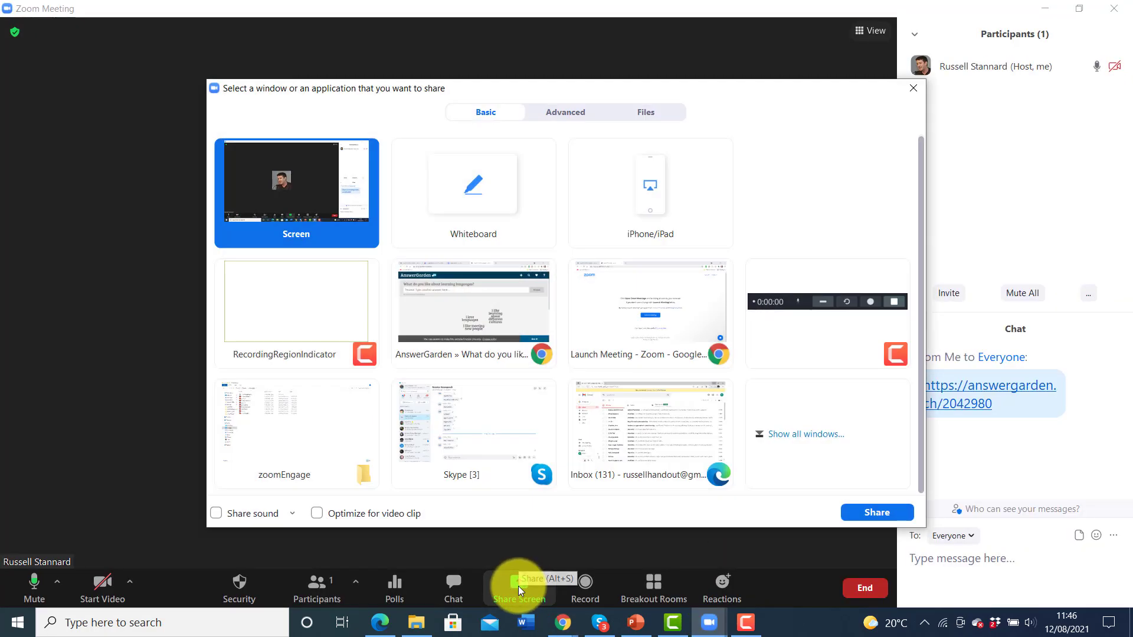
left_click(468, 324)
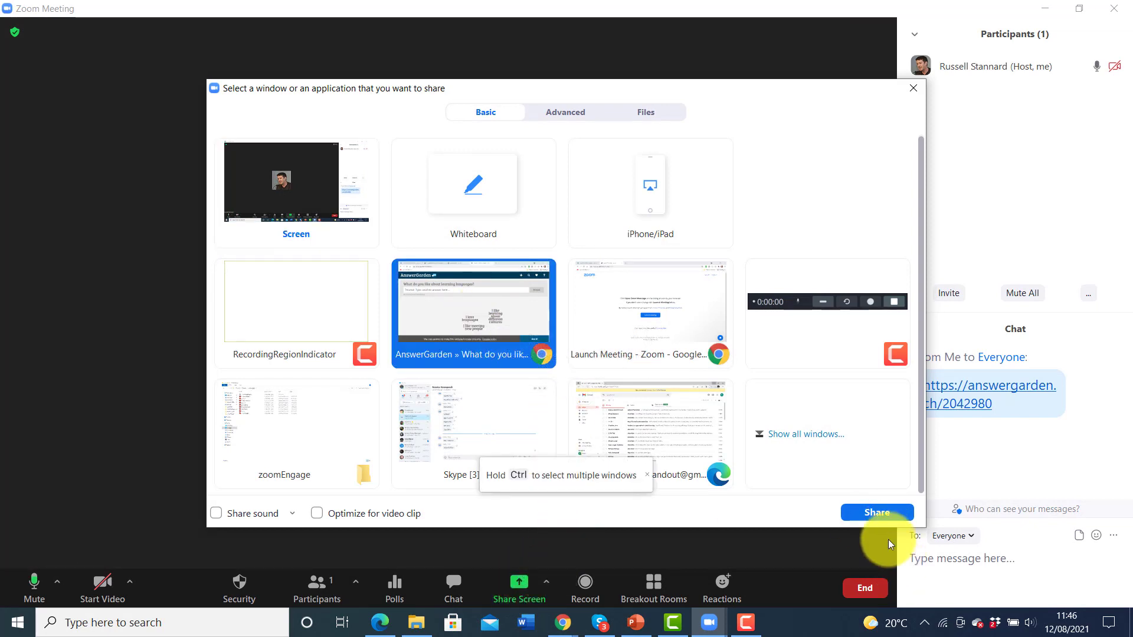
left_click(878, 513)
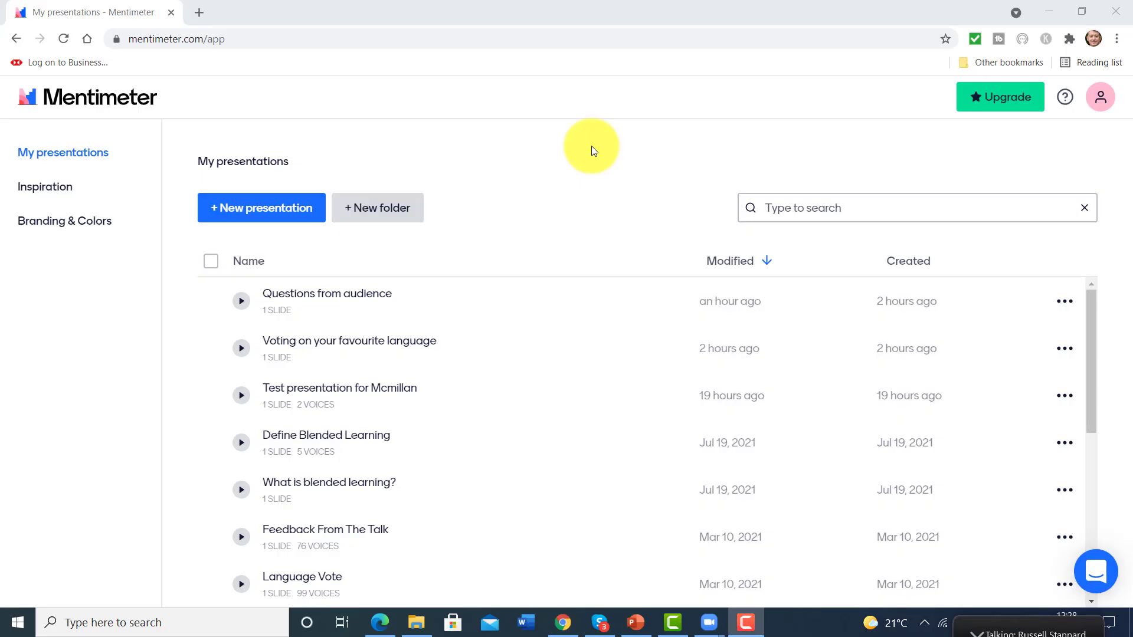
Create a new presentation named "Ranking activity"
left_click(260, 214)
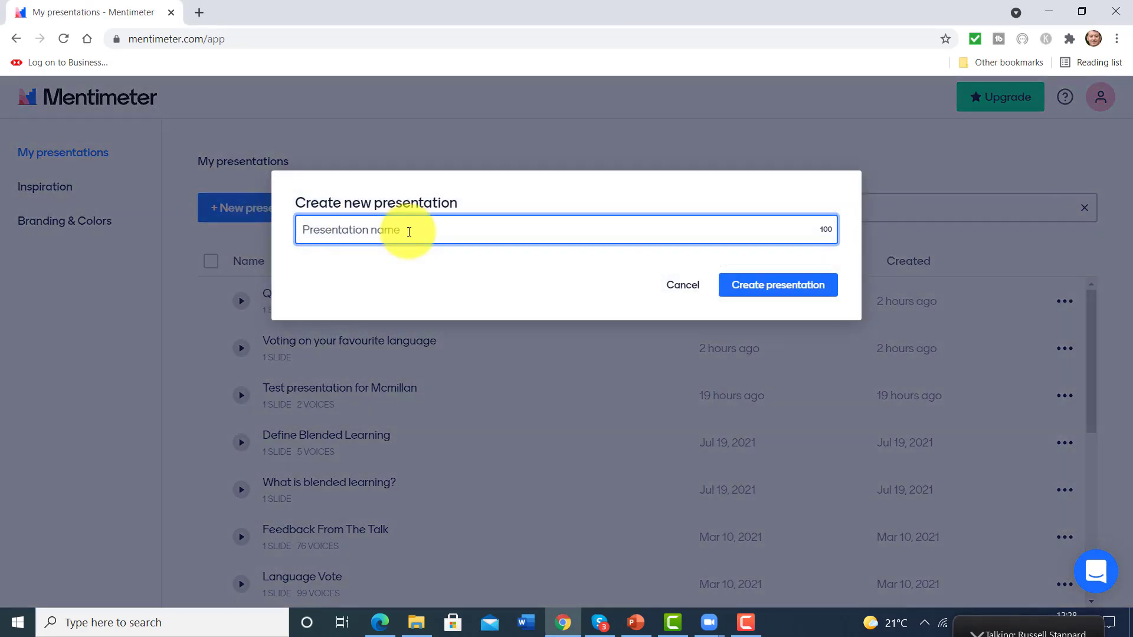
type("Ranking activity")
left_click(774, 286)
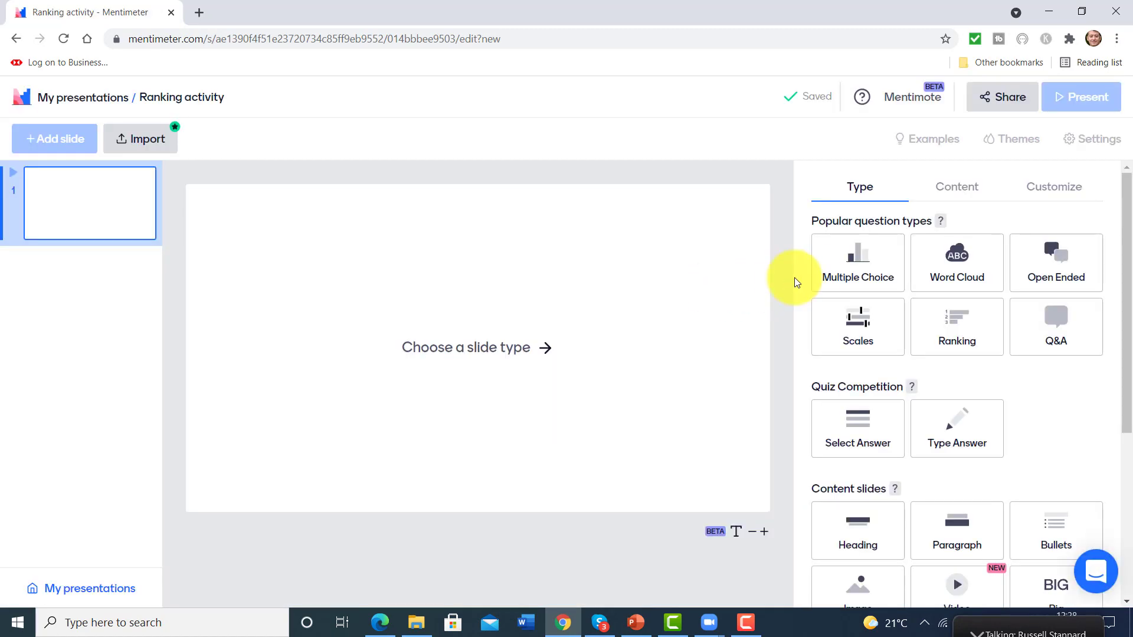
Preview the popular question types and choose Scales as the type of the first slide
left_click(857, 266)
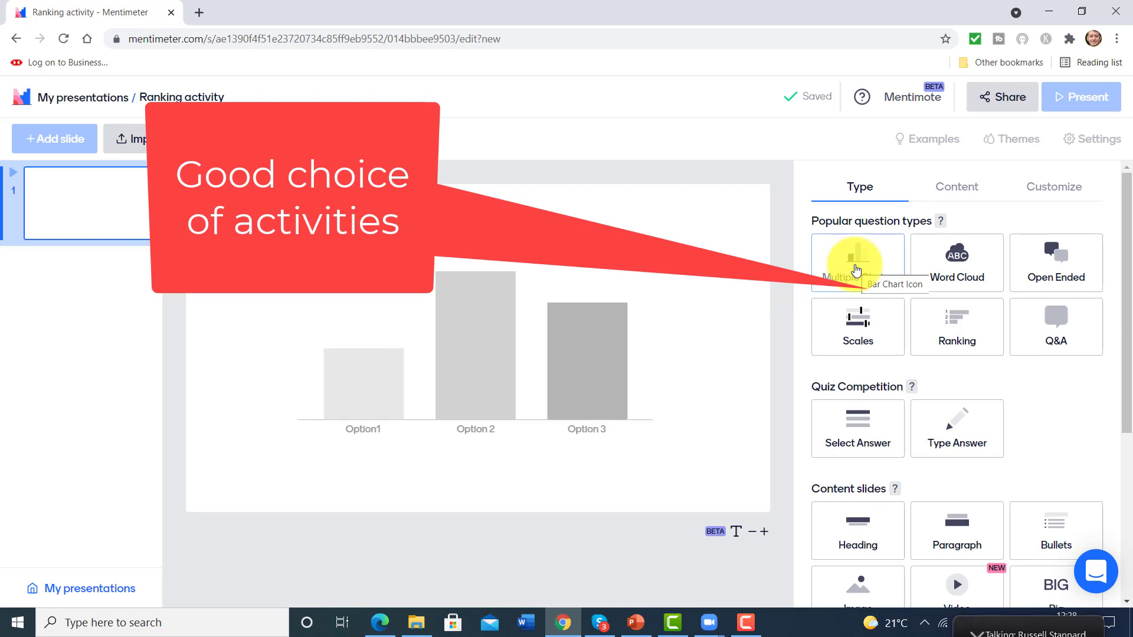
left_click(950, 273)
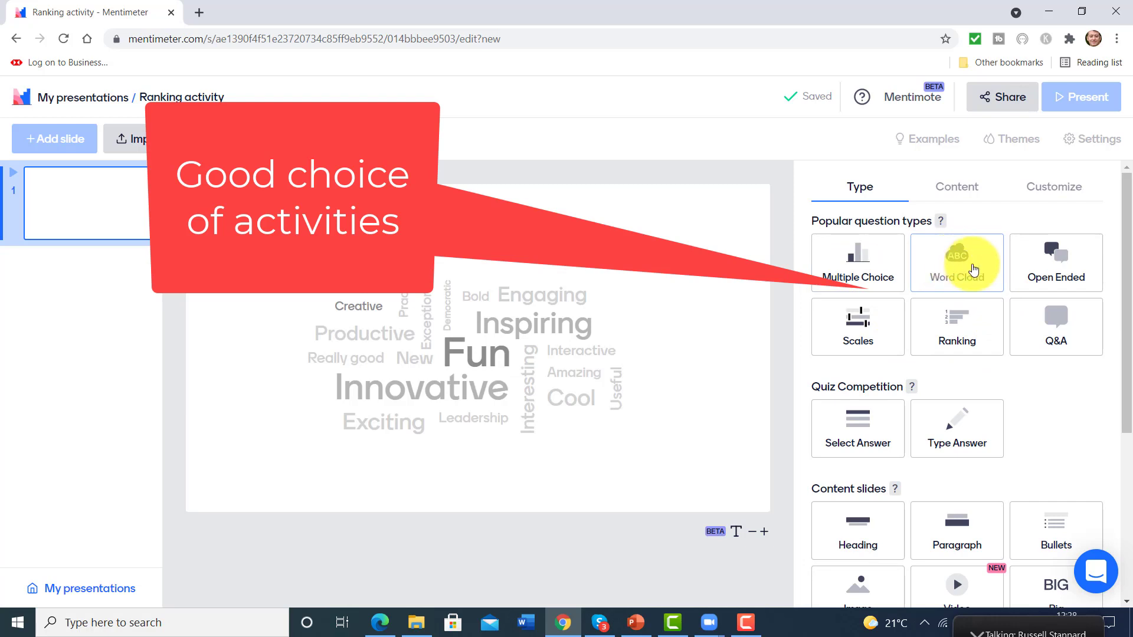
left_click(1075, 260)
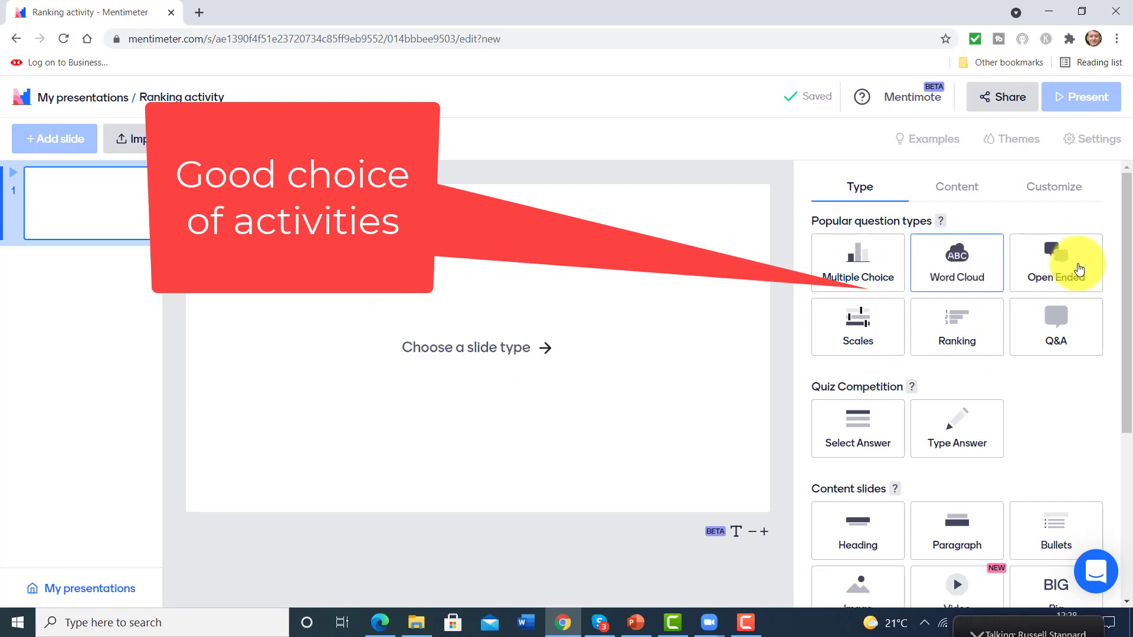
left_click(863, 326)
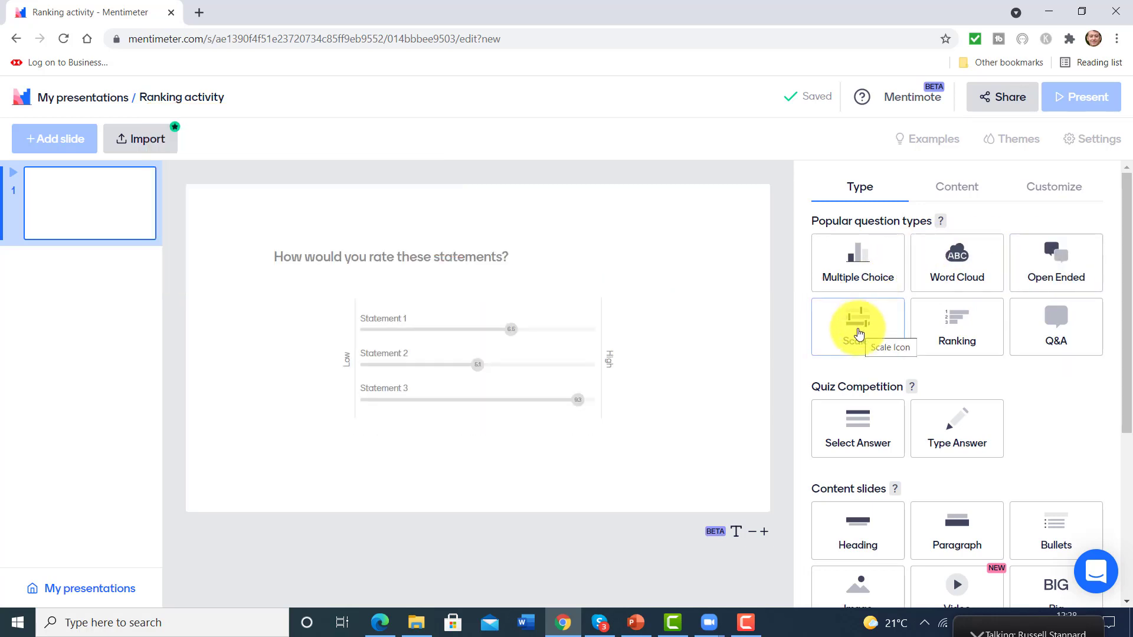
left_click(977, 332)
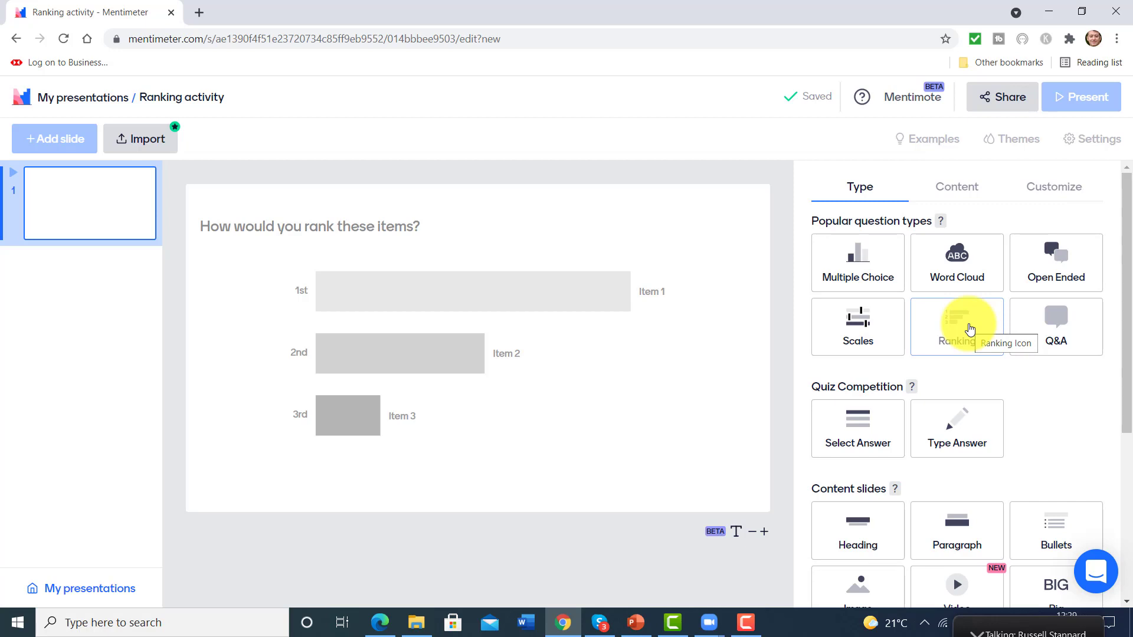
left_click(850, 328)
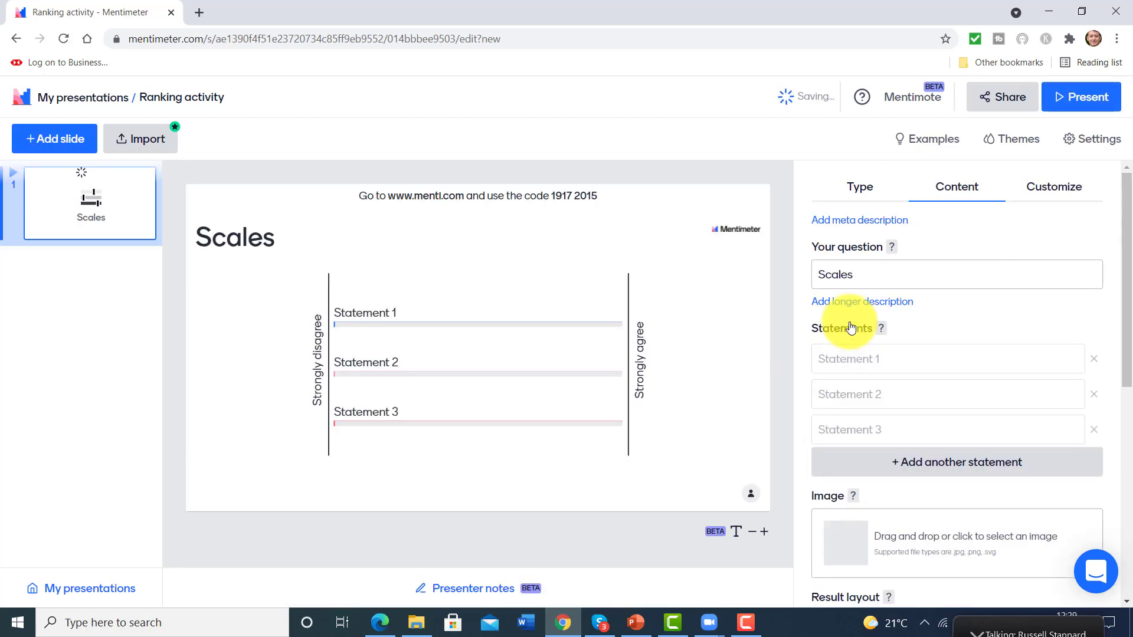
left_click(916, 266)
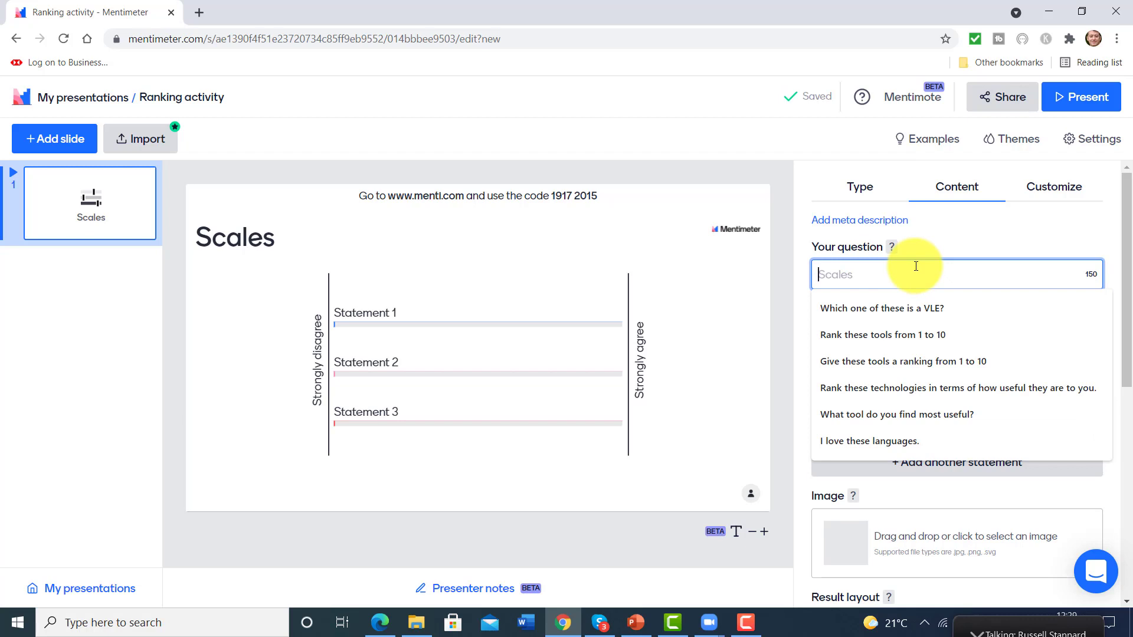
type("Whta")
key("BackSpace")
key("BackSpace")
key("BackSpace")
type("hat too")
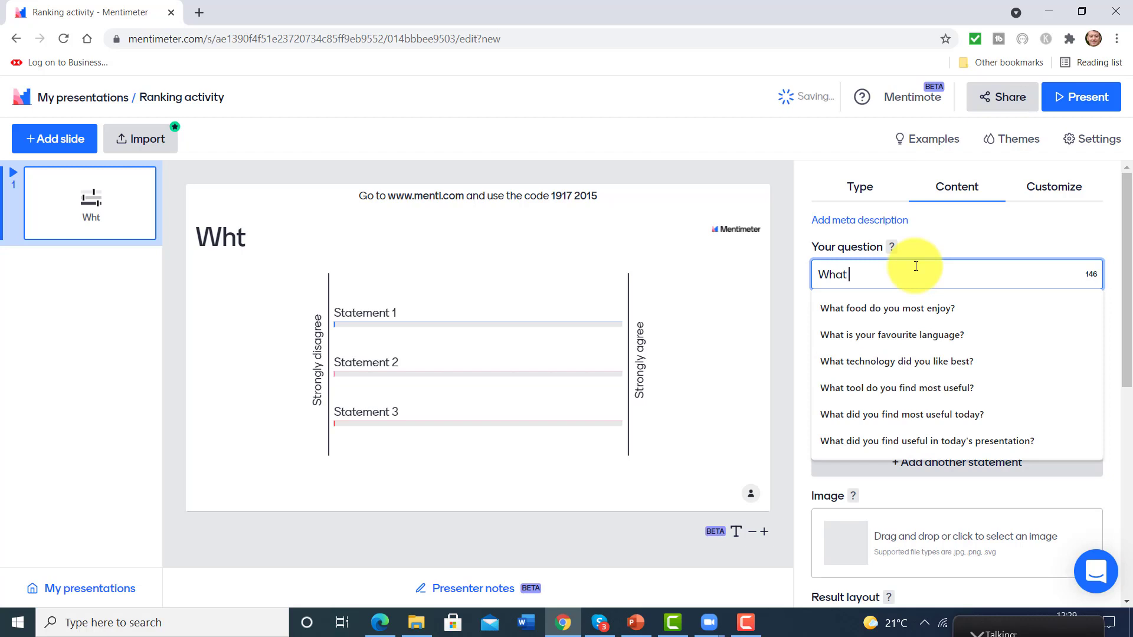
key("BackSpace")
key("BackSpace")
key("BackSpace")
key("BackSpace")
key("BackSpace")
key("BackSpace")
key("BackSpace")
key("BackSpace")
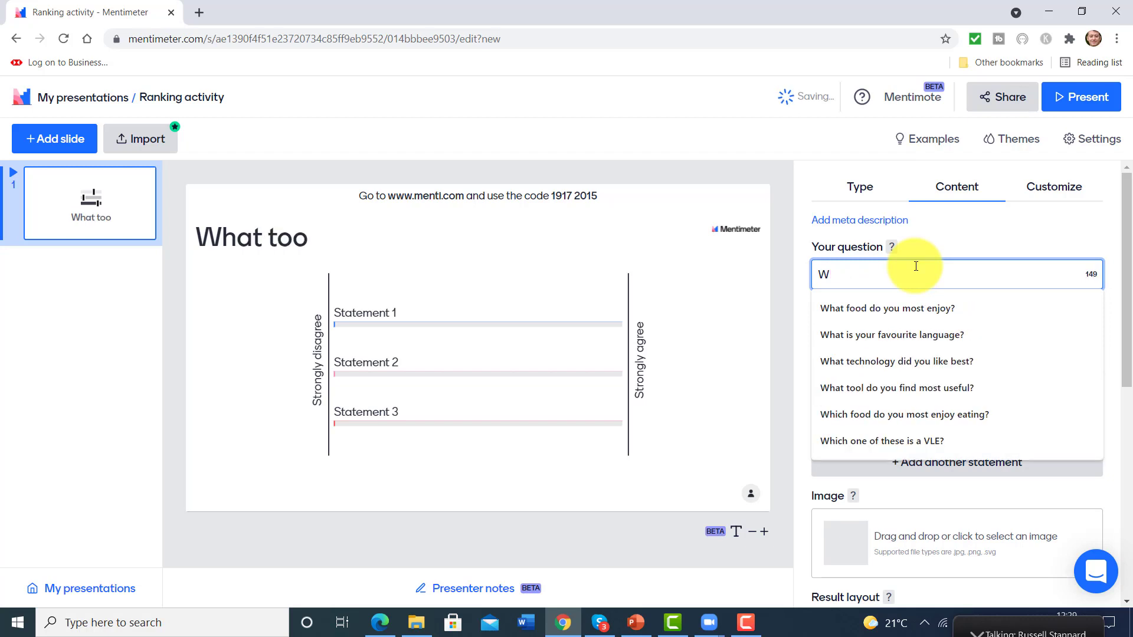
Set the slide's question to "Rank these tech tools" and its three statements to "Zoom", "MS Teams" and "Moodle"
type("Rank the")
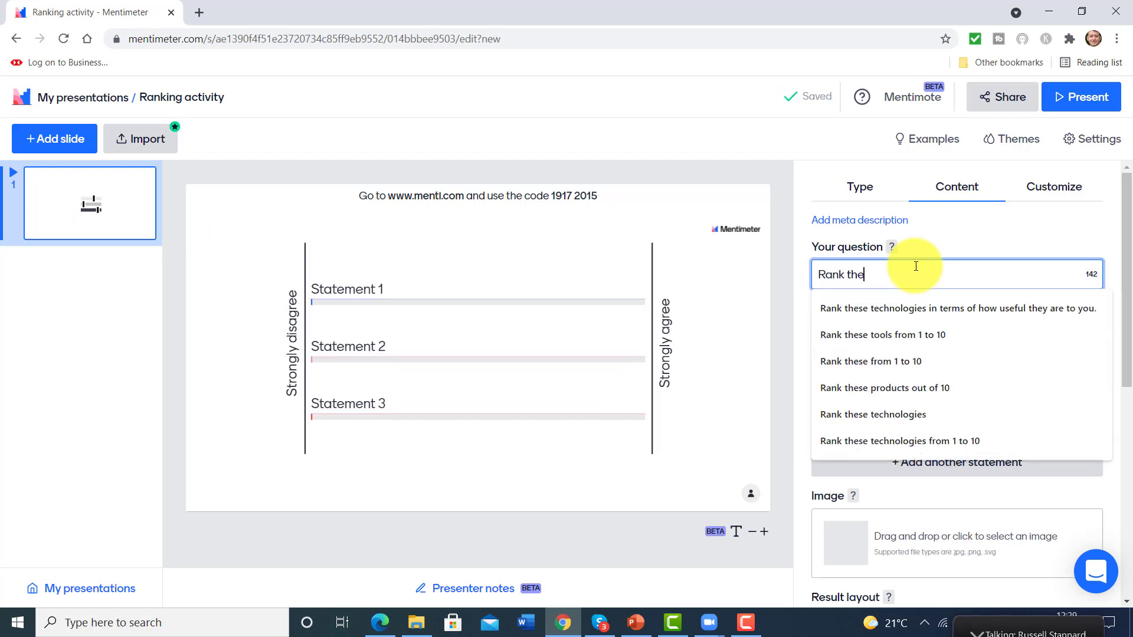
type("se tech tools")
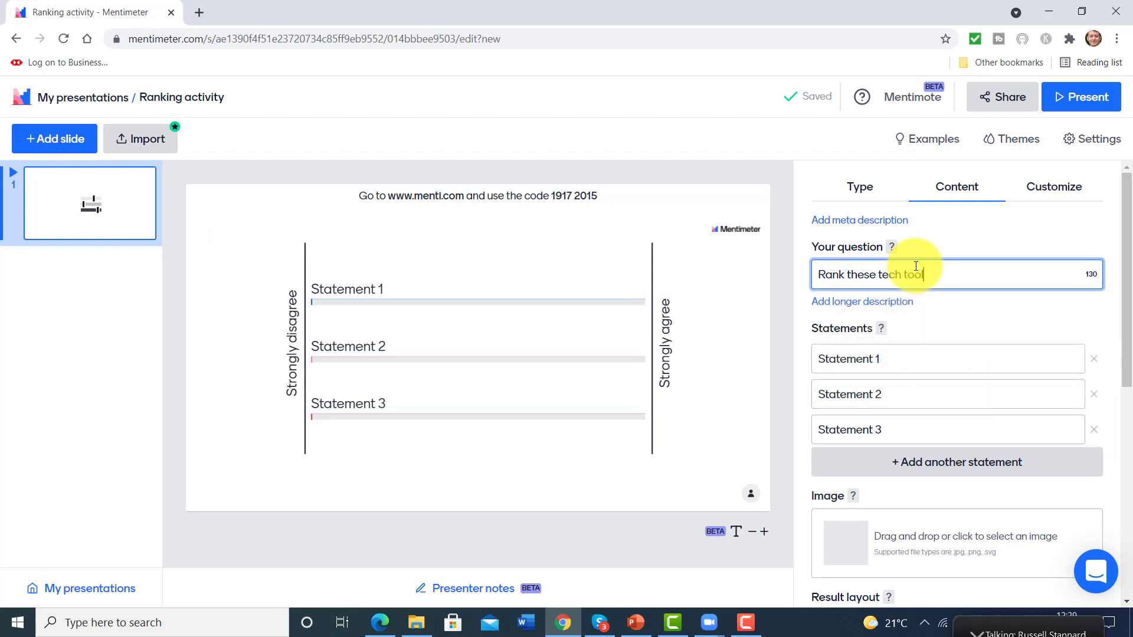
left_click(922, 357)
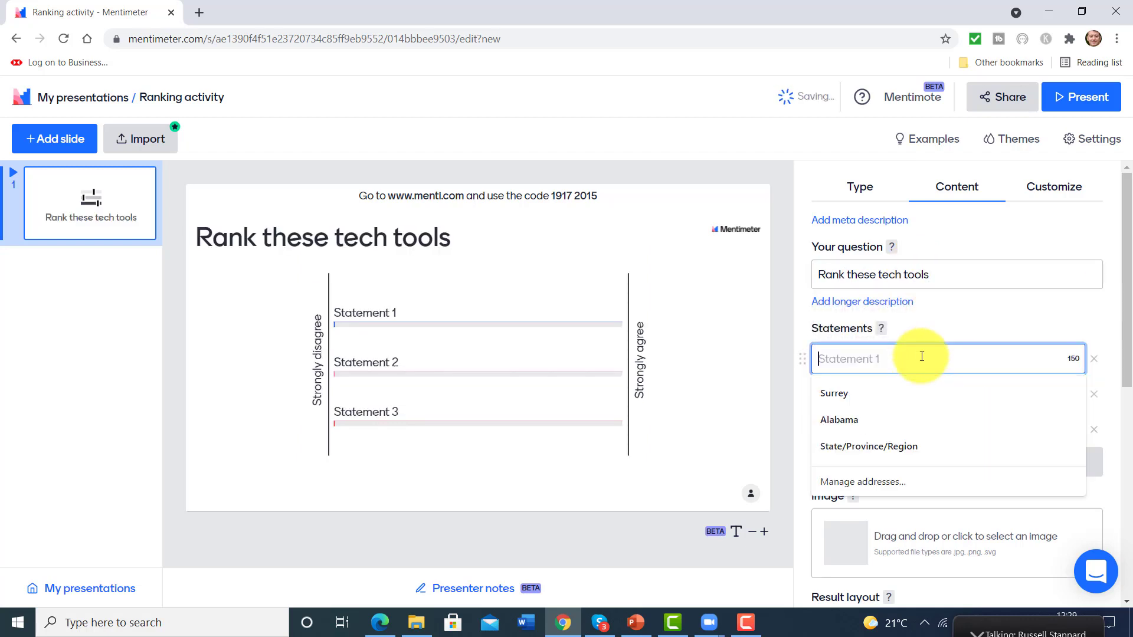
type("Zoom")
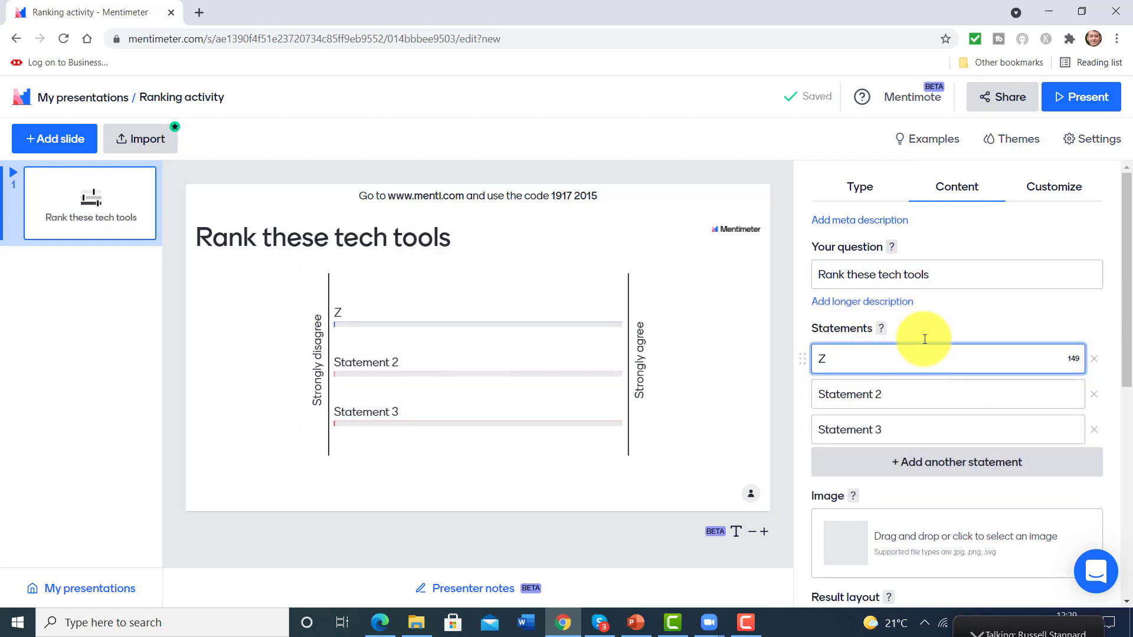
left_click(907, 395)
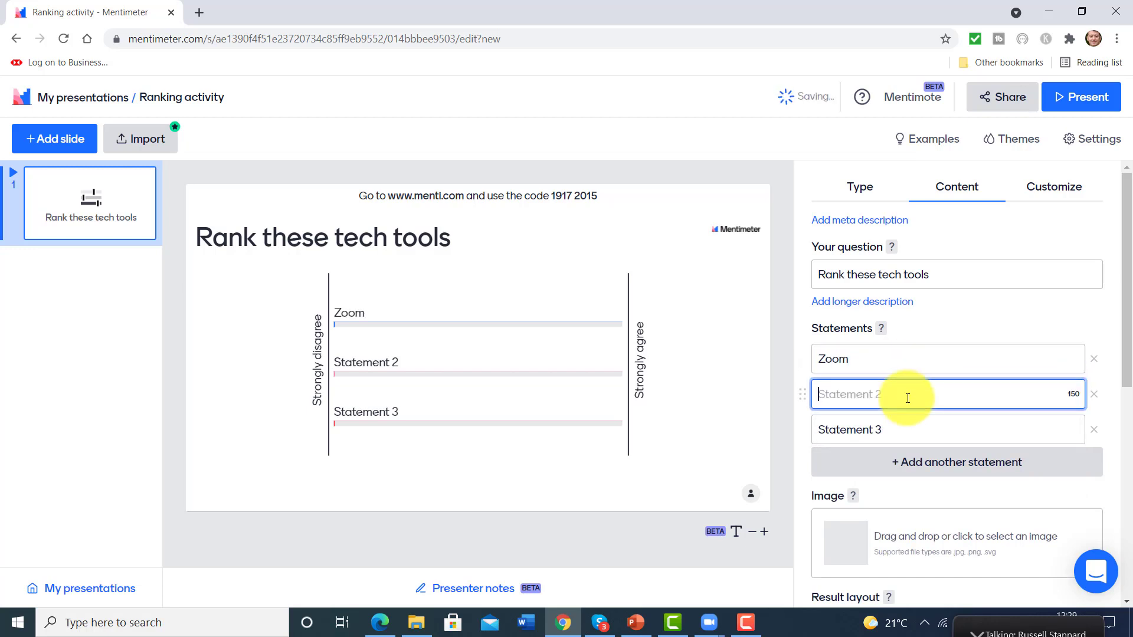
type("MS")
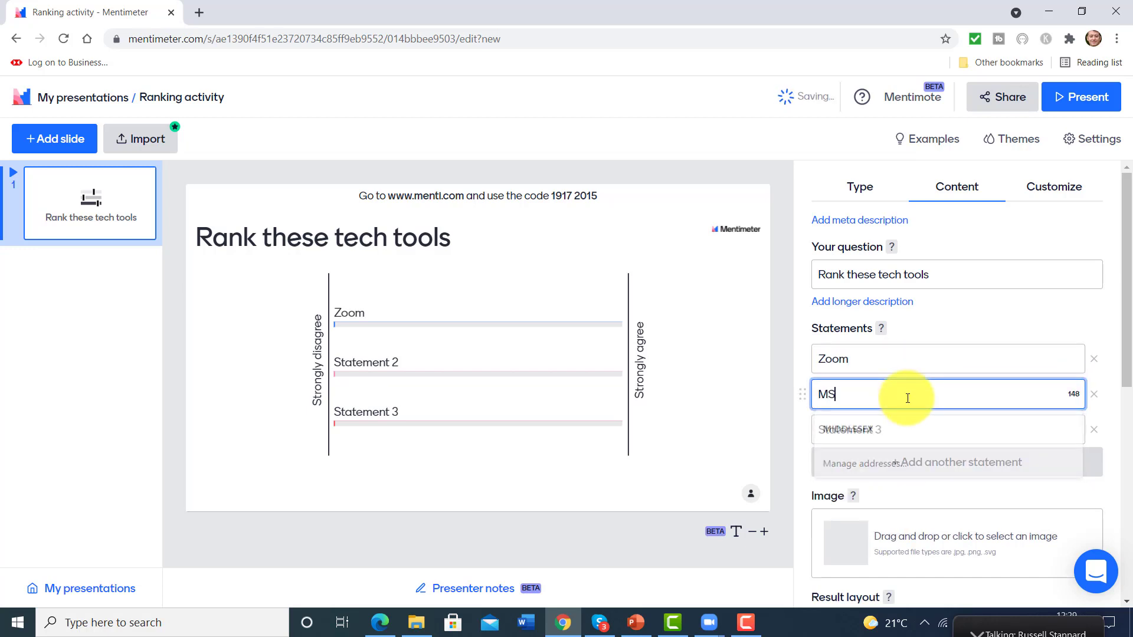
type(" Teams")
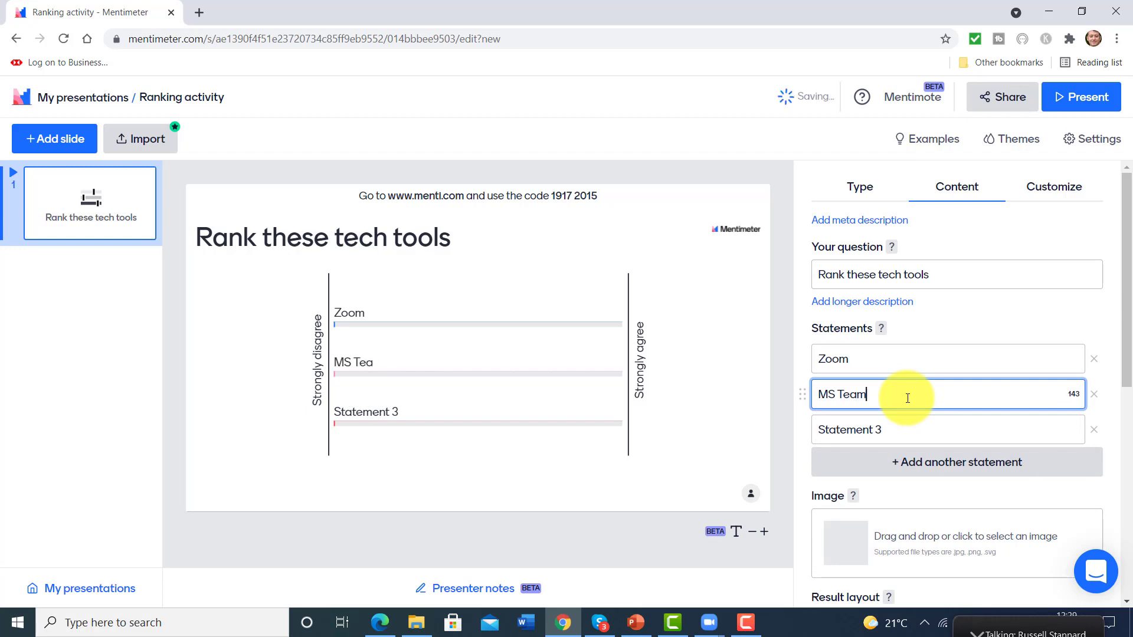
left_click(891, 431)
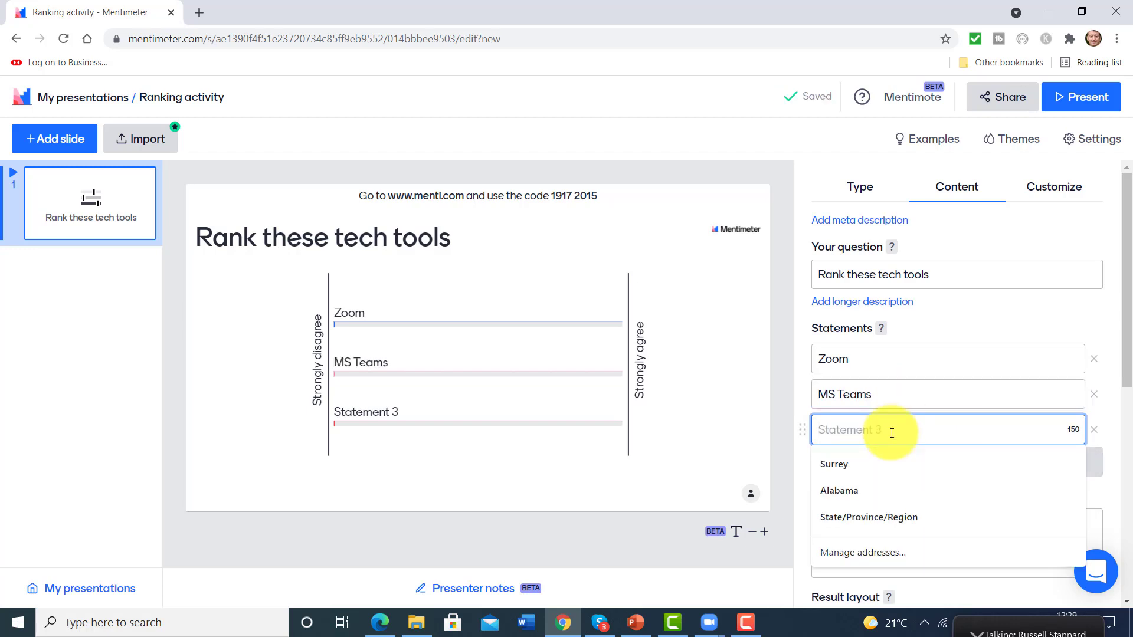
type("Moodle")
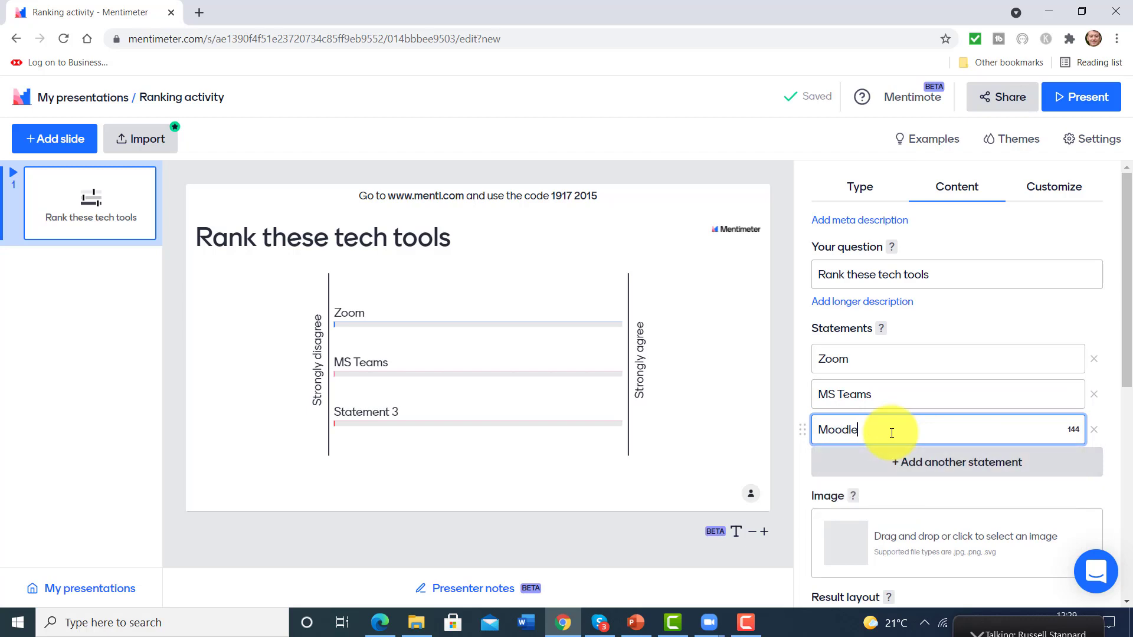
Add two more statements to the scales slide, "Blue Button" and "Edmodo"
left_click(926, 464)
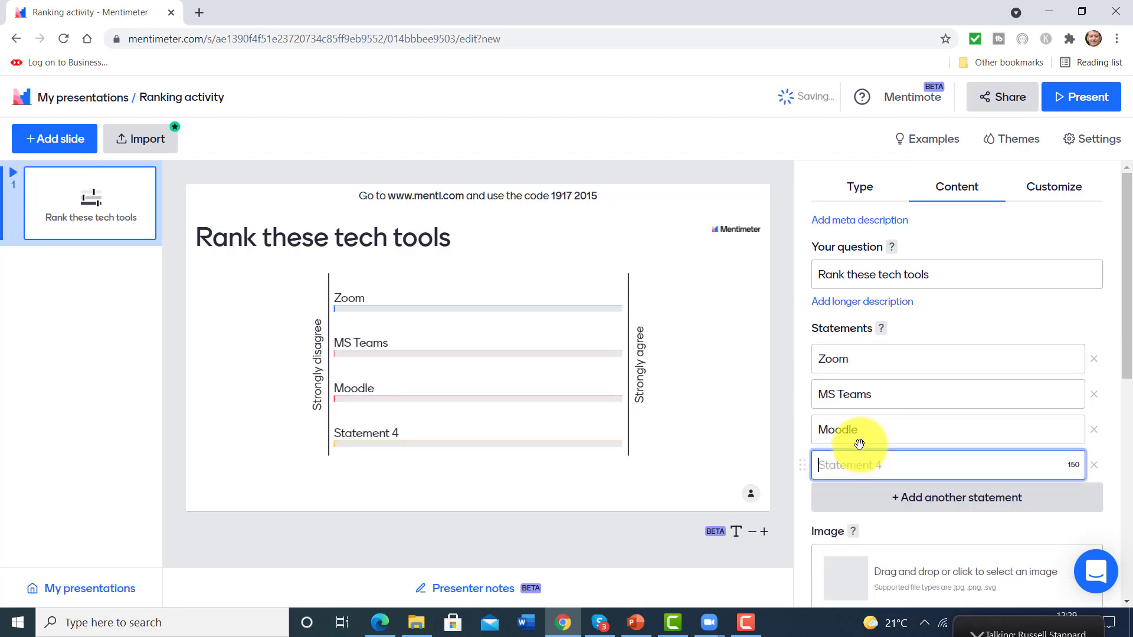
left_click(860, 465)
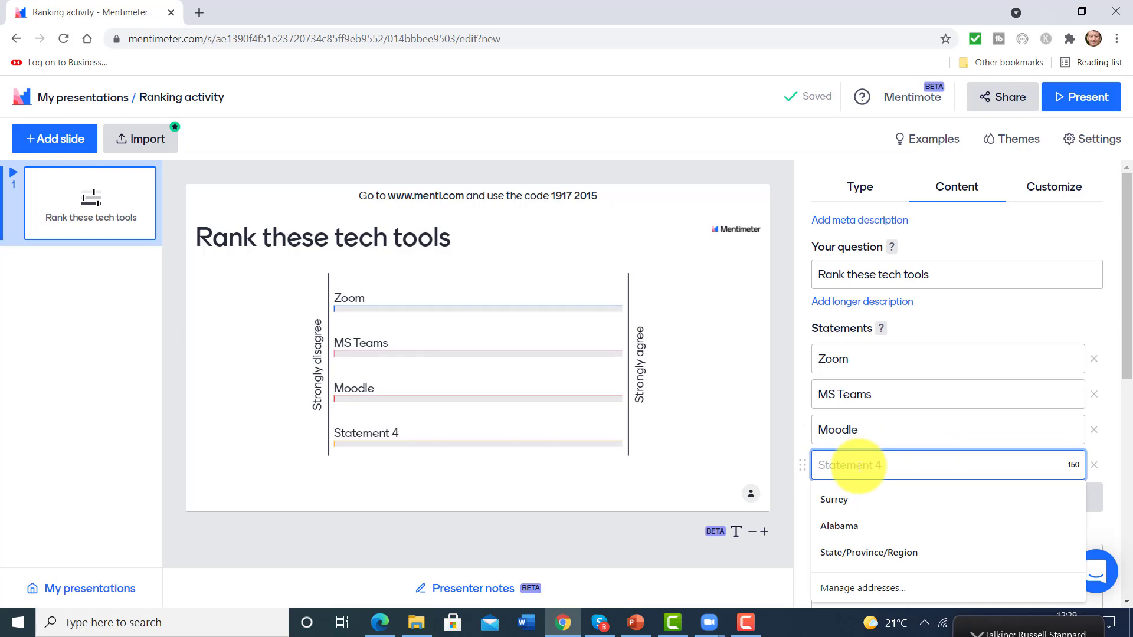
type("Blue ")
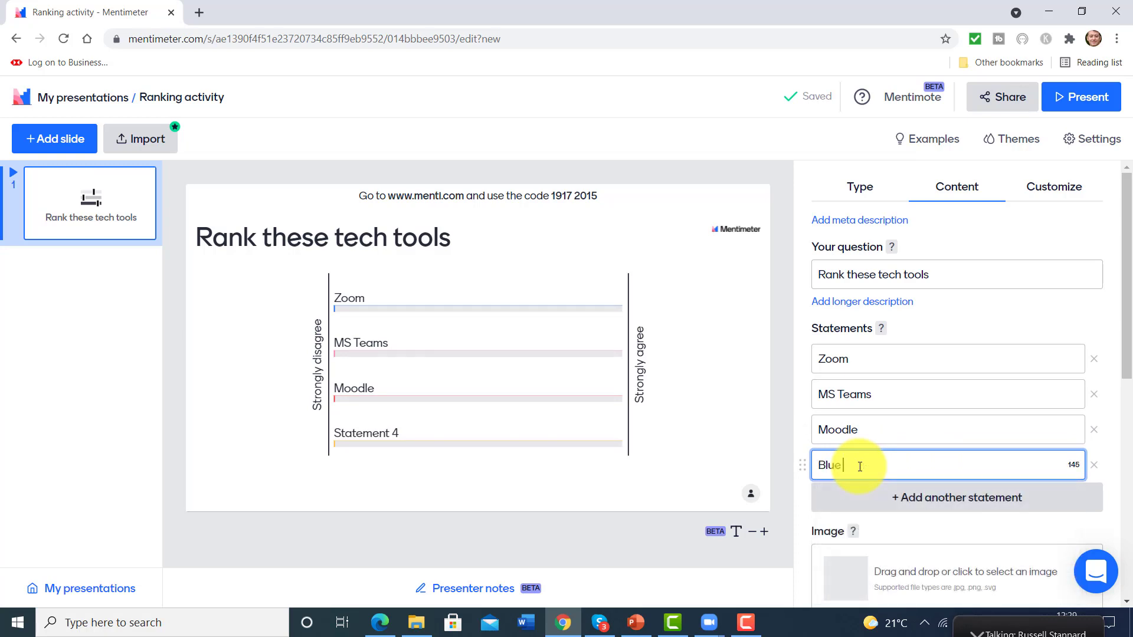
type("Button")
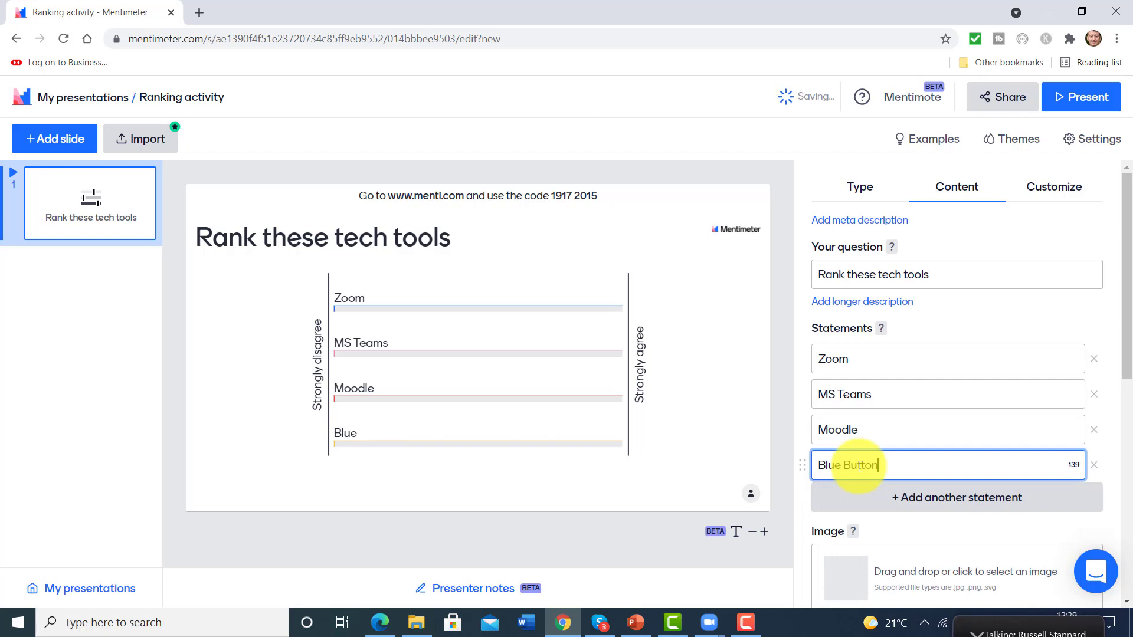
left_click(964, 494)
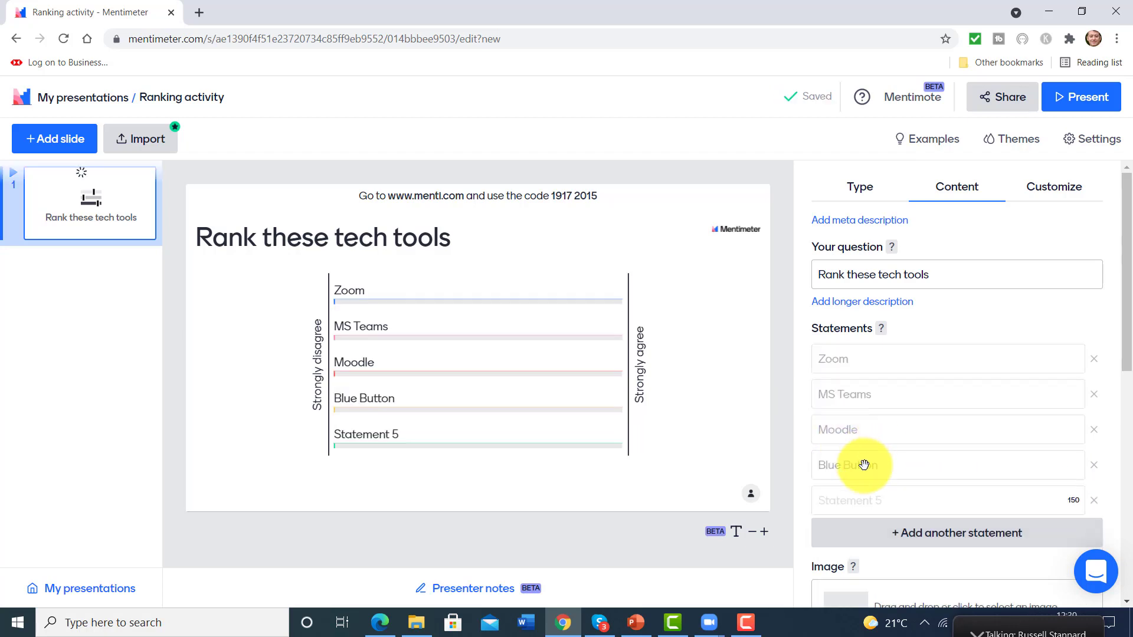
left_click(872, 501)
type("Edm")
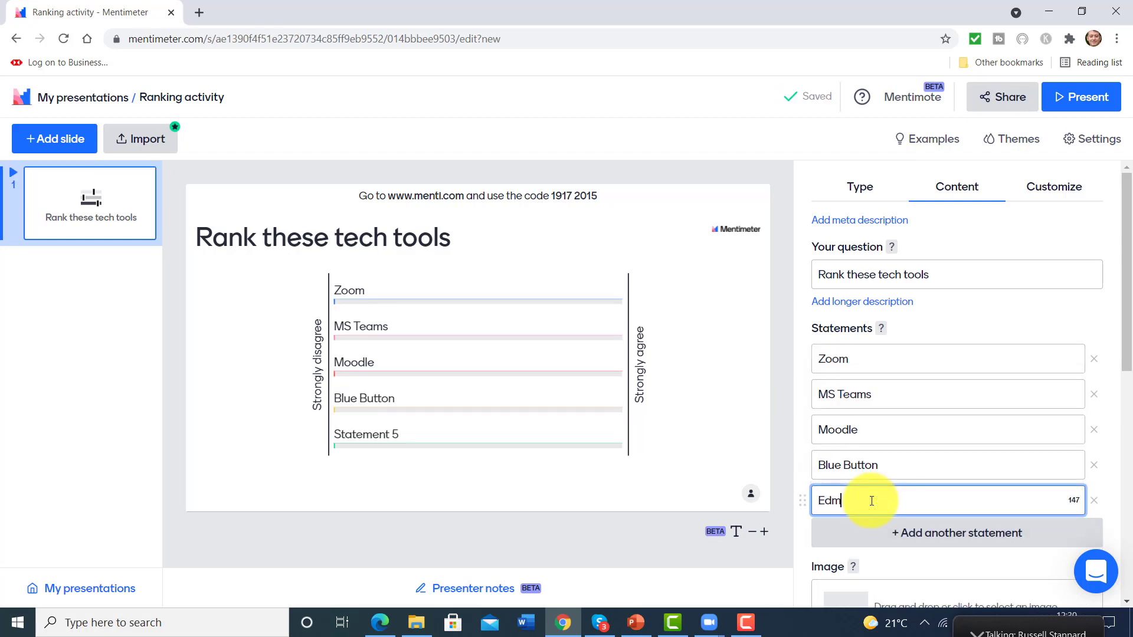
type("odo")
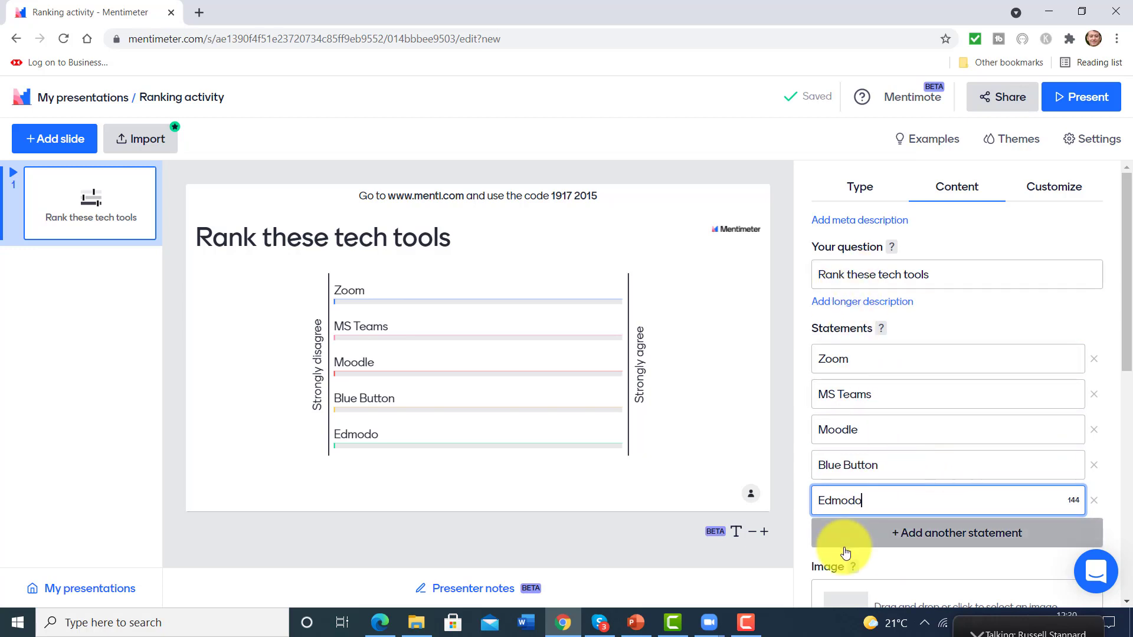
Copy the presentation's voting link from its sharing options
left_click(1003, 99)
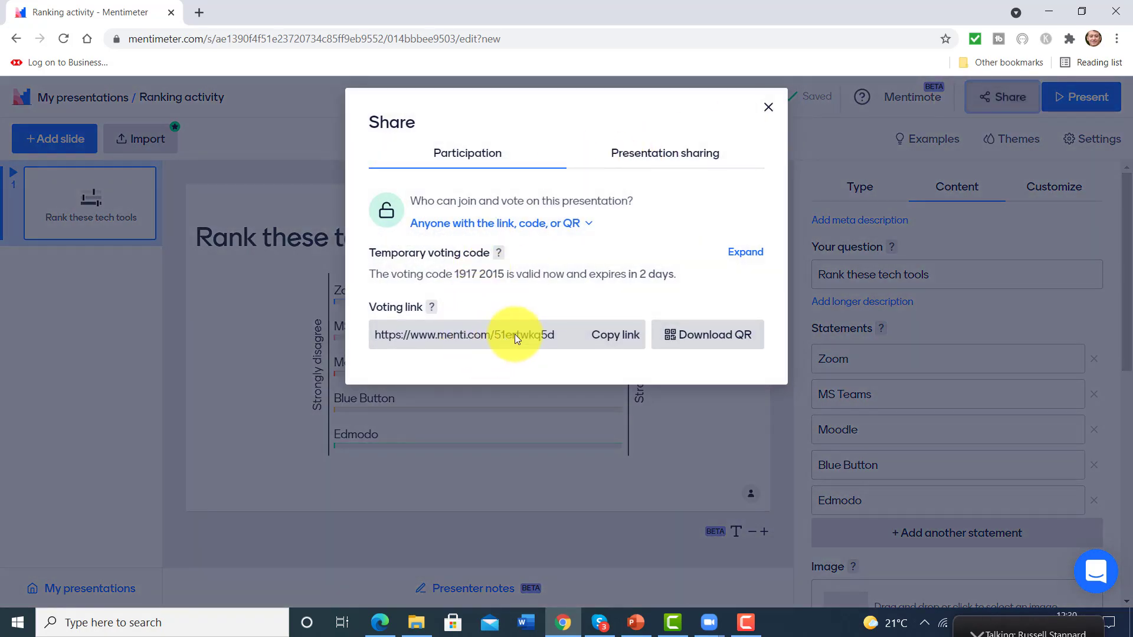
left_click(605, 335)
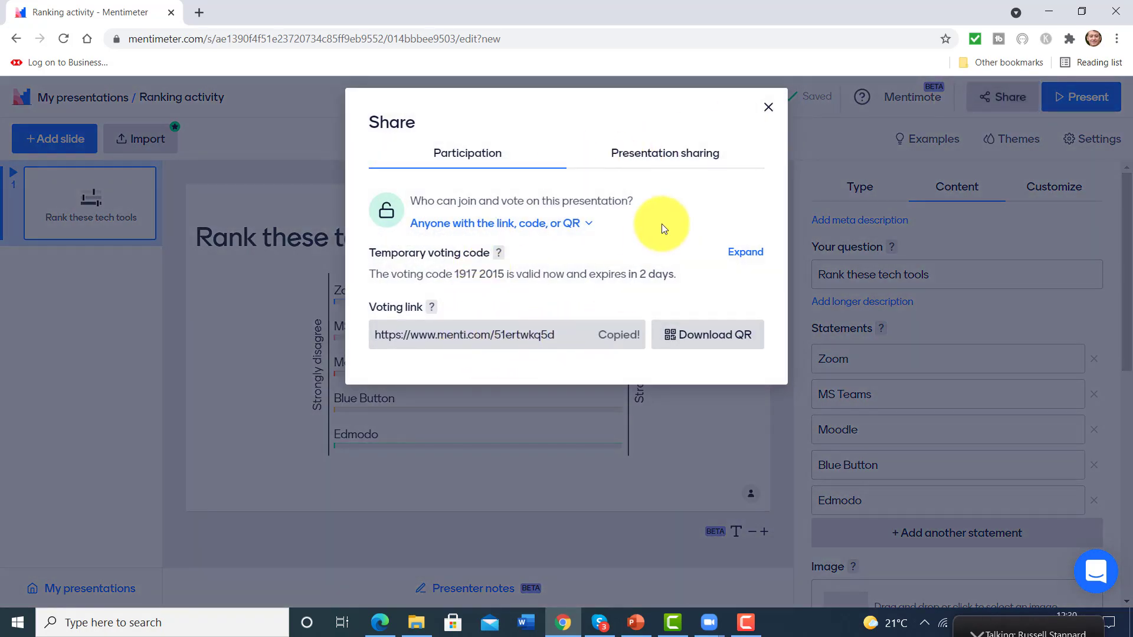
left_click(768, 107)
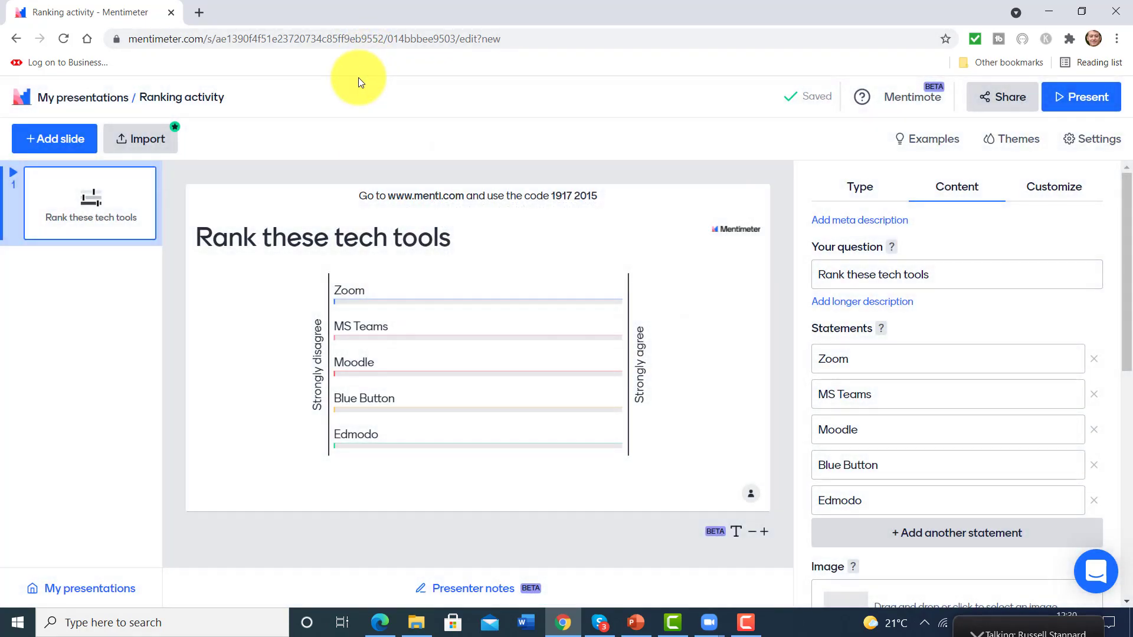
Switch to the Zoom meeting and send the copied Mentimeter voting link to everyone in the chat
key("alt+Tab")
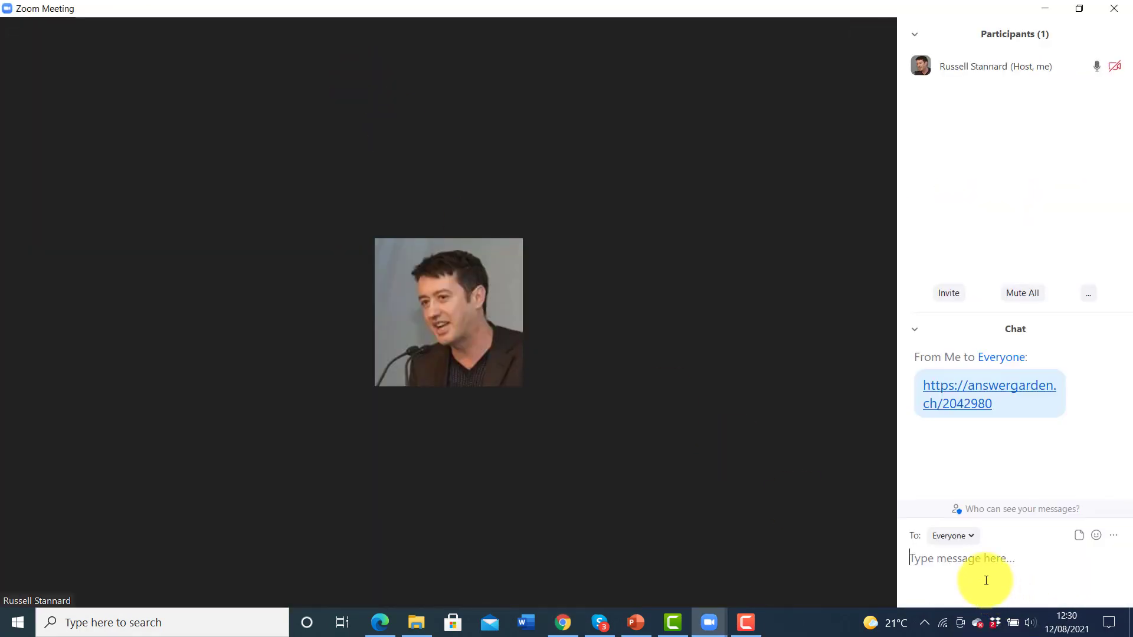
type("https://www.menti.com/51ertwkq5d")
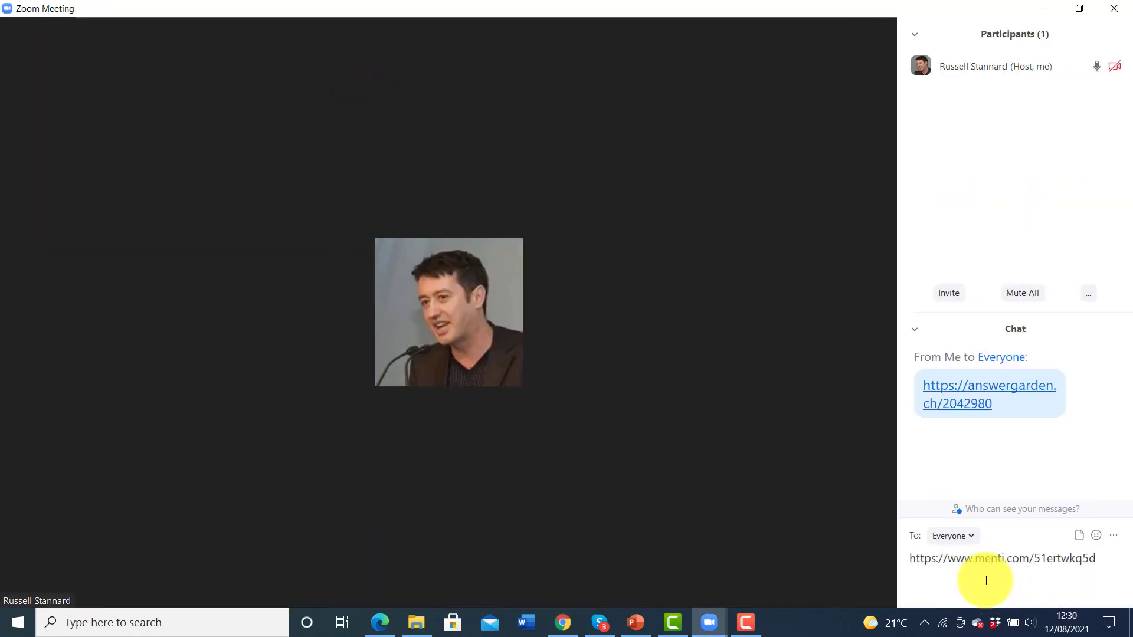
key("Return")
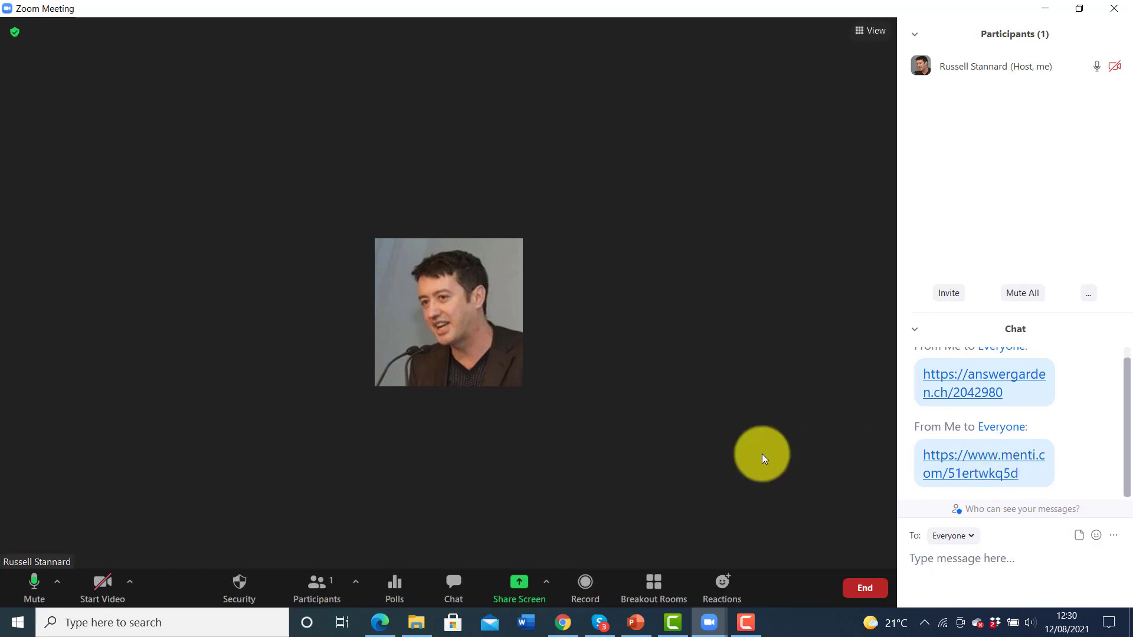
Share the Chrome window with the Mentimeter "Ranking activity" in the meeting and start presenting its slide
left_click(515, 584)
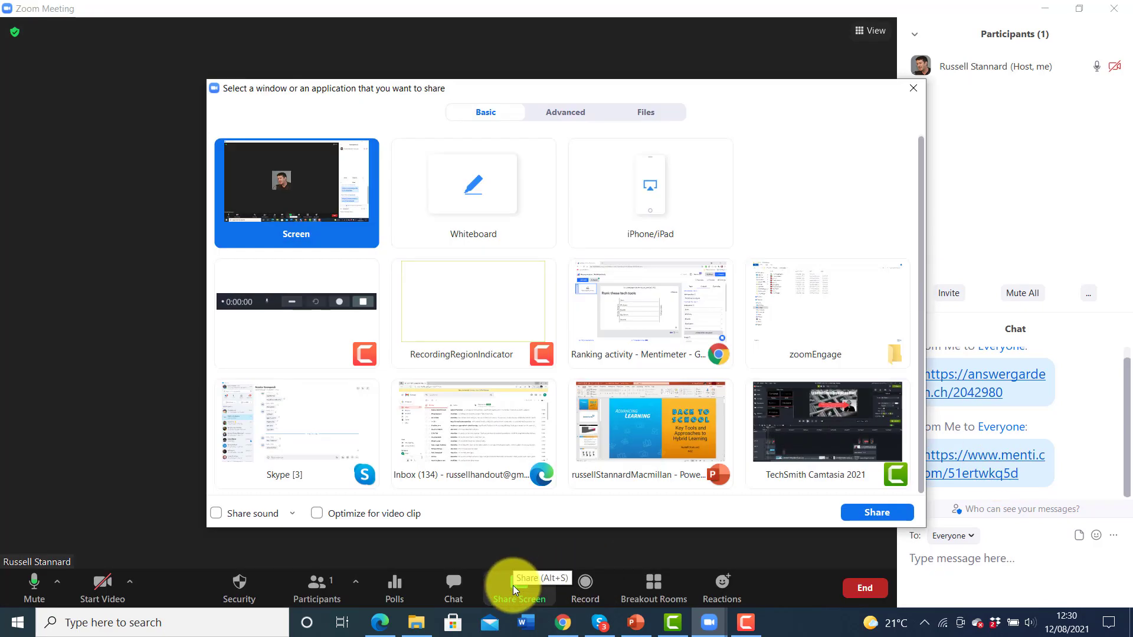
left_click(628, 342)
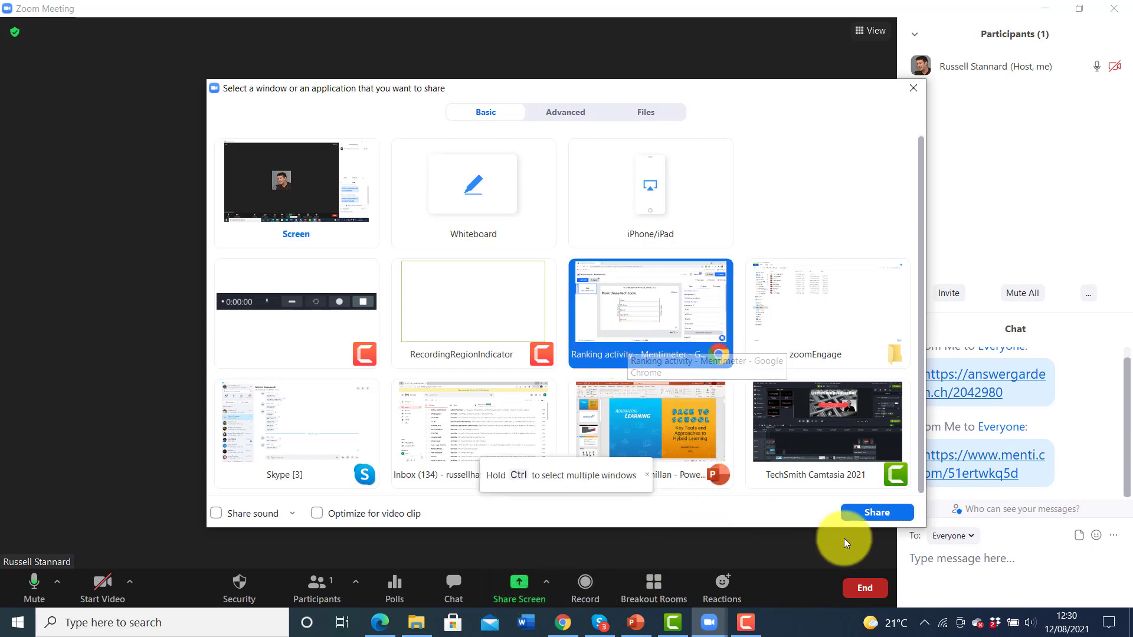
left_click(873, 519)
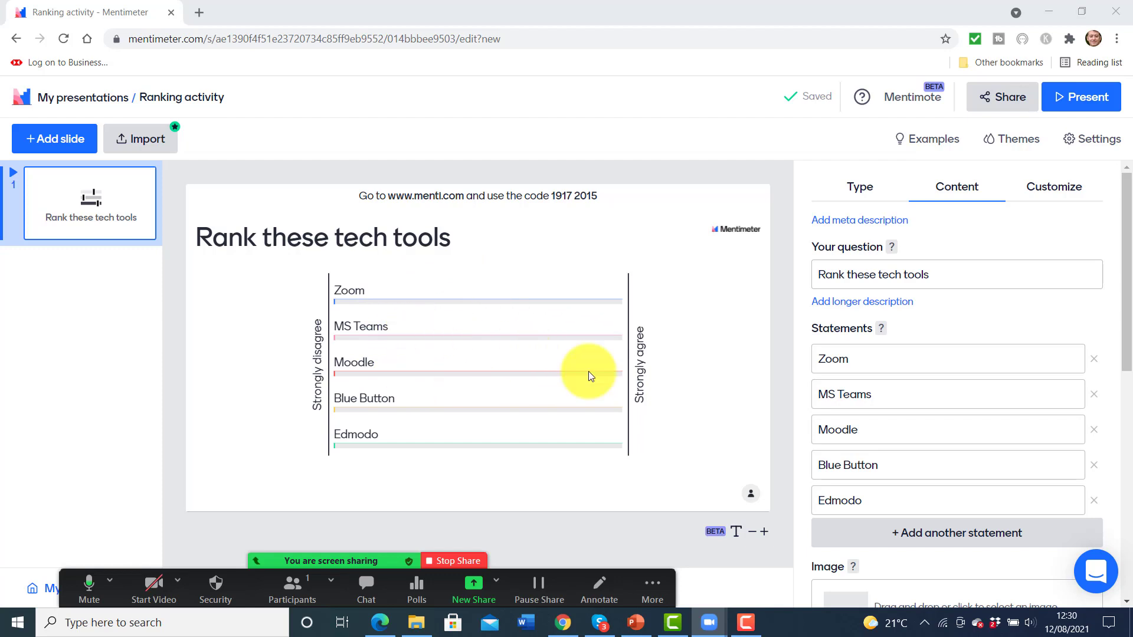
left_click(1091, 102)
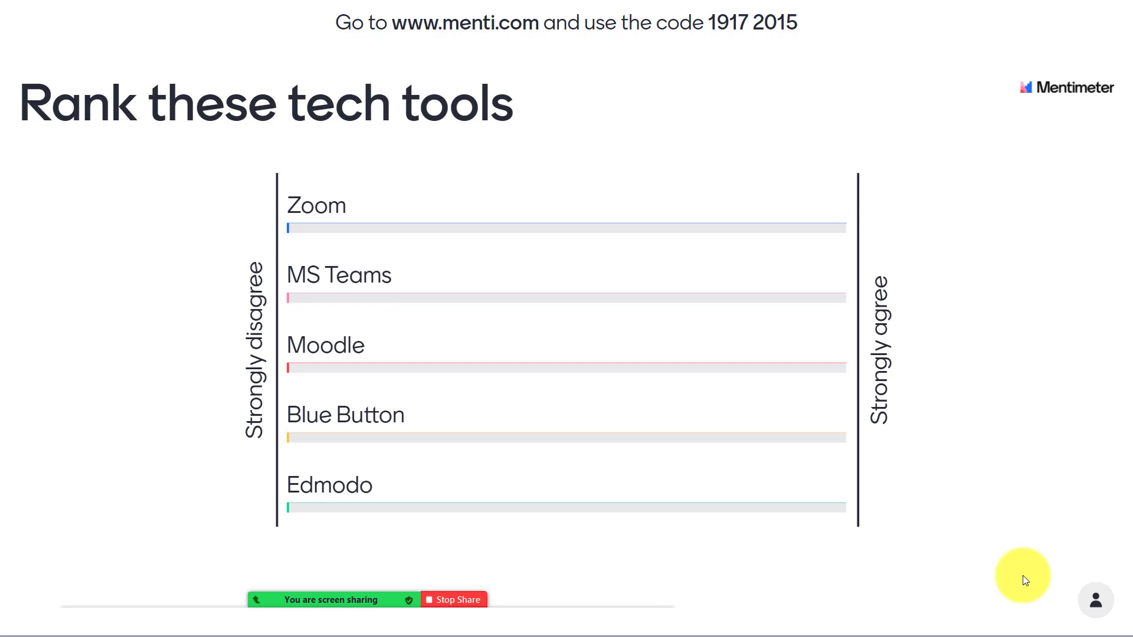
Switch to the Mentimeter voting page in Edge, rate Zoom 4, MS Teams 4, Moodle 3, Blue Button 3 and Edmodo 5, and submit the vote
key("alt+Tab")
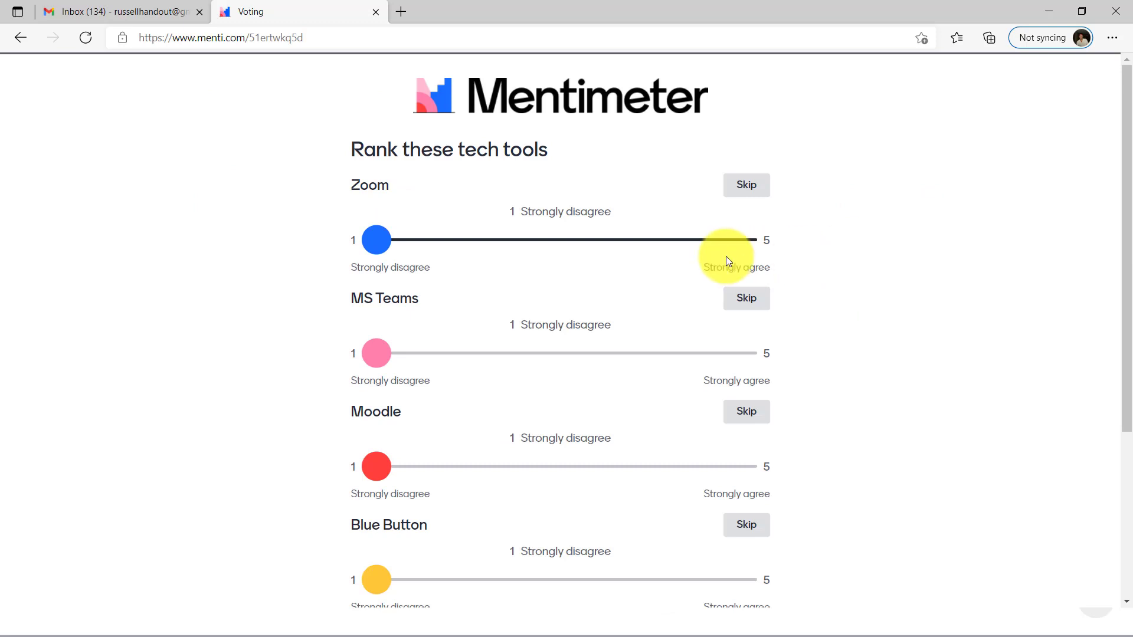
left_click_drag(381, 244, 625, 257)
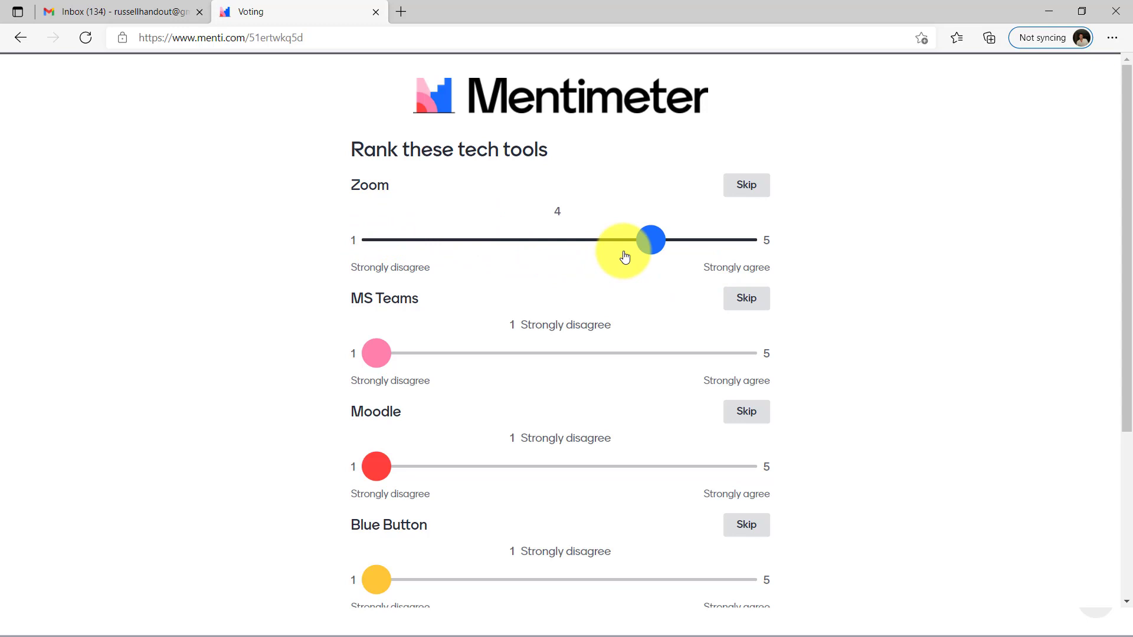
left_click_drag(392, 356, 692, 369)
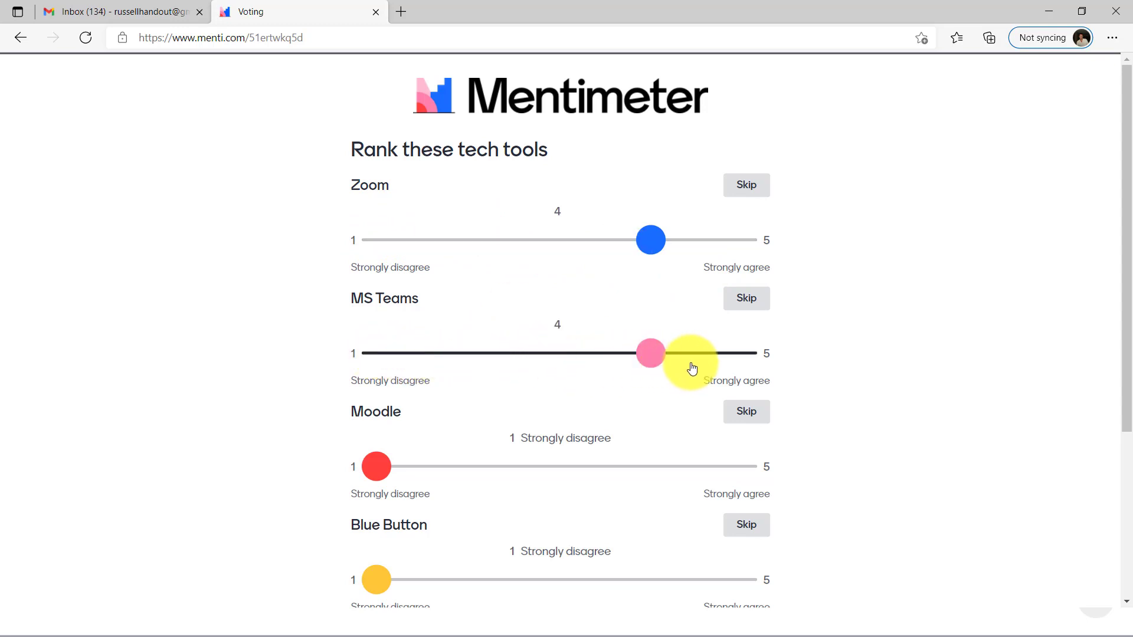
left_click_drag(376, 470, 527, 484)
left_click_drag(373, 583, 559, 584)
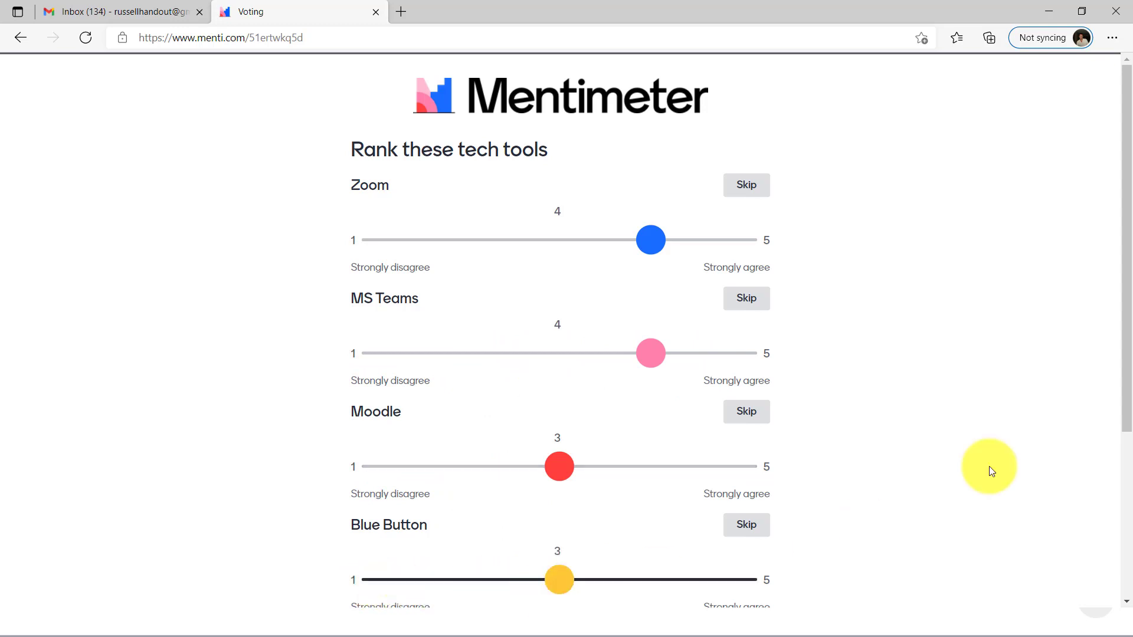
scroll(1118, 301, "down", 5)
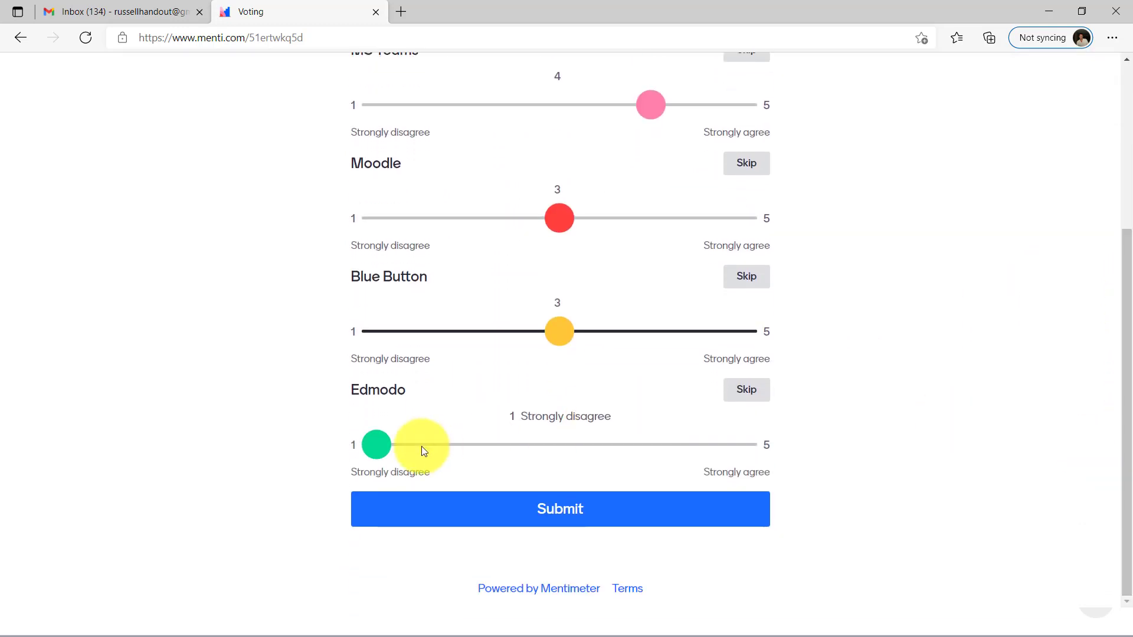
left_click_drag(373, 444, 739, 448)
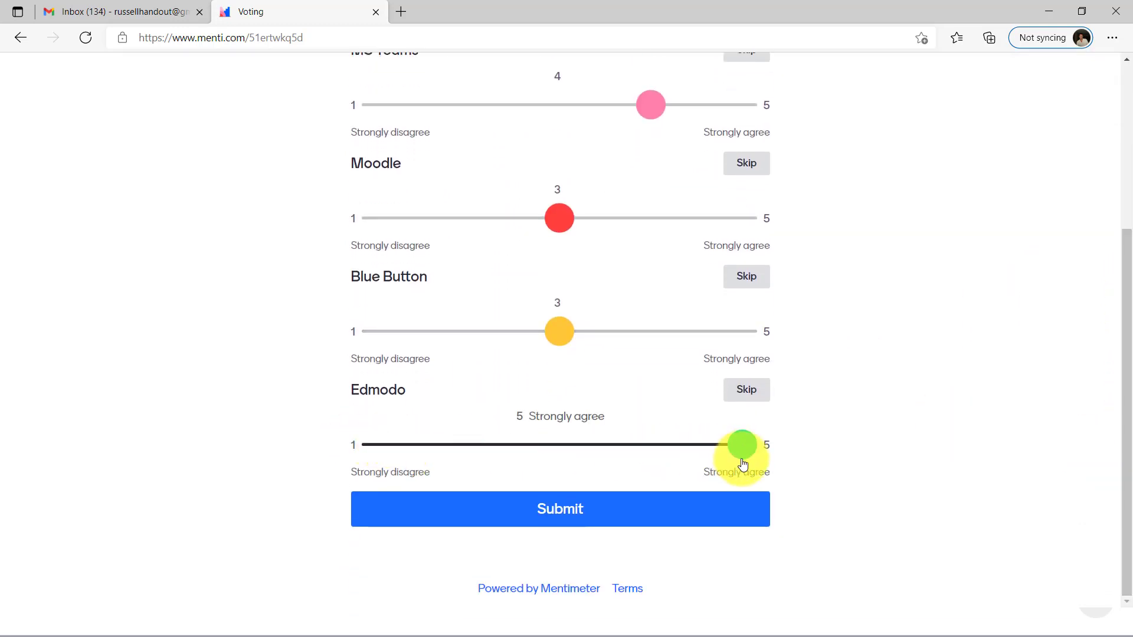
left_click(553, 516)
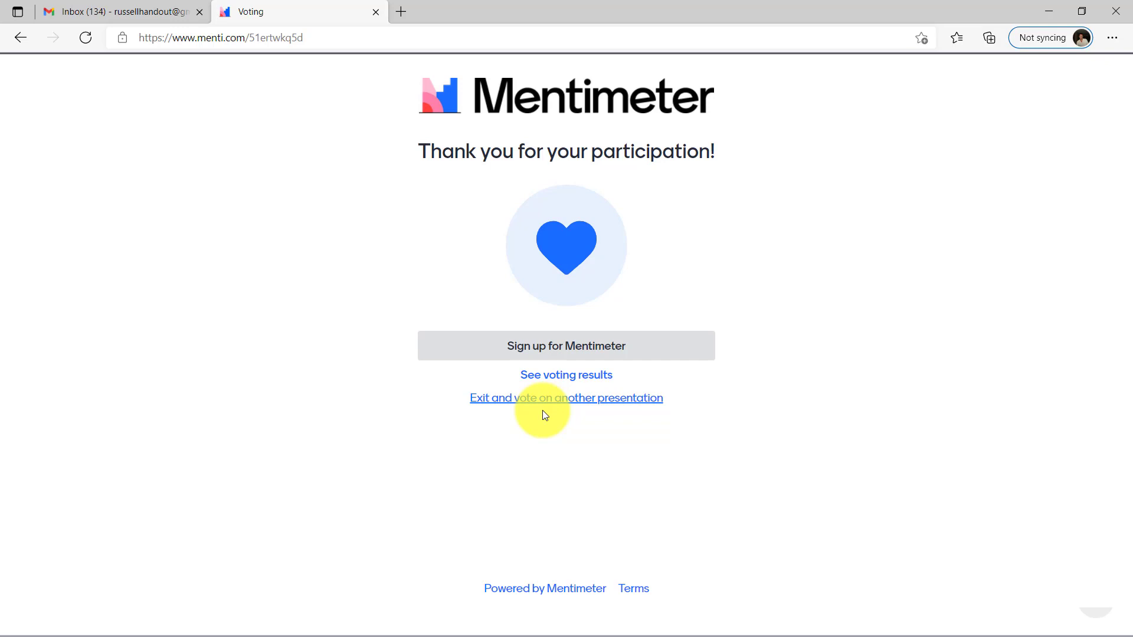
Switch back to the presented Mentimeter slide and examine the vote distribution for Zoom
key("alt+Tab")
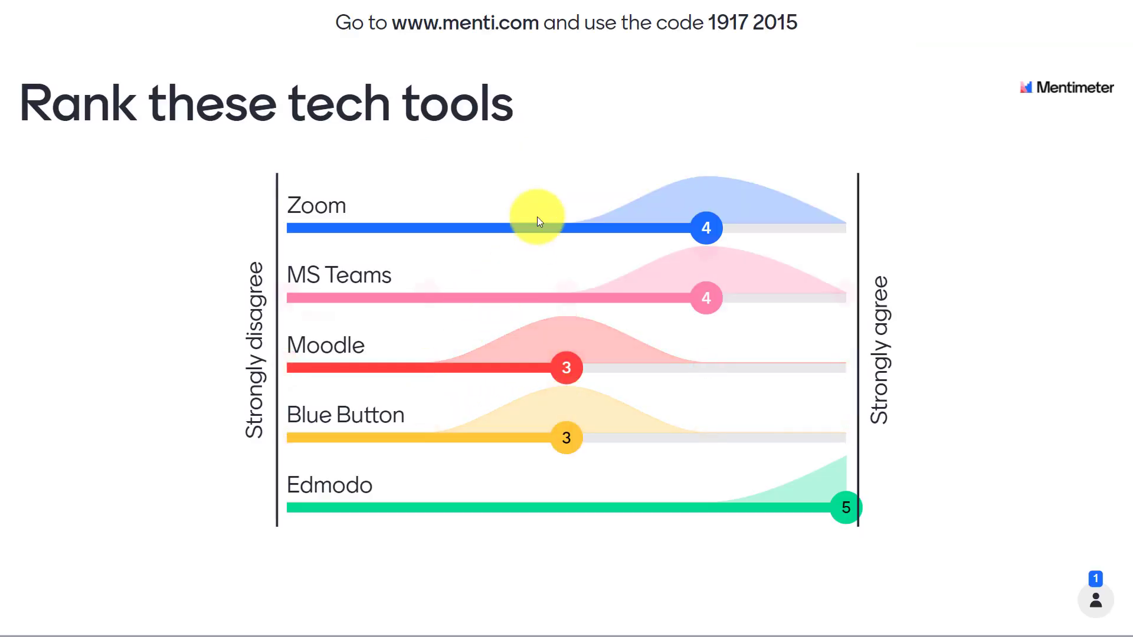
mouse_move(678, 214)
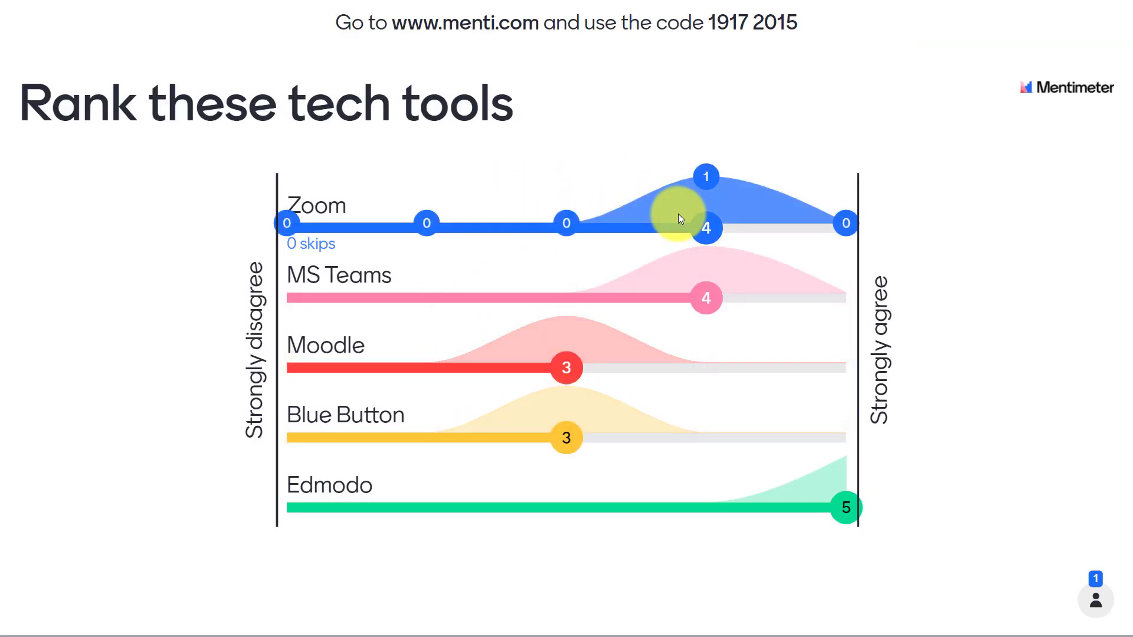
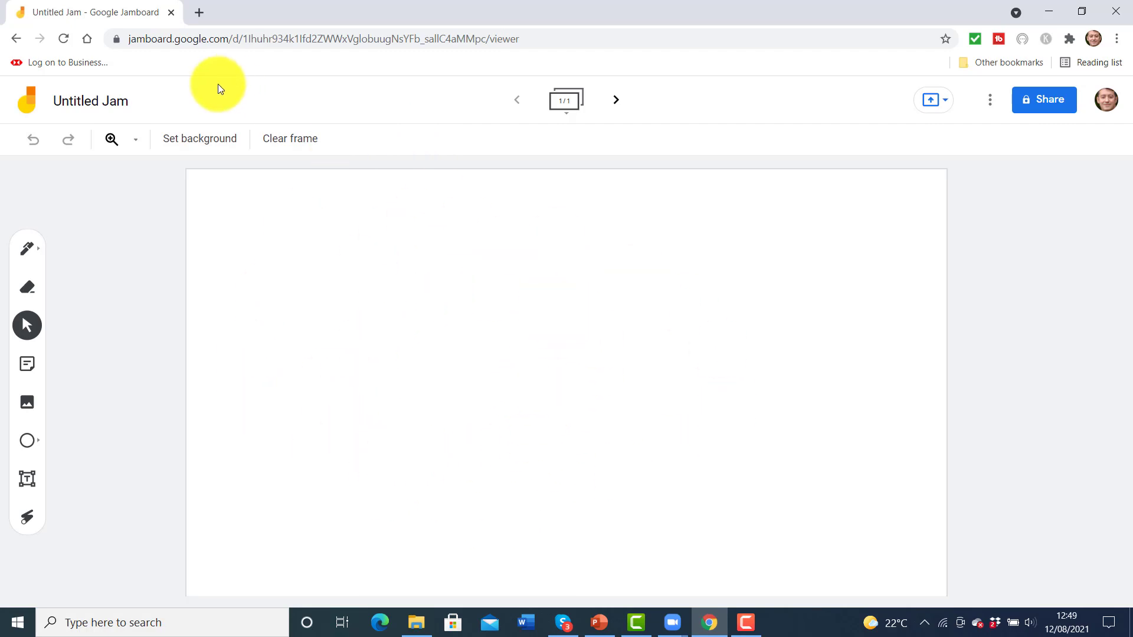
Rename the untitled jam as "What is your favourite technology?"
left_click(120, 103)
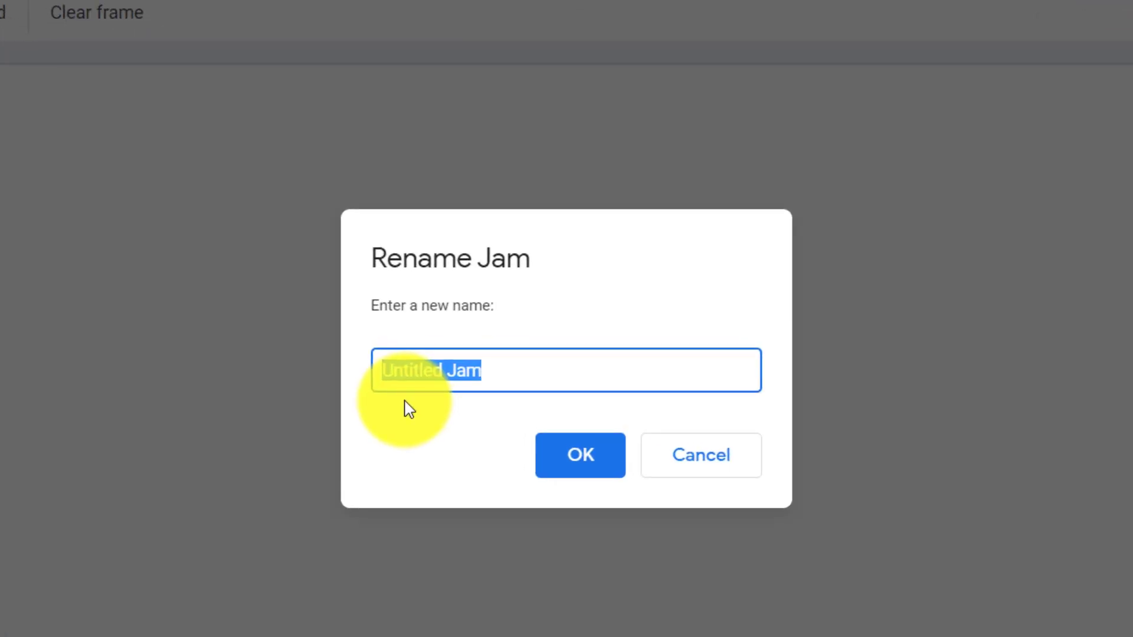
type("What is your favourite technology")
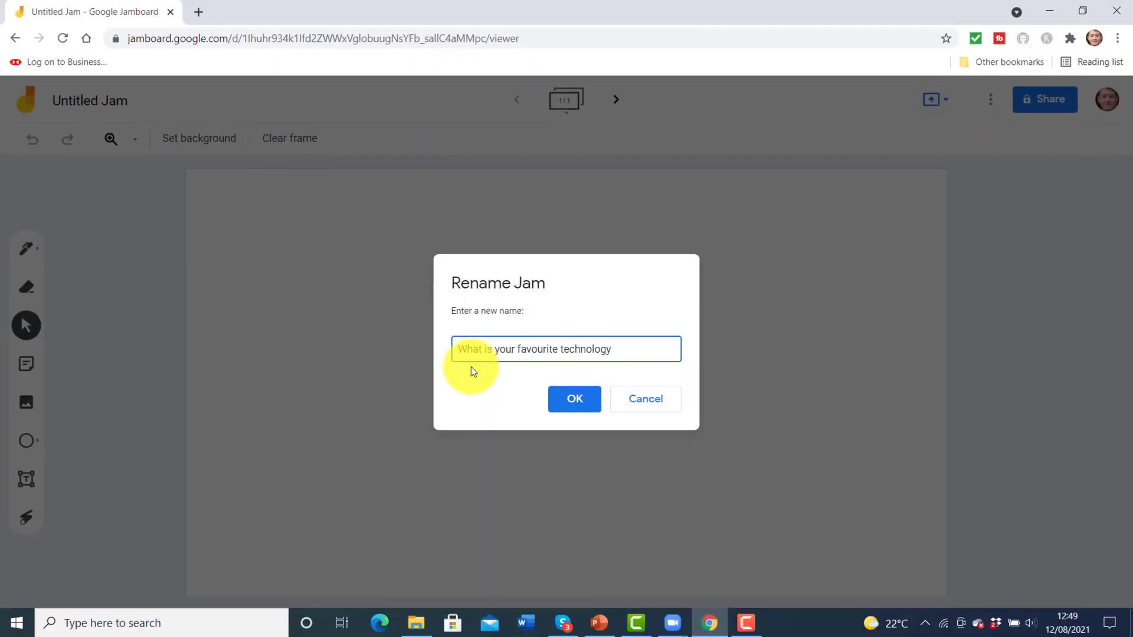
type("?")
left_click(576, 406)
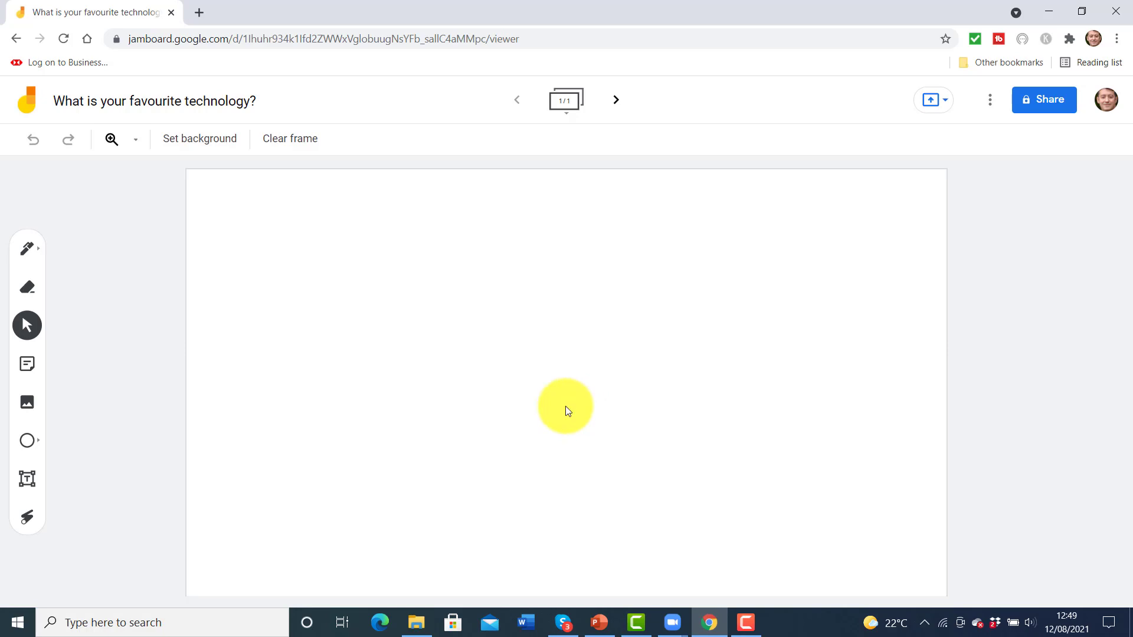
Set the jam's sharing to anyone with the link as Editor and copy the link
left_click(1047, 104)
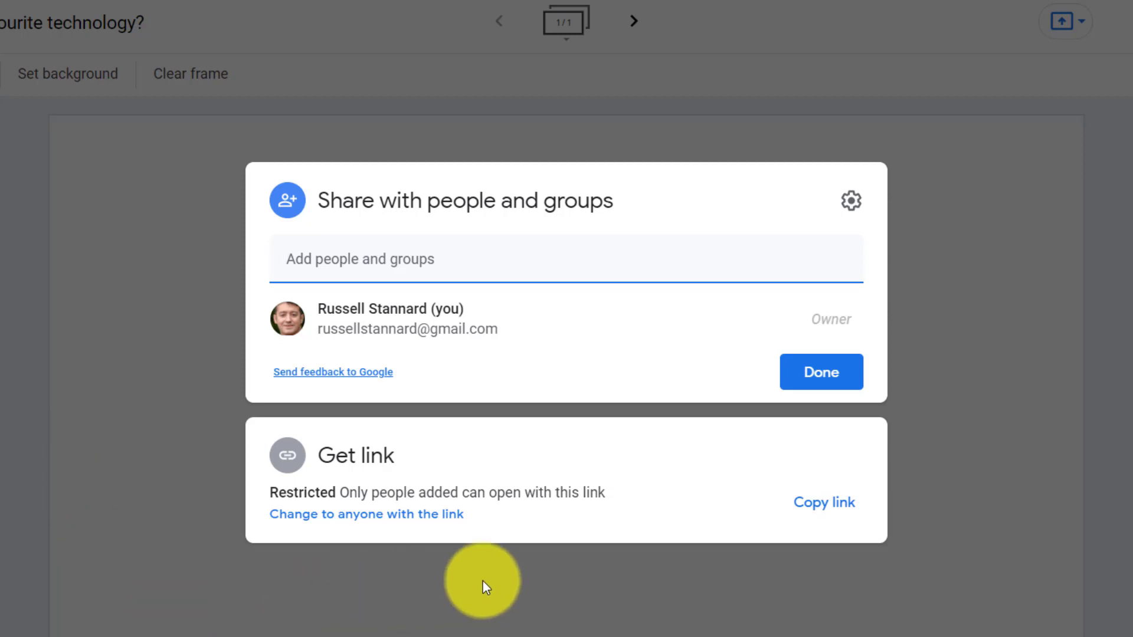
left_click(420, 519)
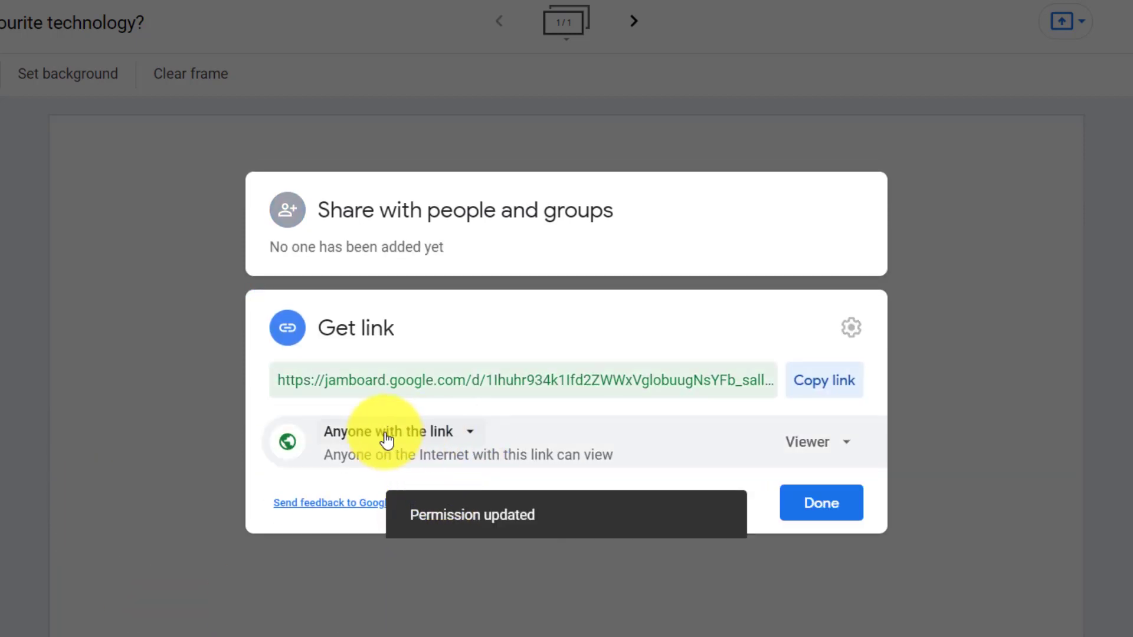
left_click(841, 444)
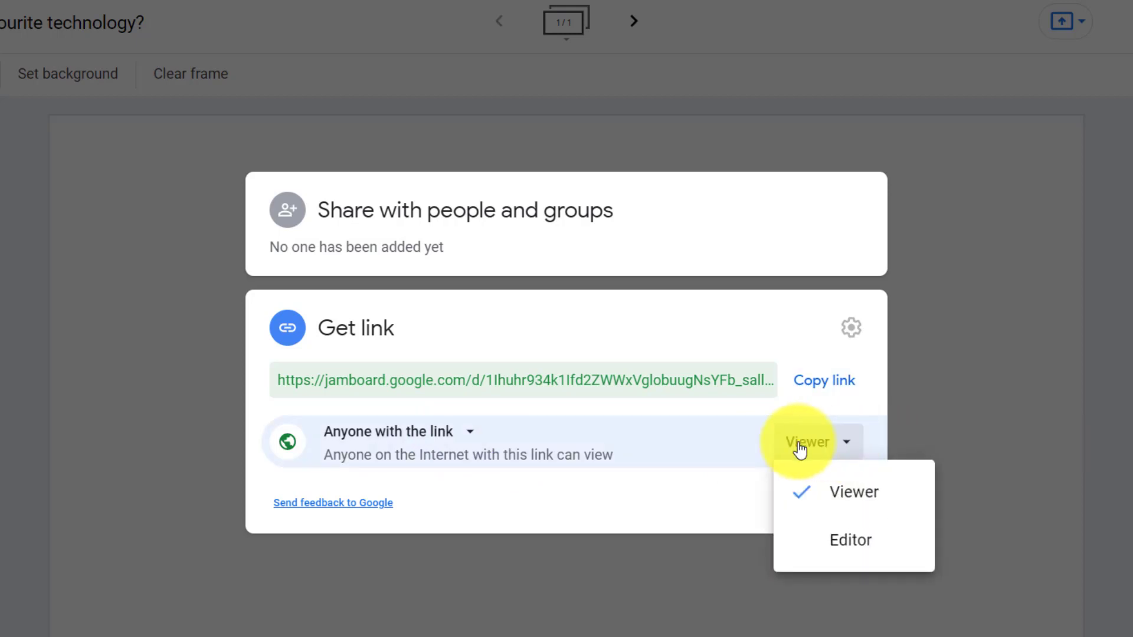
left_click(839, 541)
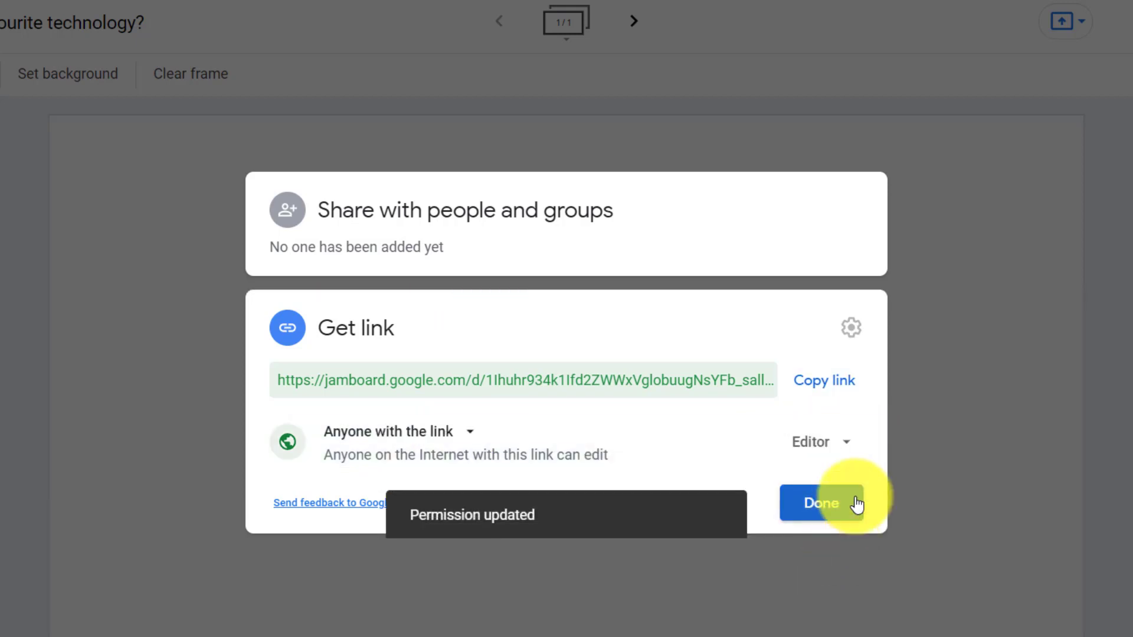
left_click(841, 383)
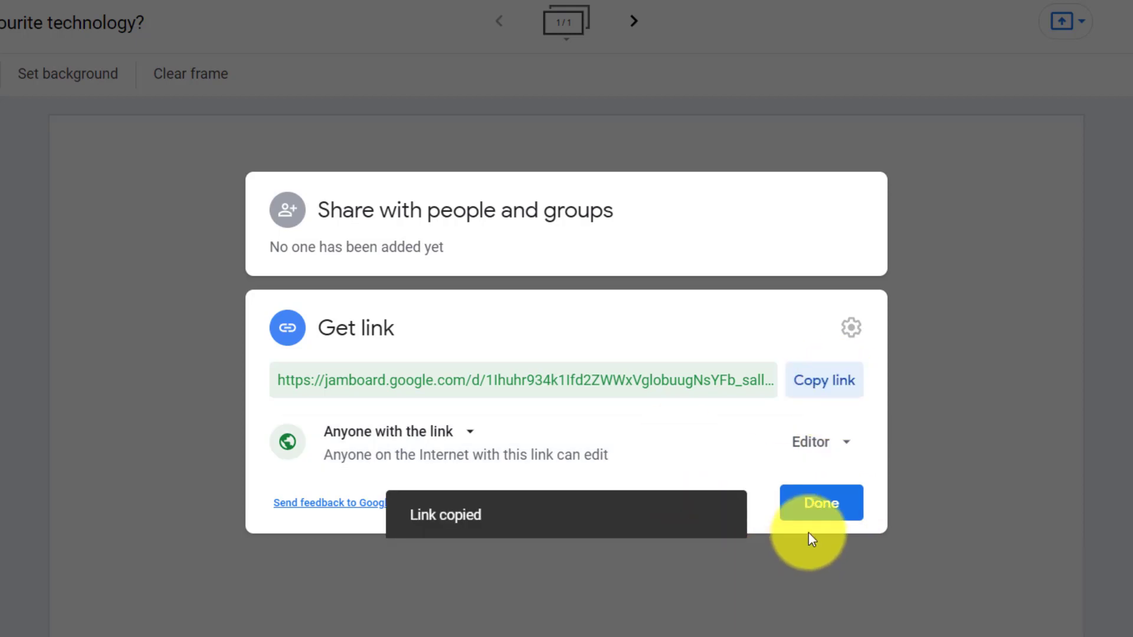
left_click(823, 509)
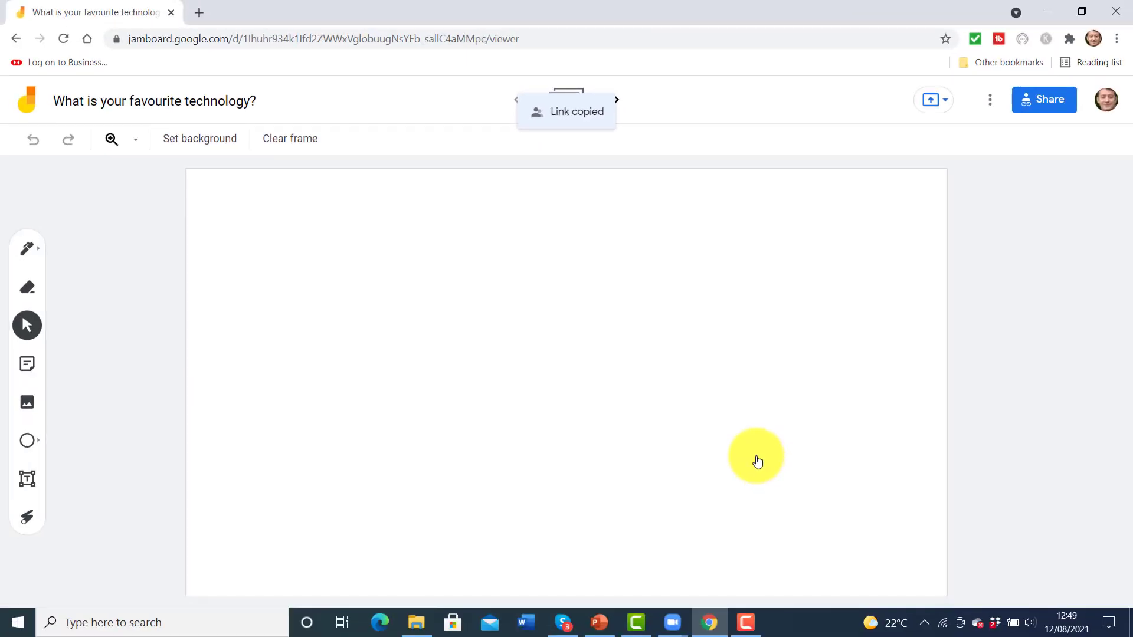
Switch to the Zoom meeting and send the copied Jamboard link to everyone in the chat
key("alt+Tab")
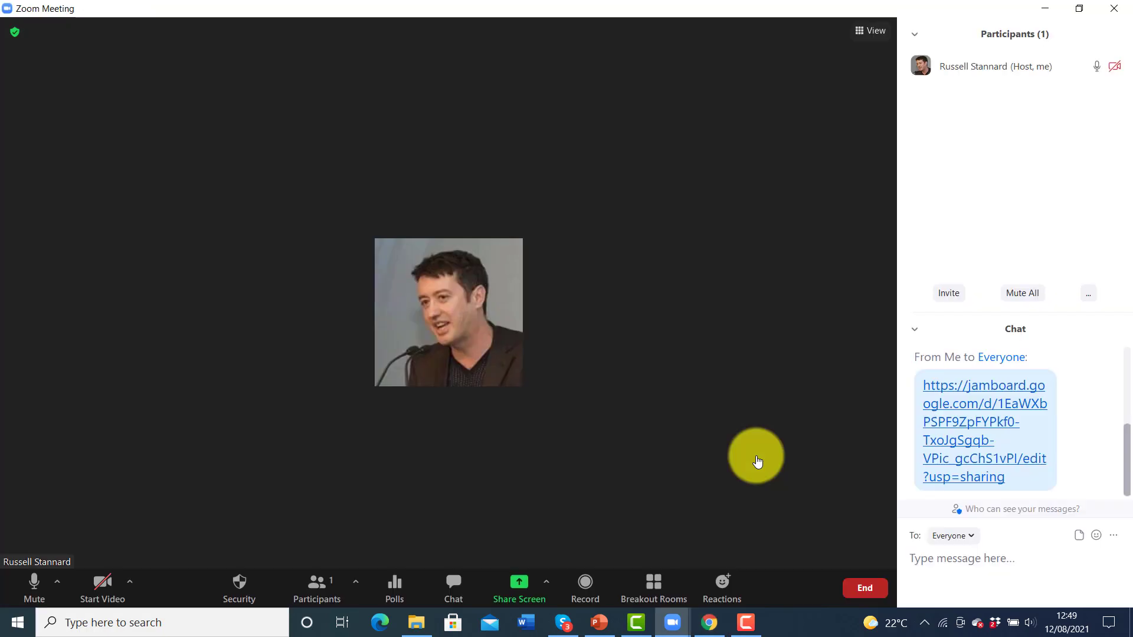
left_click(996, 562)
key("ctrl+v")
type("#")
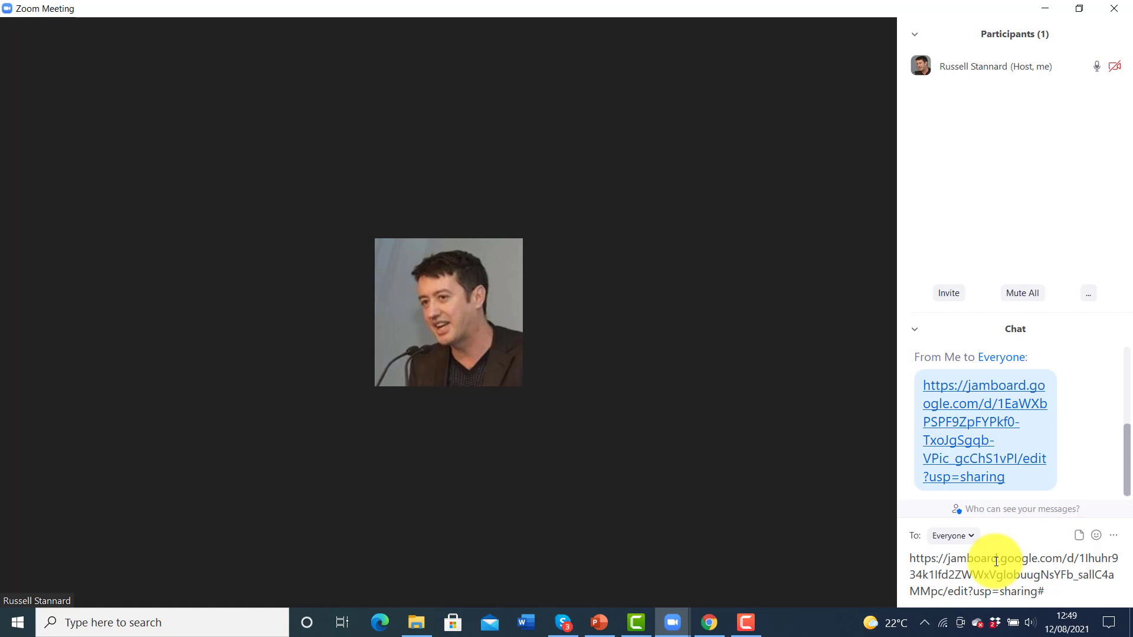
key("Return")
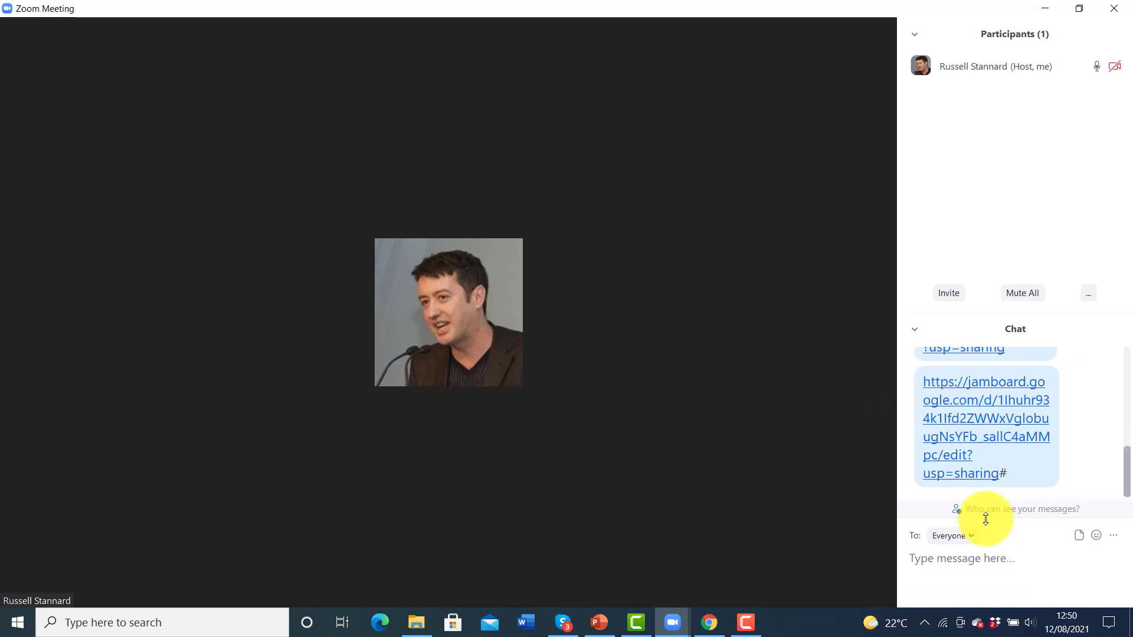
key("ctrl+v")
key("Return")
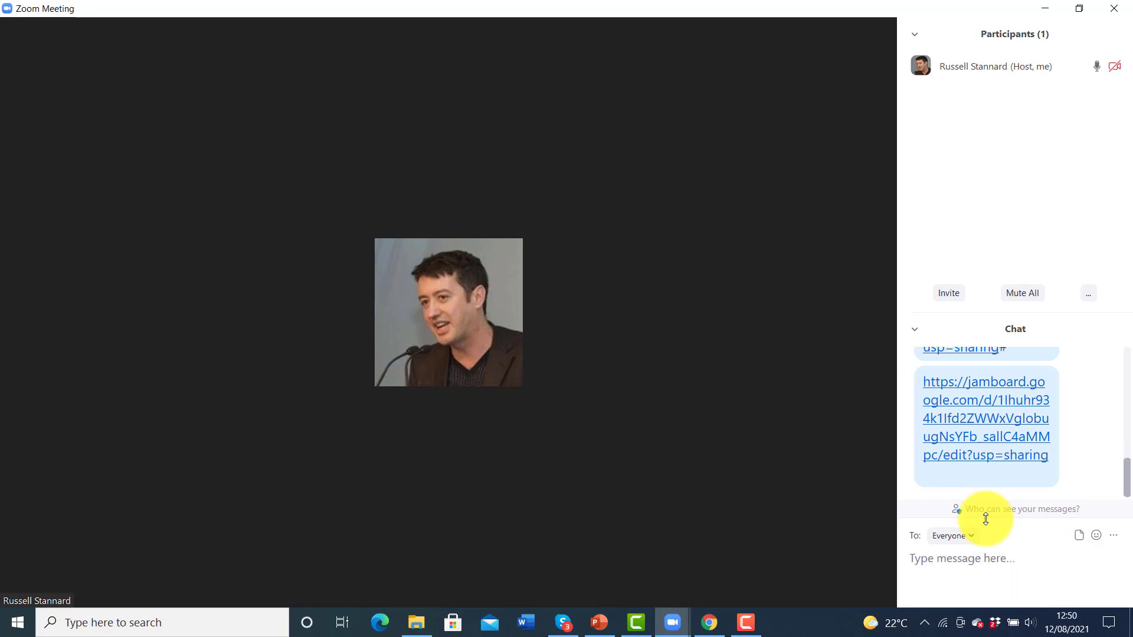
Open the Jamboard link from the chat and add an orange sticky note reading "I really like working with Wordwall." followed by the participant's first name
left_click(994, 410)
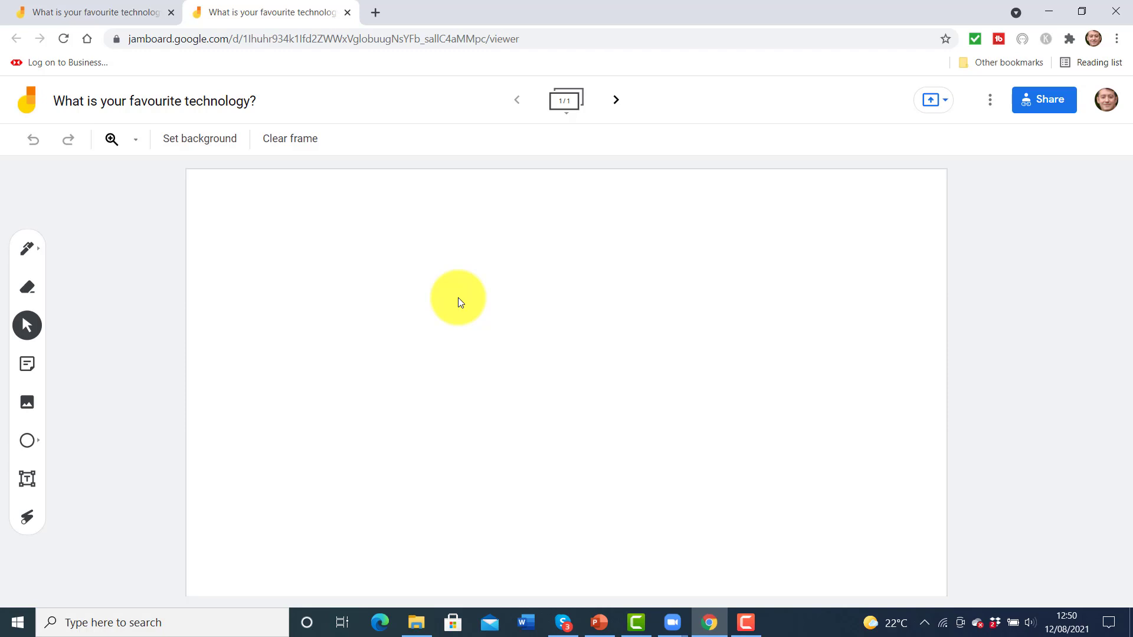
key("F10")
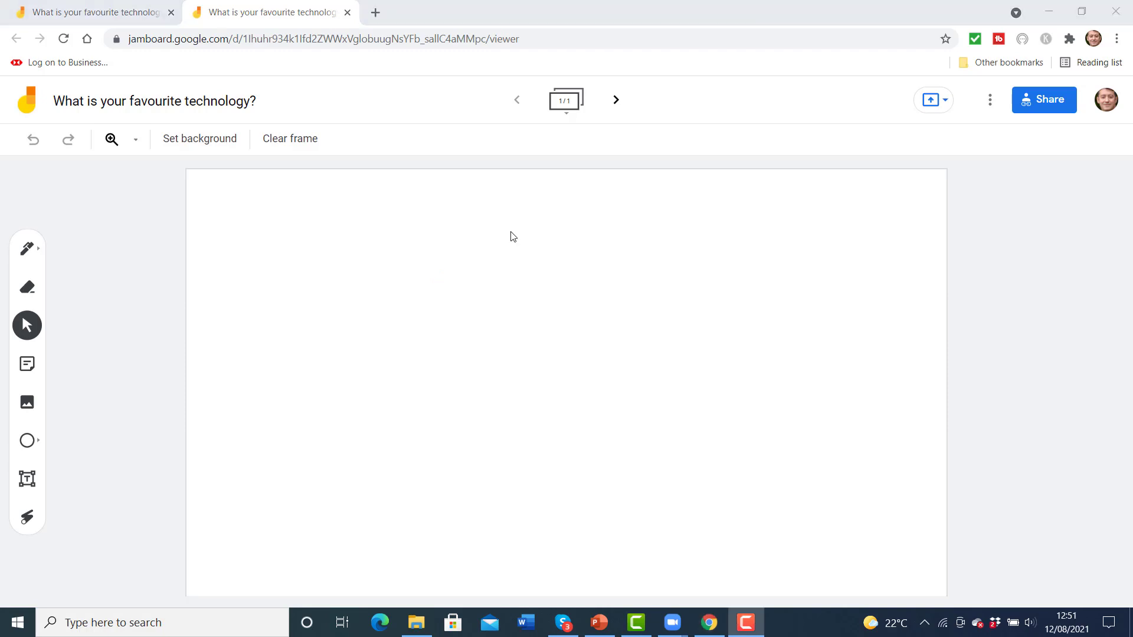
left_click(27, 366)
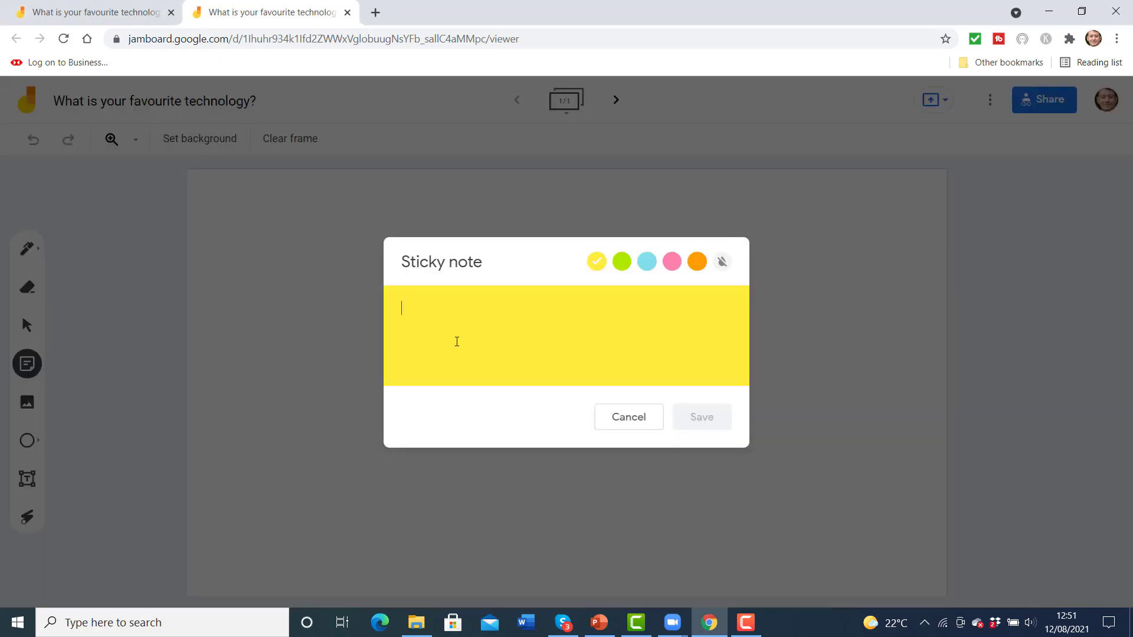
type("I really like working with Wordwall")
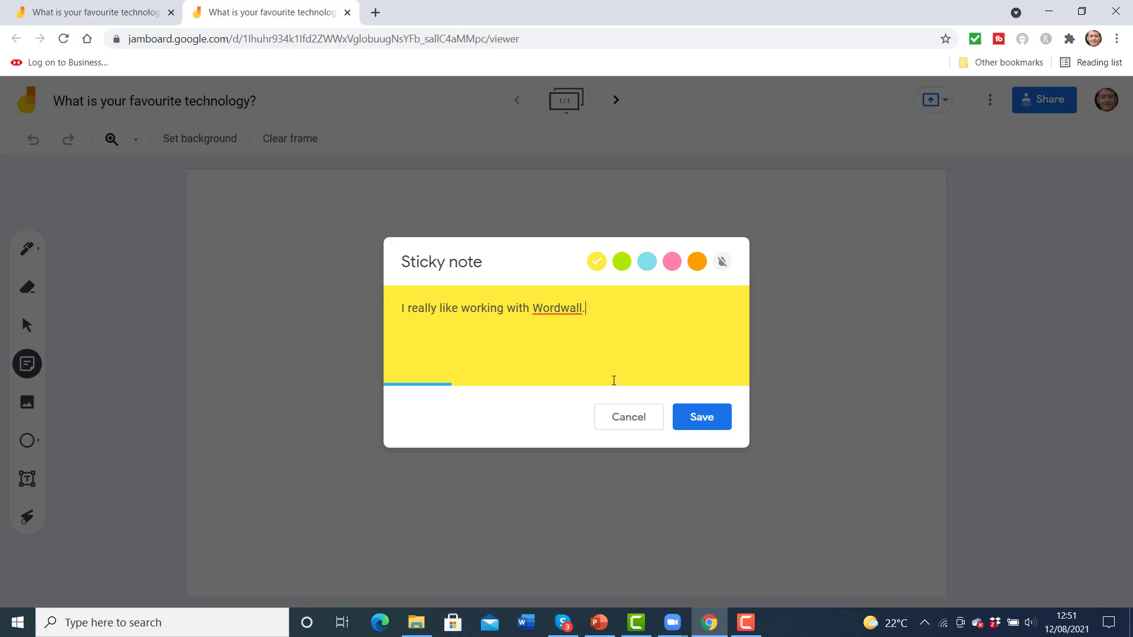
type(".")
left_click(697, 261)
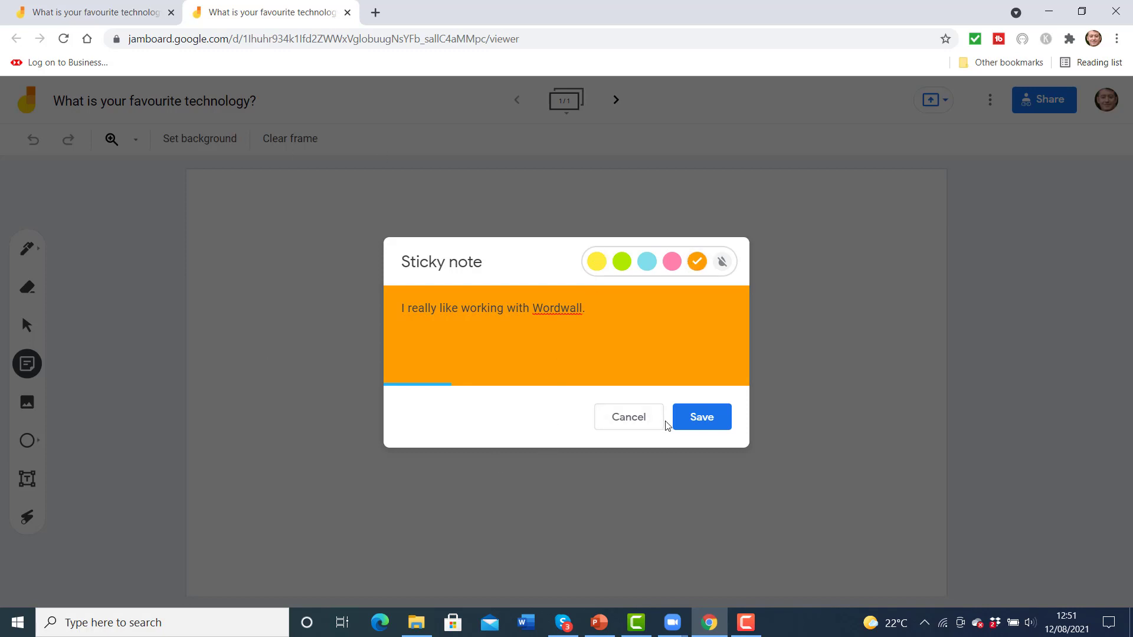
left_click(593, 312)
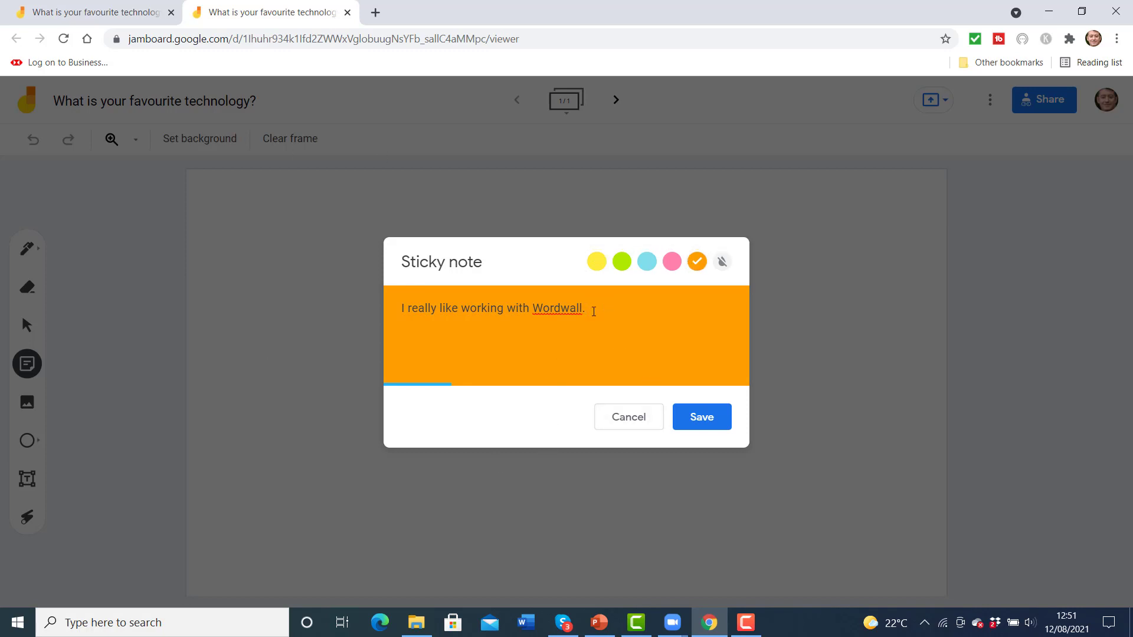
type("Tom")
left_click(714, 419)
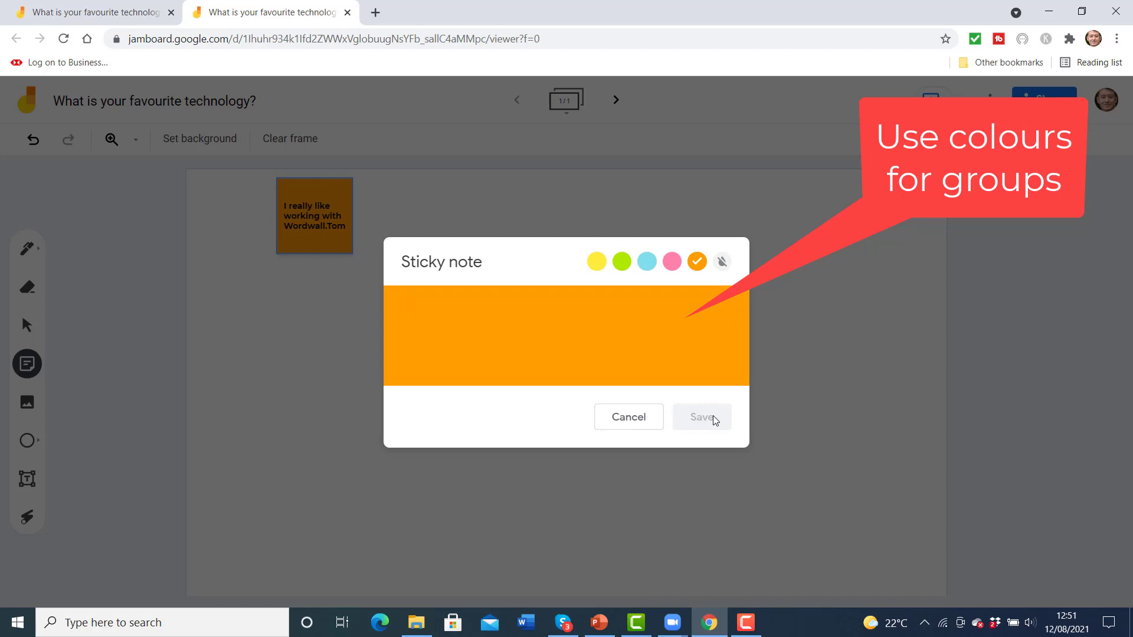
key("Escape")
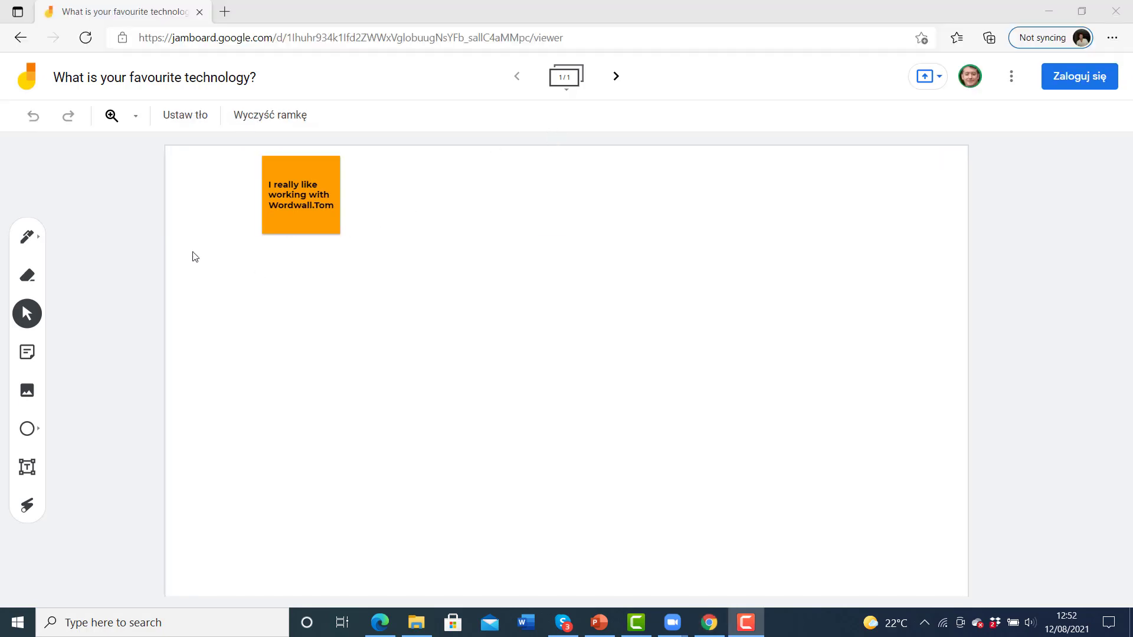
Add a yellow sticky note reading "This is my idea" to the jam as the participant
left_click(28, 354)
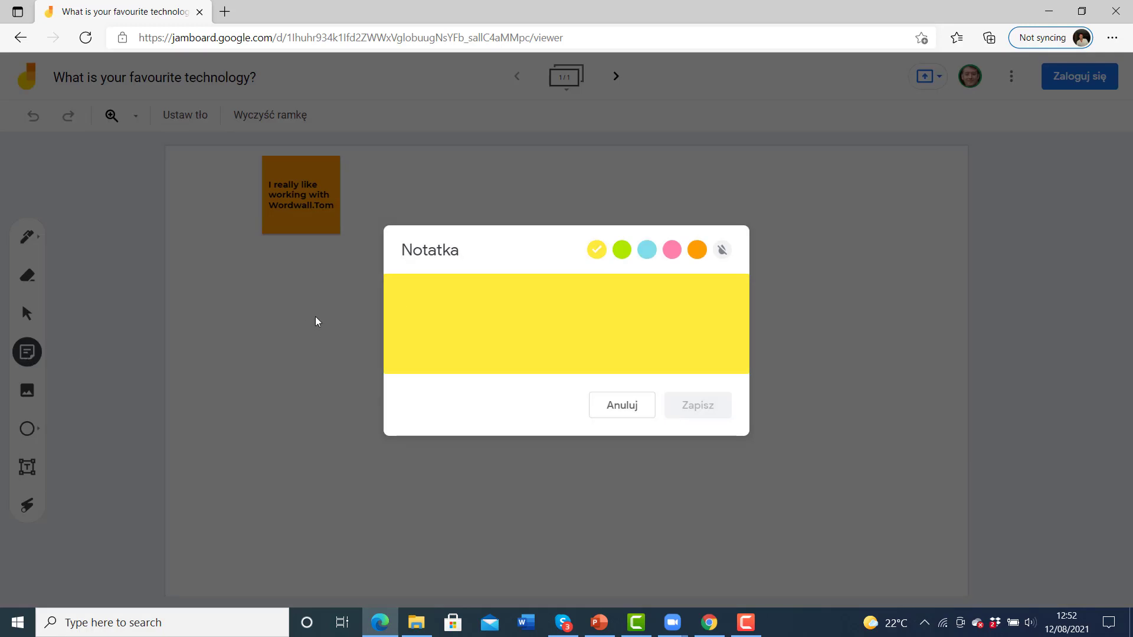
type("This is my id")
key("BackSpace")
type("idea")
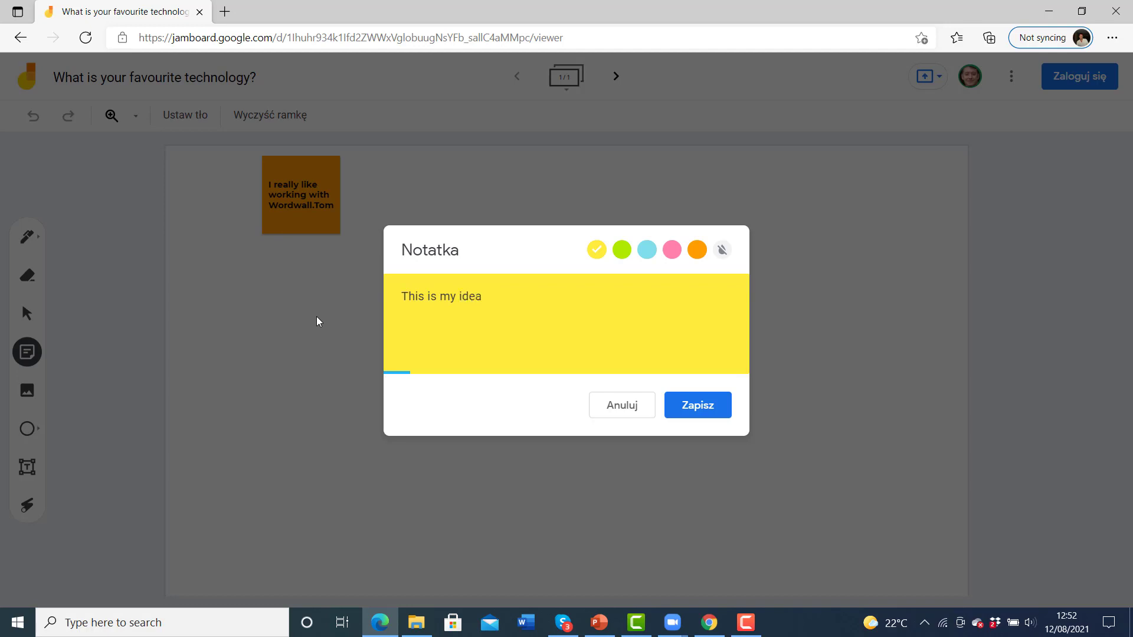
left_click(703, 407)
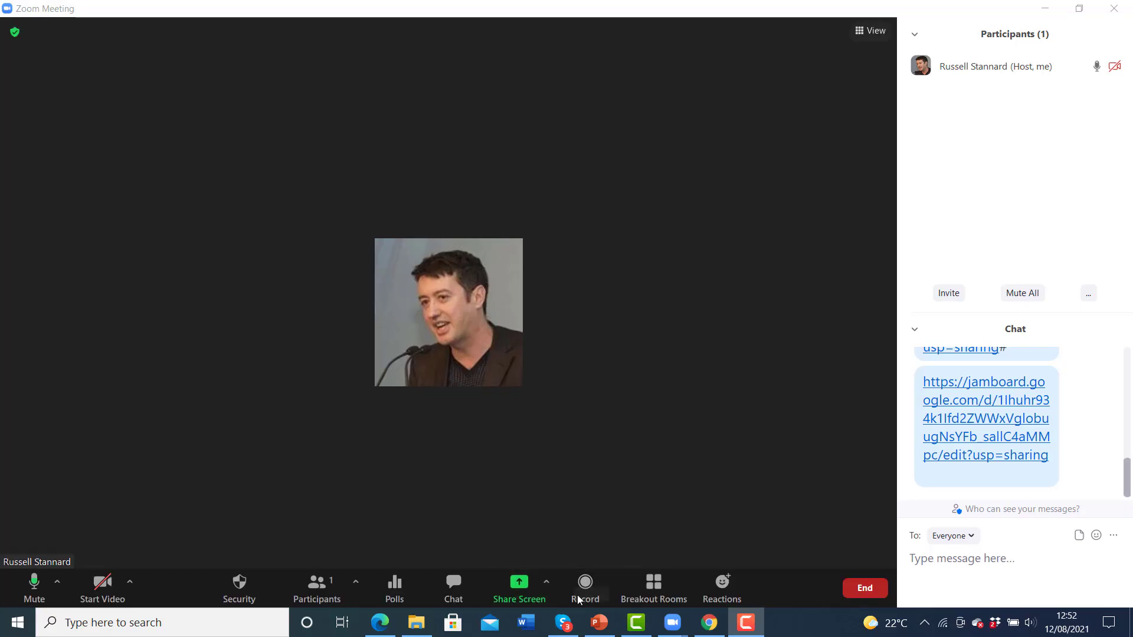
Share the browser window containing the "What is your favourite technology?" jam in the Zoom meeting
left_click(519, 584)
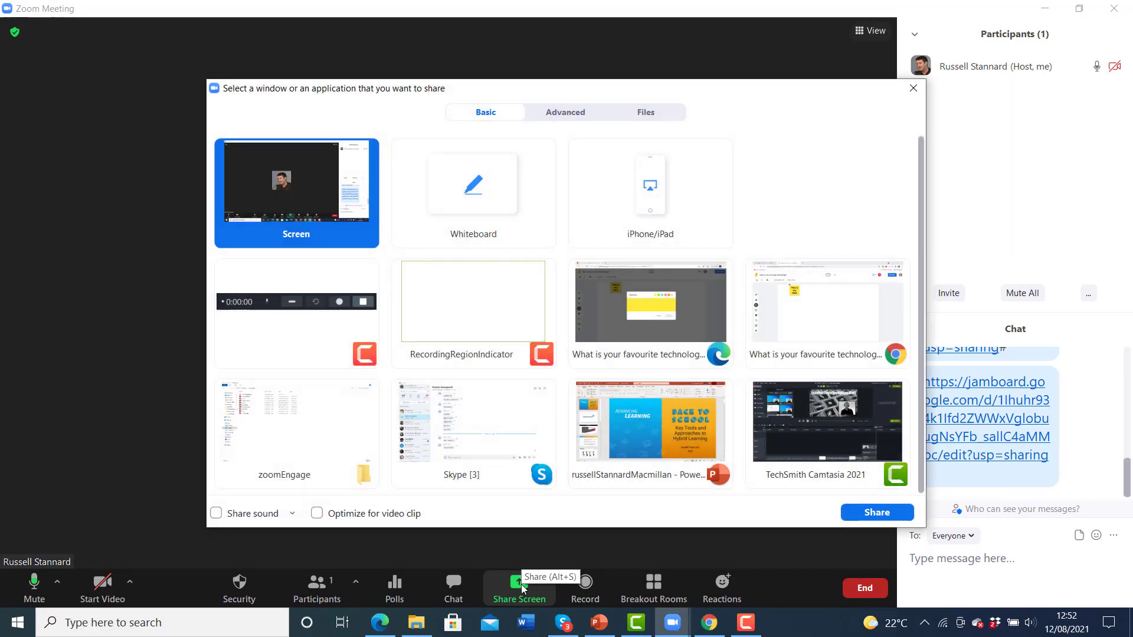
left_click(614, 313)
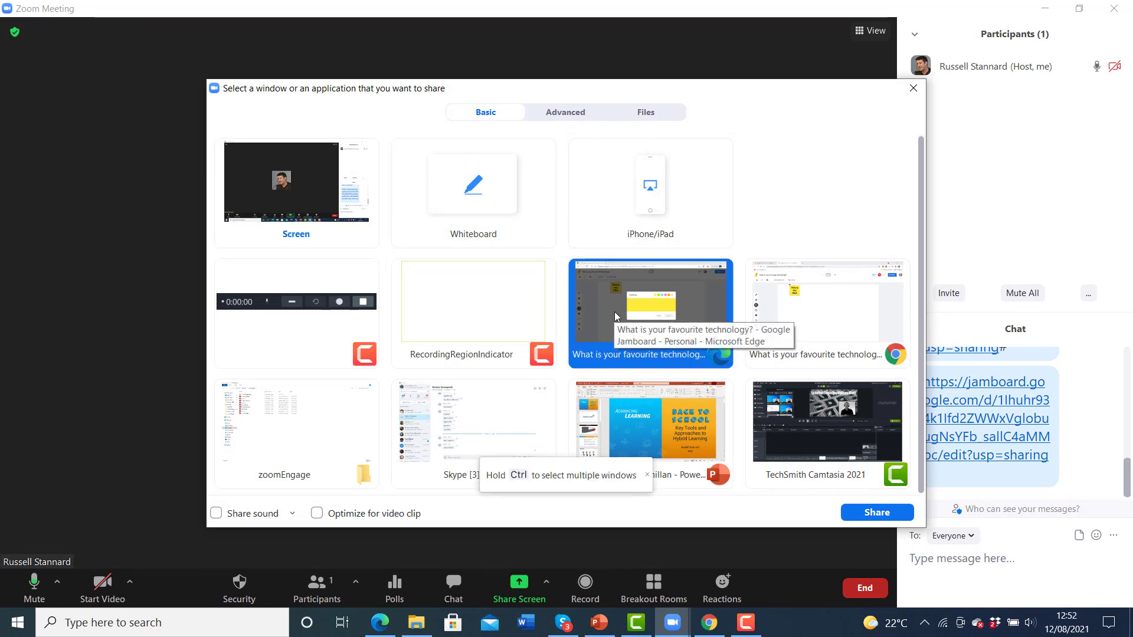
double_click(623, 354)
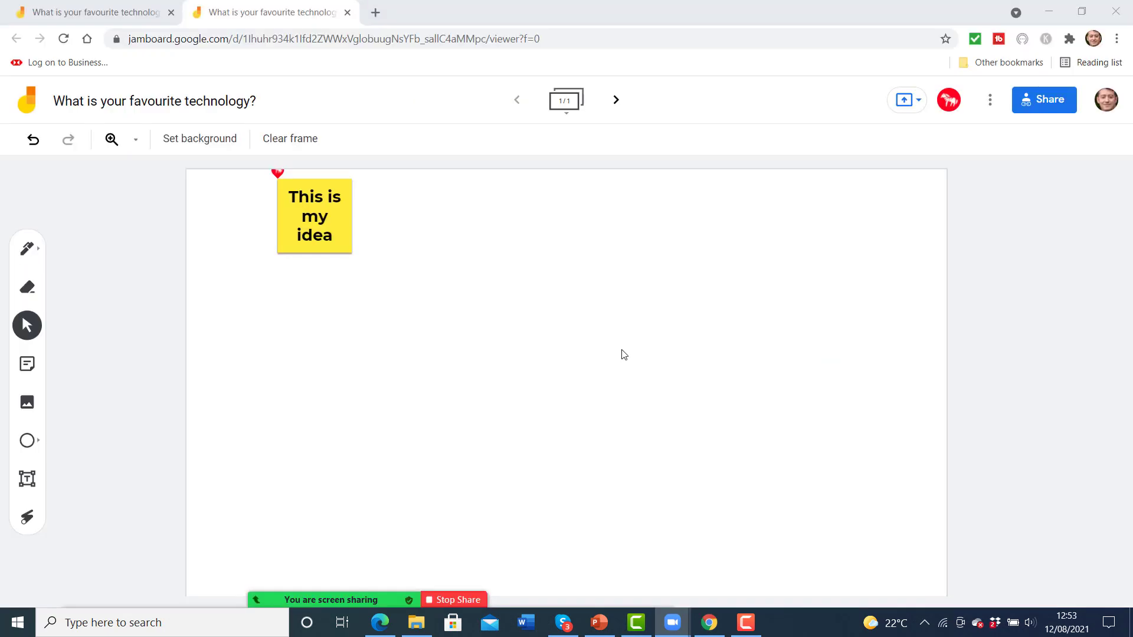
Move the yellow "This is my idea" note and the orange Wordwall note to mid-frame and delete each of them
left_click_drag(291, 217, 532, 388)
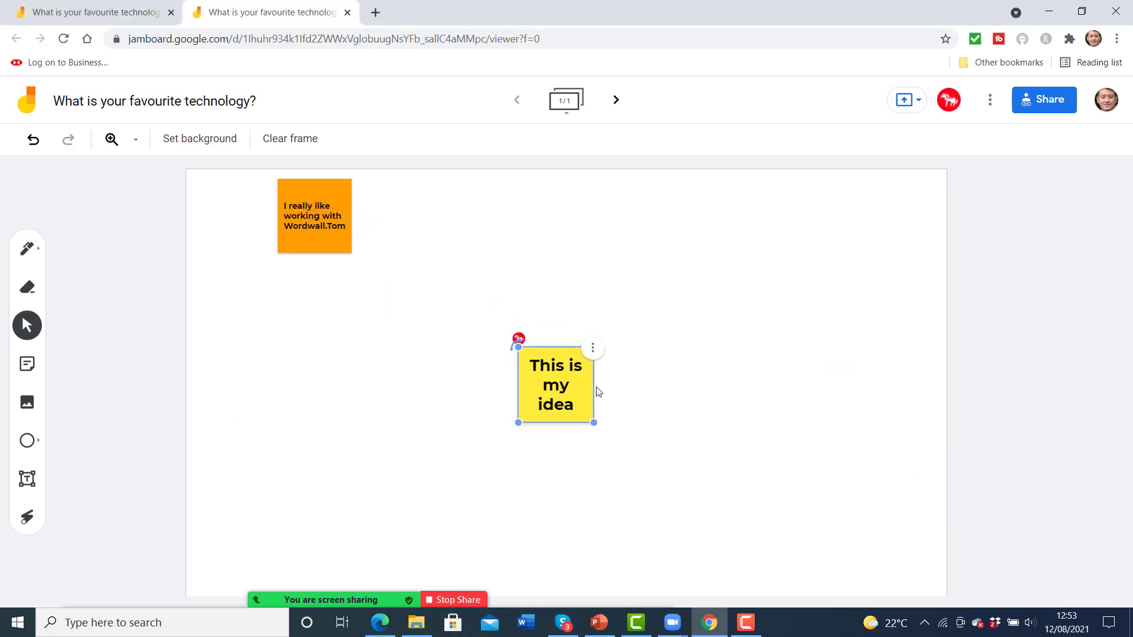
left_click(595, 349)
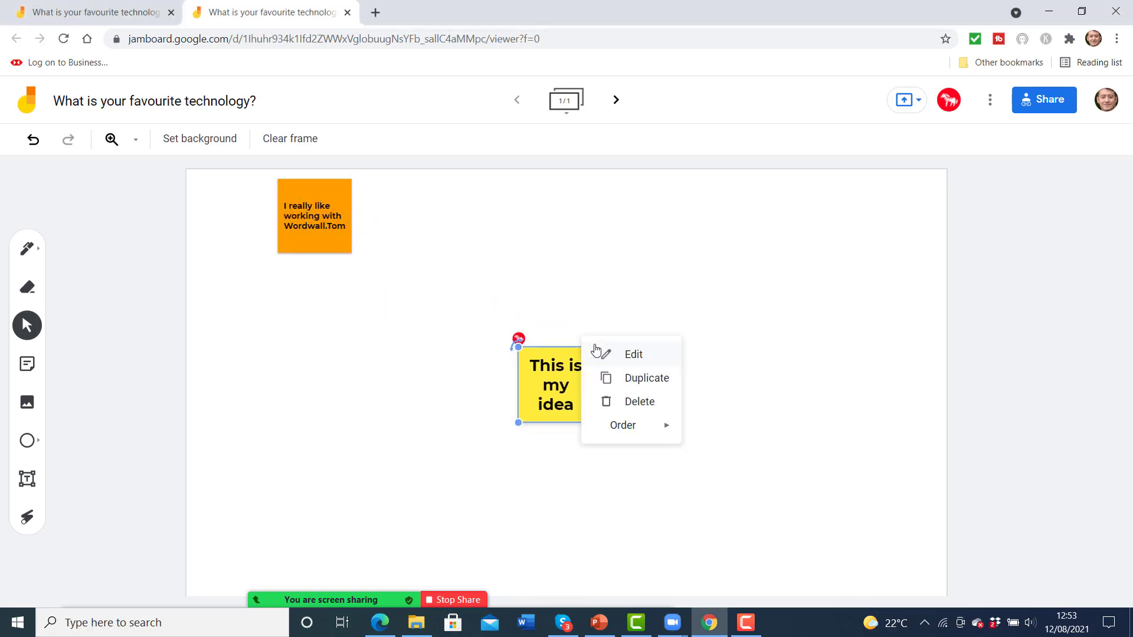
left_click(631, 402)
left_click_drag(306, 219, 507, 390)
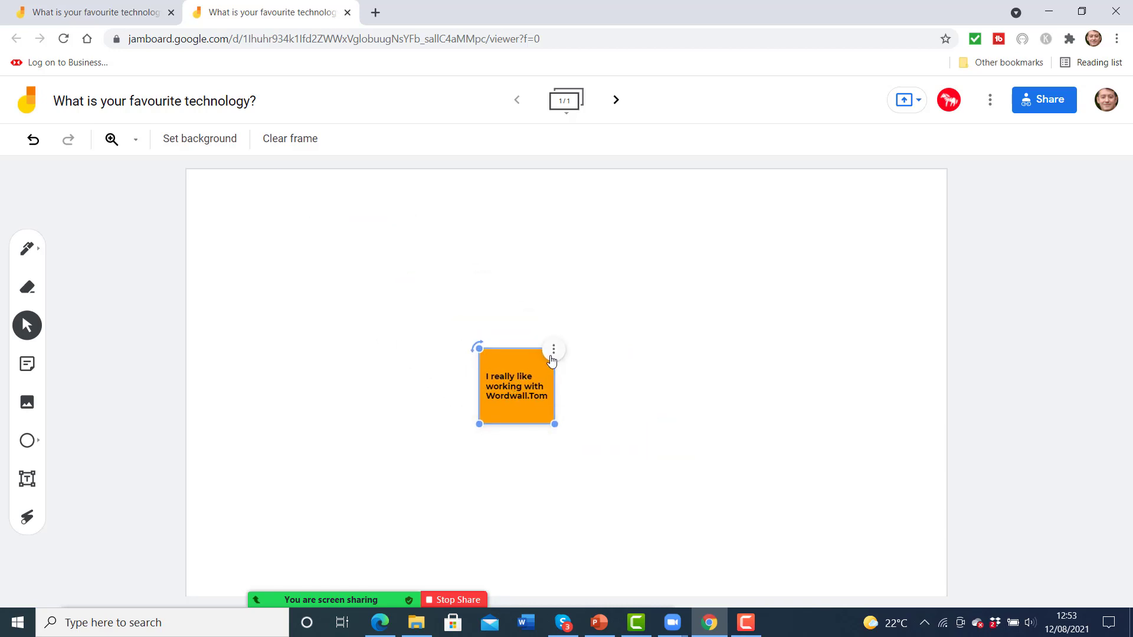
left_click(554, 350)
left_click(591, 402)
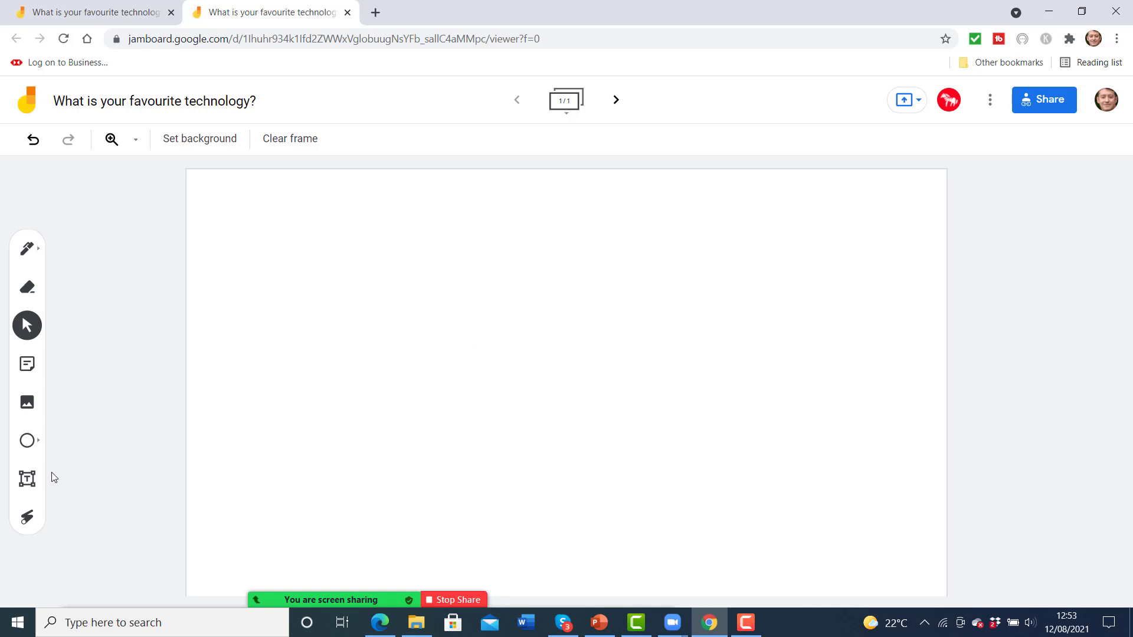
Draw a narrow text box near the frame's upper left corner and fill it with several lines of random filler text
left_click(27, 481)
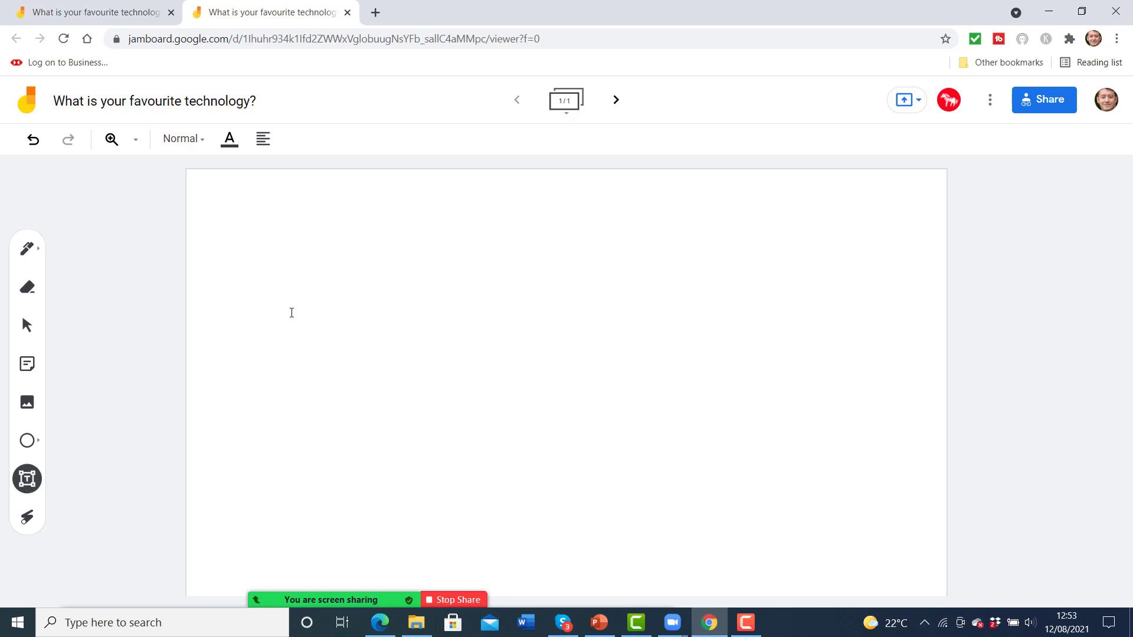
left_click_drag(258, 218, 357, 244)
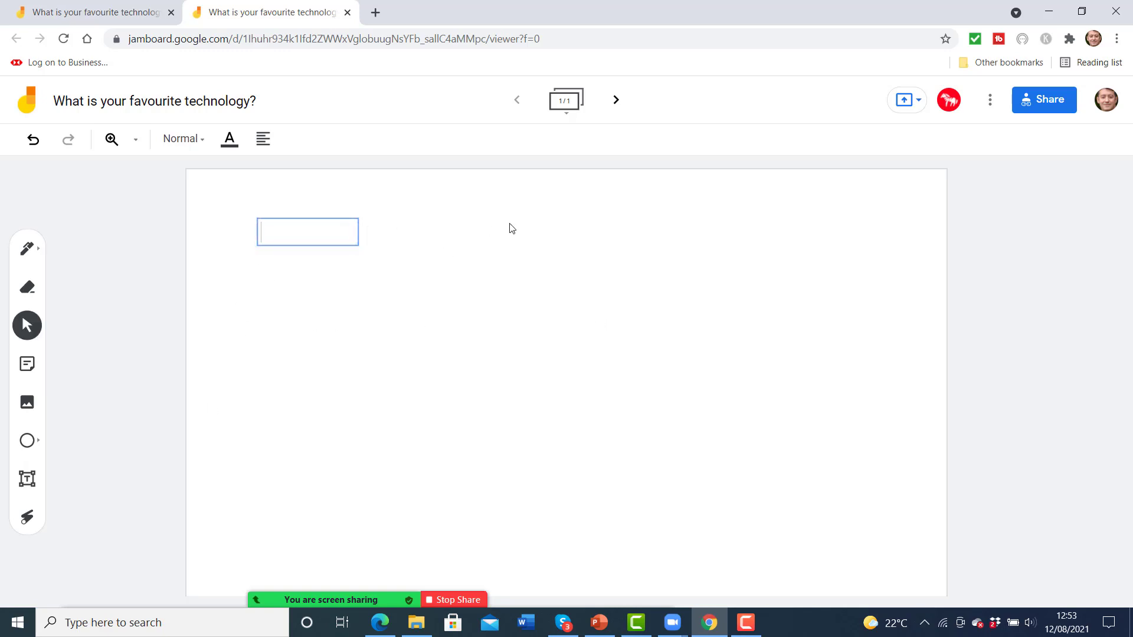
type("hlashflkhadsflkhdasf lksahflkshafklsahdf")
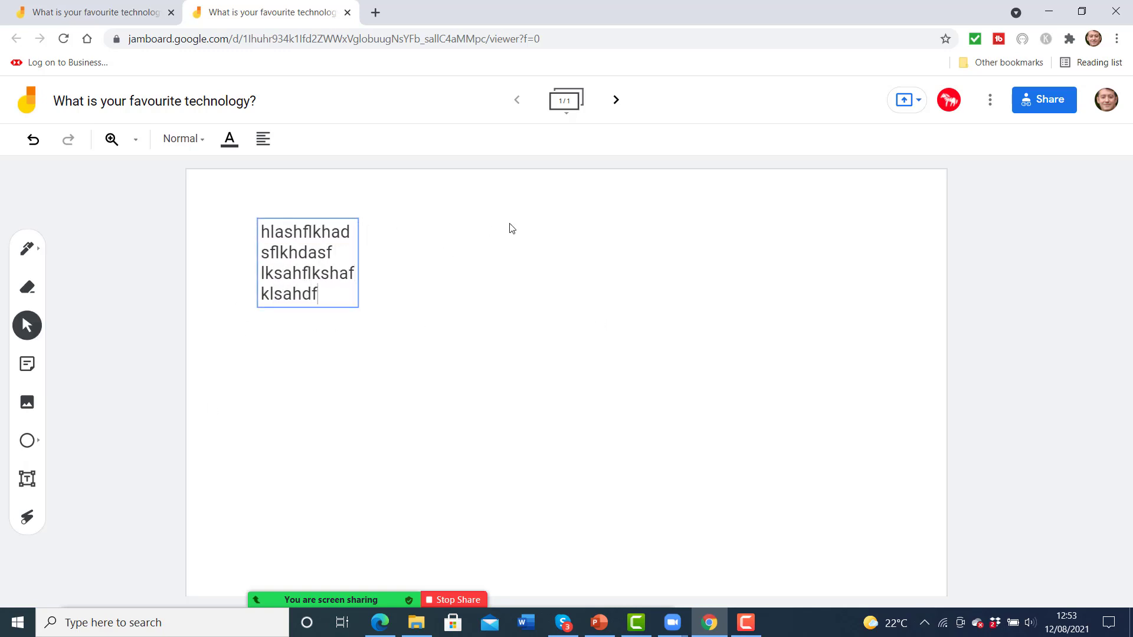
type("klkhsaflkkshdflkkshaflkshflshdflkksdhflksdhflksdhfk lsdhflskdkh f")
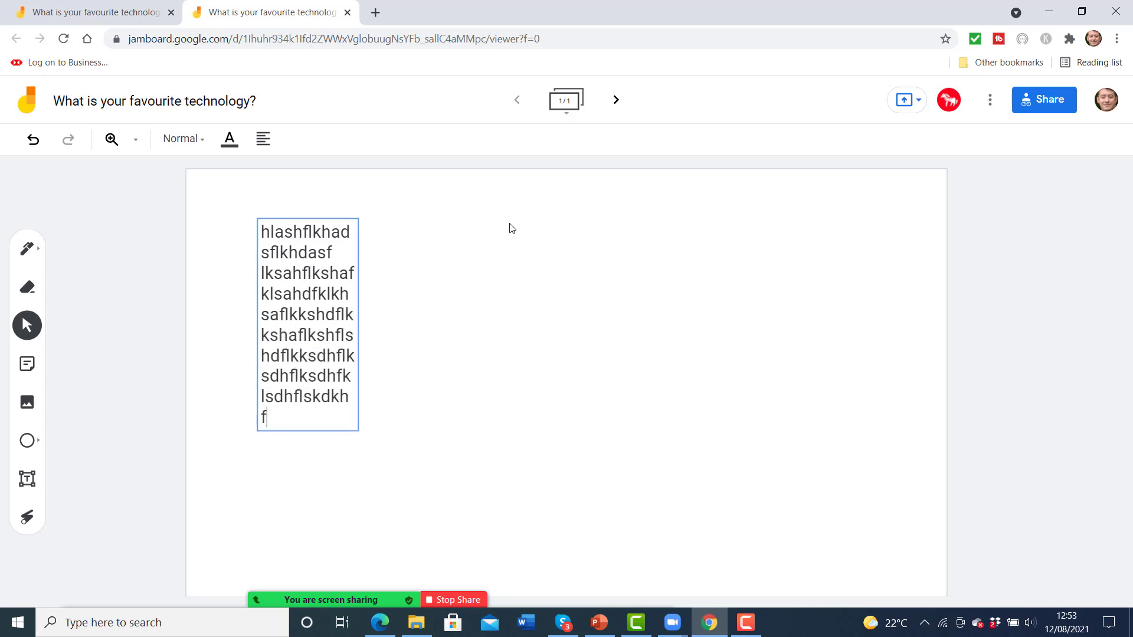
type("lskhkflshflksahdl")
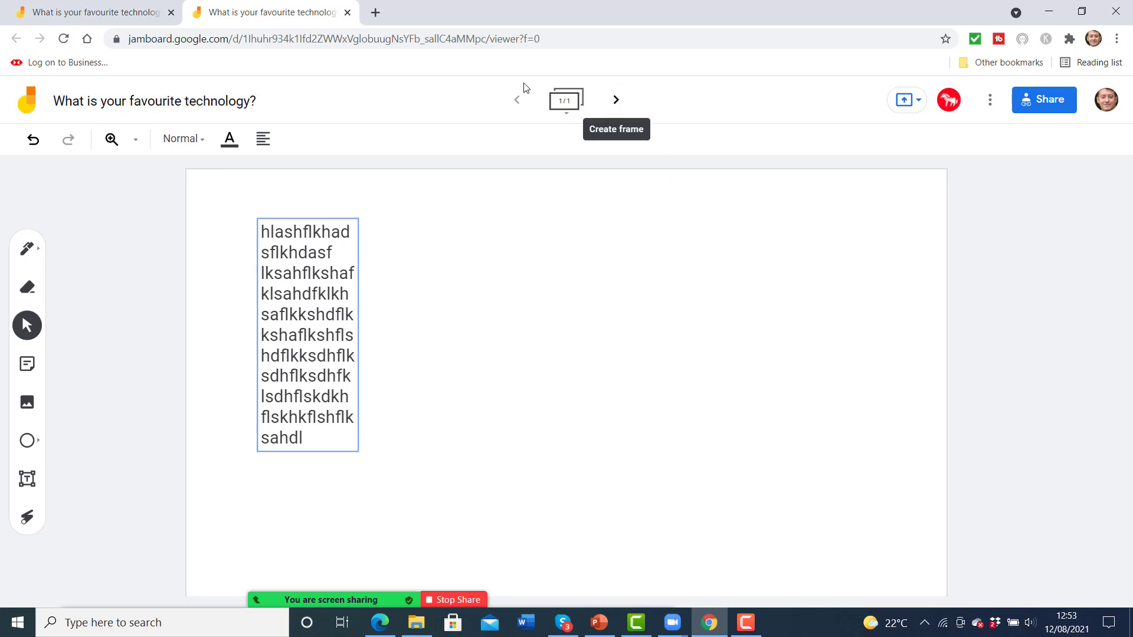
Add four new blank frames to the jam so that it has five frames
left_click(610, 103)
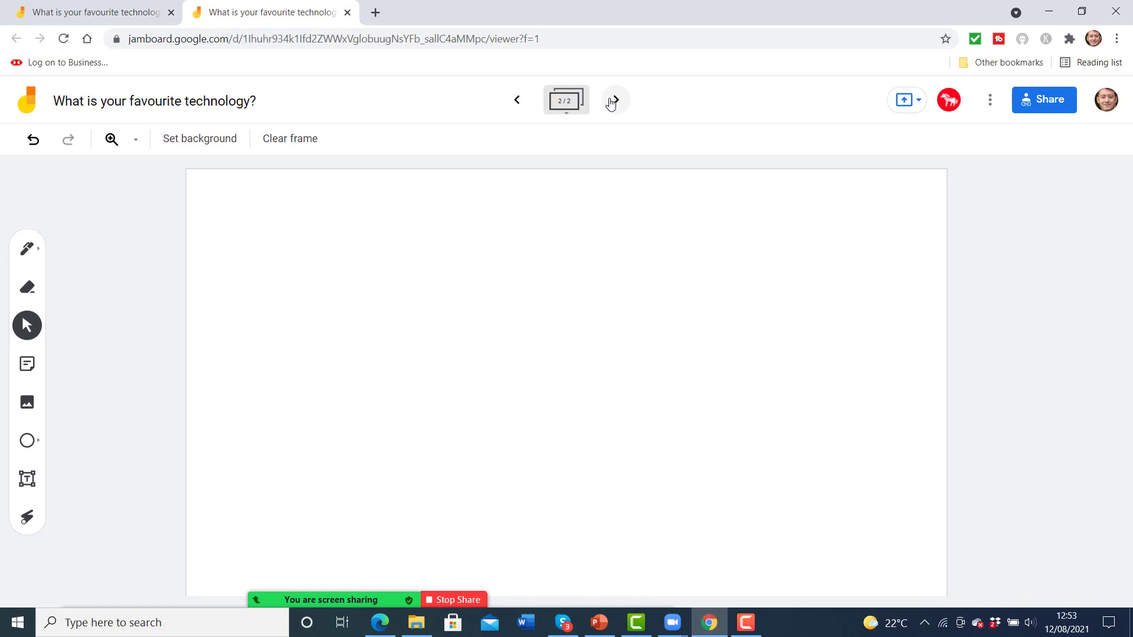
left_click(611, 102)
left_click(614, 102)
left_click(615, 102)
Return to the first frame and add the text label "Group 1" near its upper left corner
left_click(518, 101)
left_click(518, 101)
left_click(518, 101)
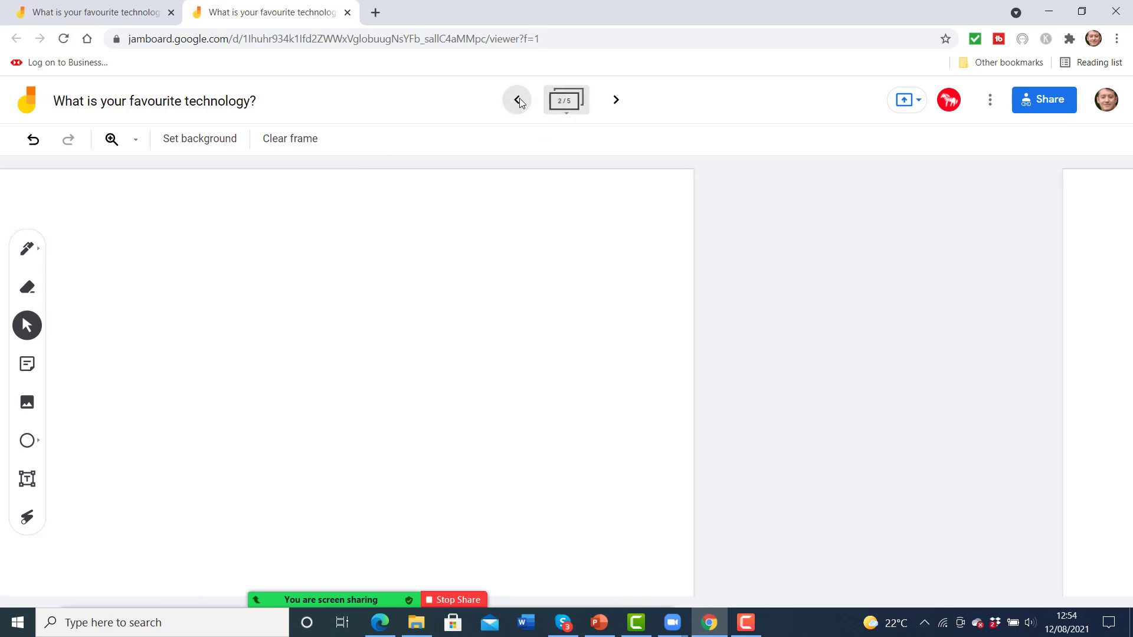
left_click(305, 220)
type("Group 1")
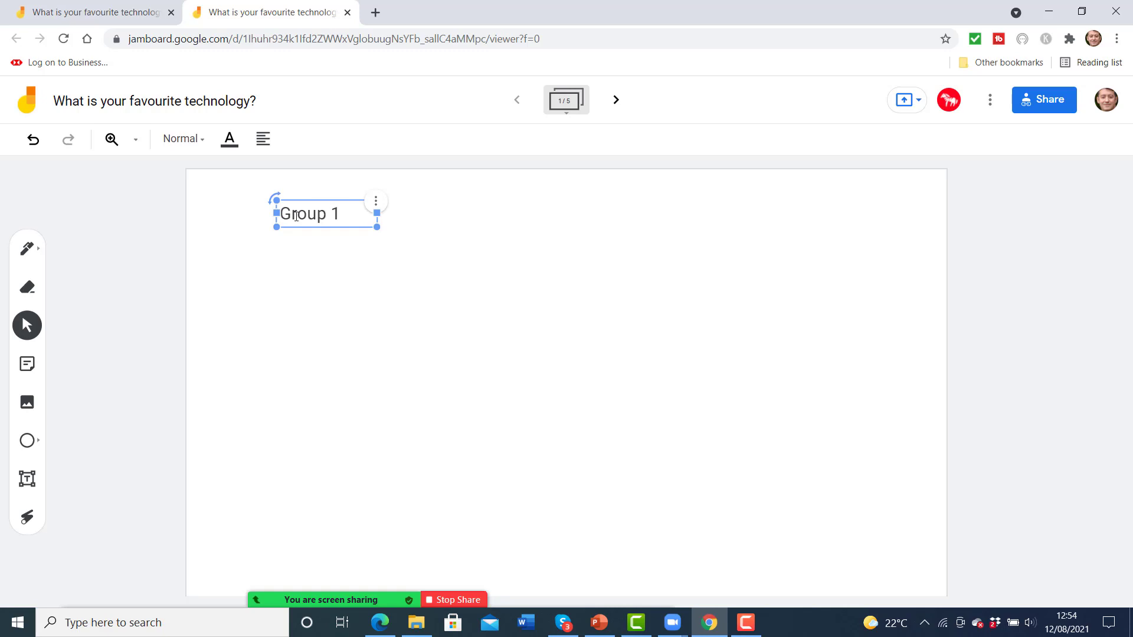
left_click(306, 321)
Go to the second frame and add a text box reading "Group 2" near its upper left corner
left_click(619, 93)
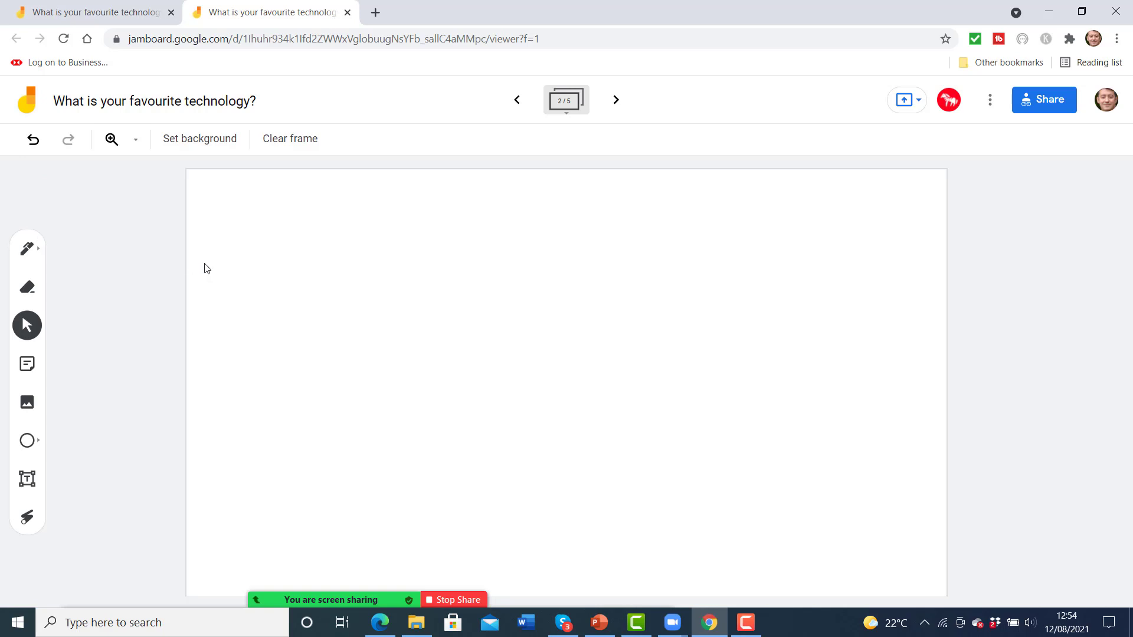
left_click(27, 479)
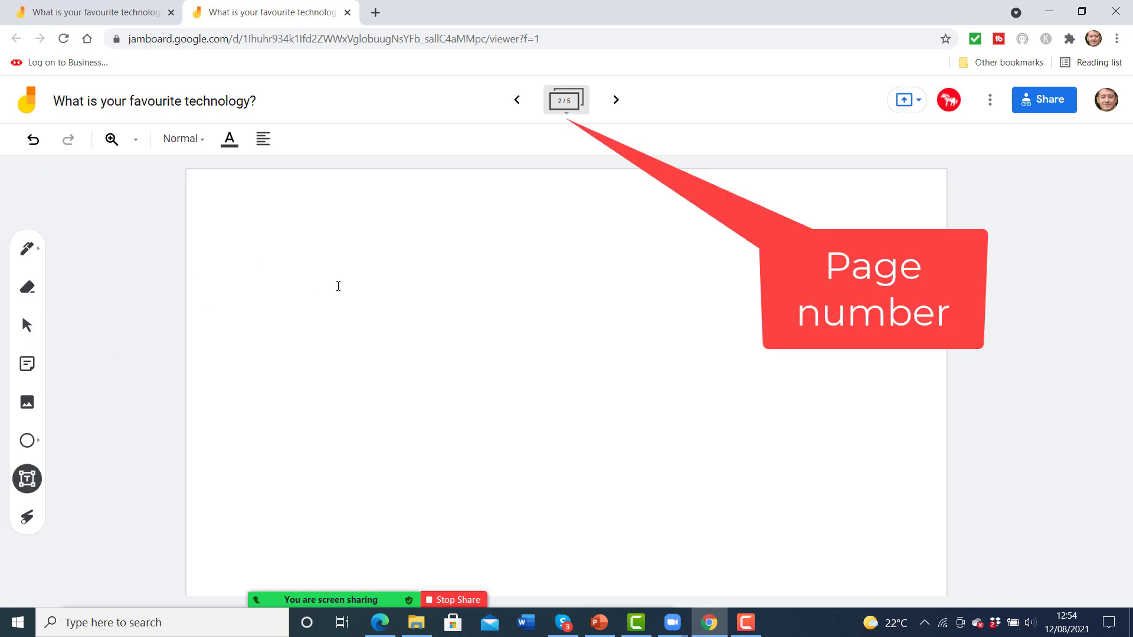
left_click_drag(230, 236, 331, 263)
type("Group 2")
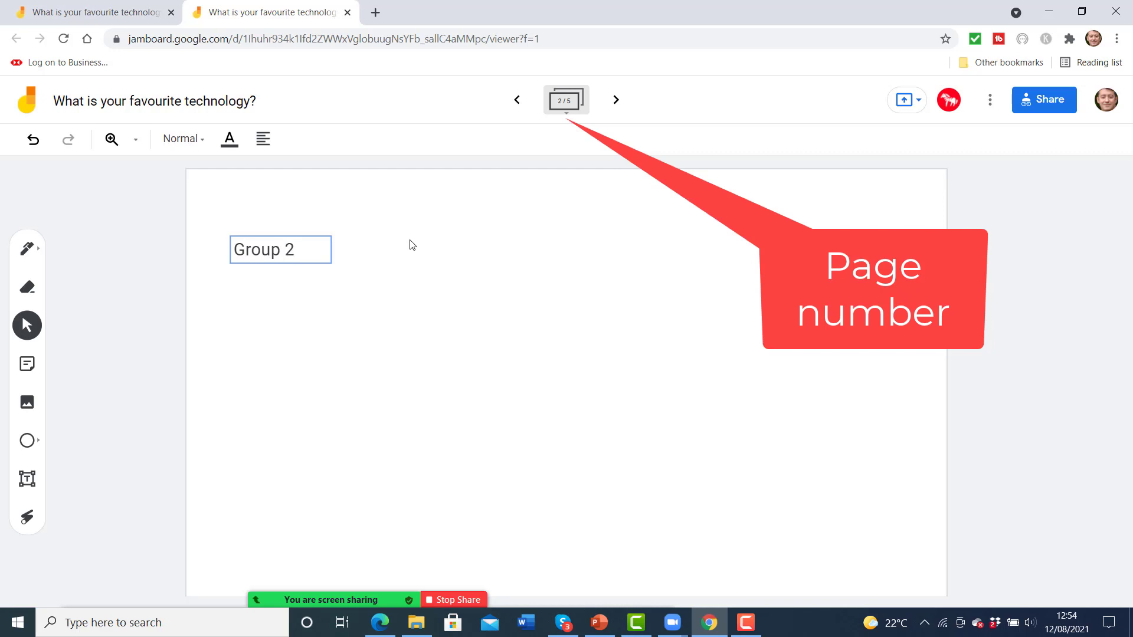
Go to the third frame and add a text box reading "Group 3" in its upper left area
left_click(618, 106)
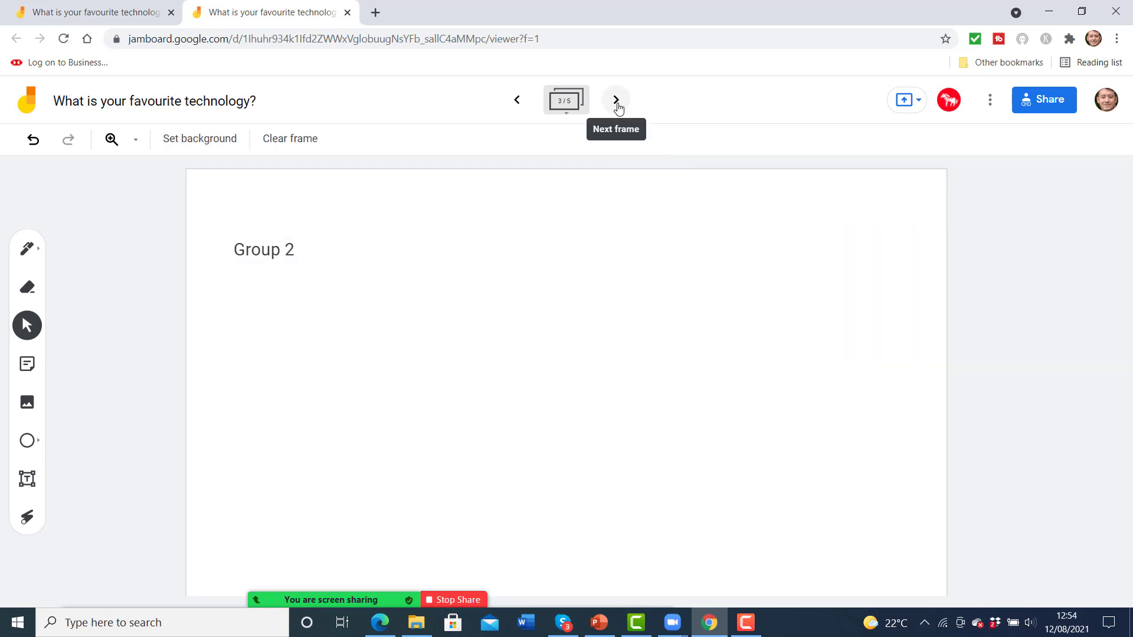
left_click(618, 102)
left_click(28, 479)
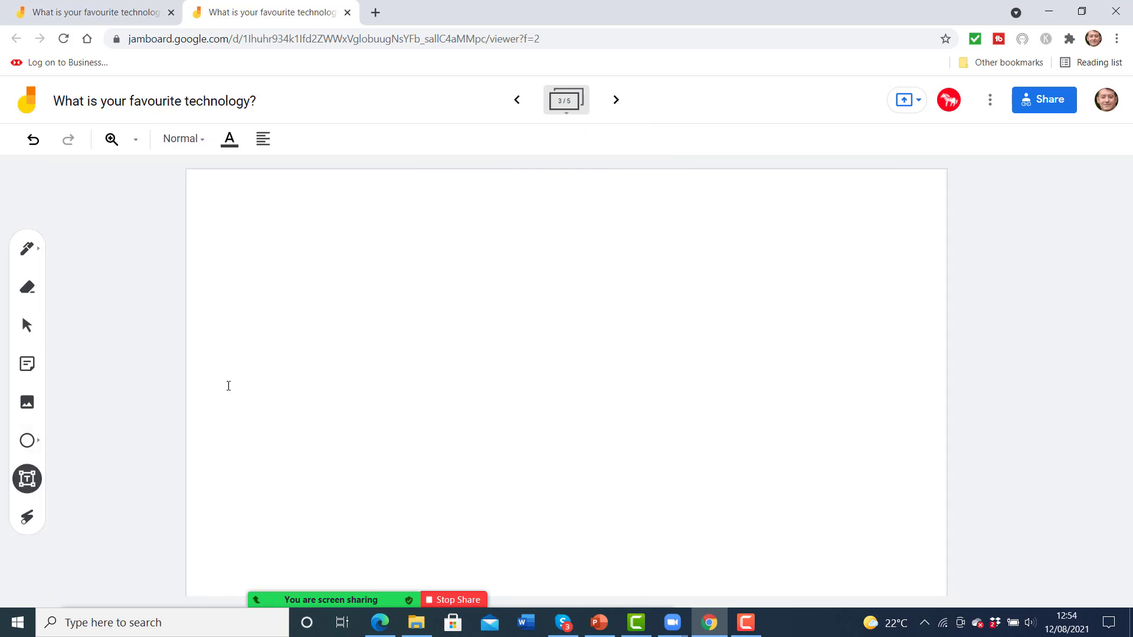
left_click(299, 251)
type("Gropu")
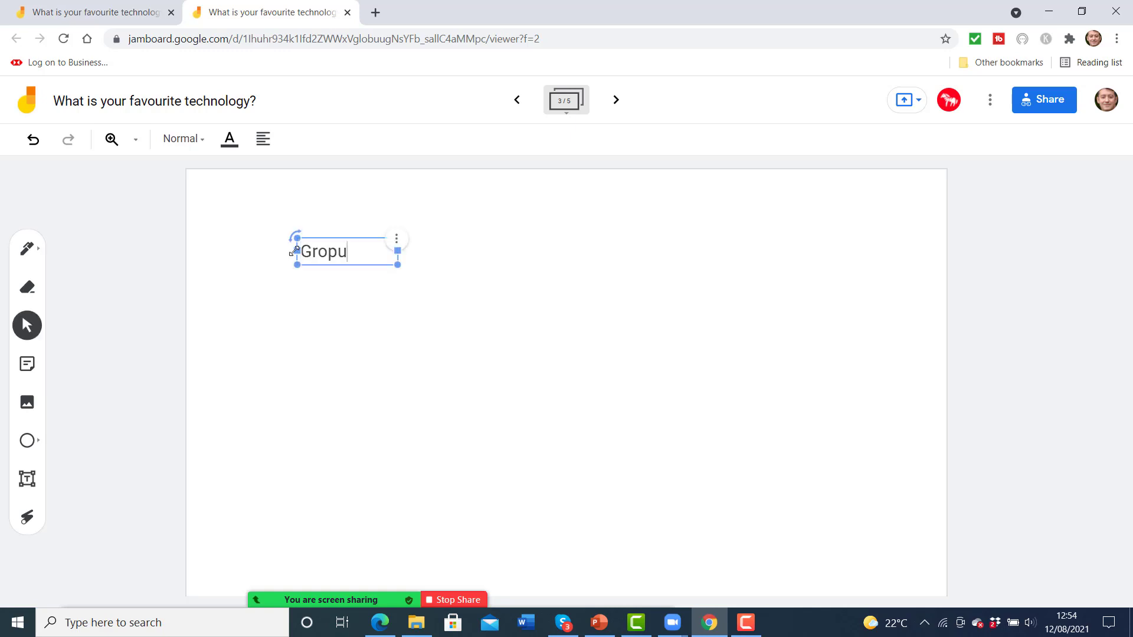
key("BackSpace")
key("BackSpace")
type("up 3")
left_click(591, 182)
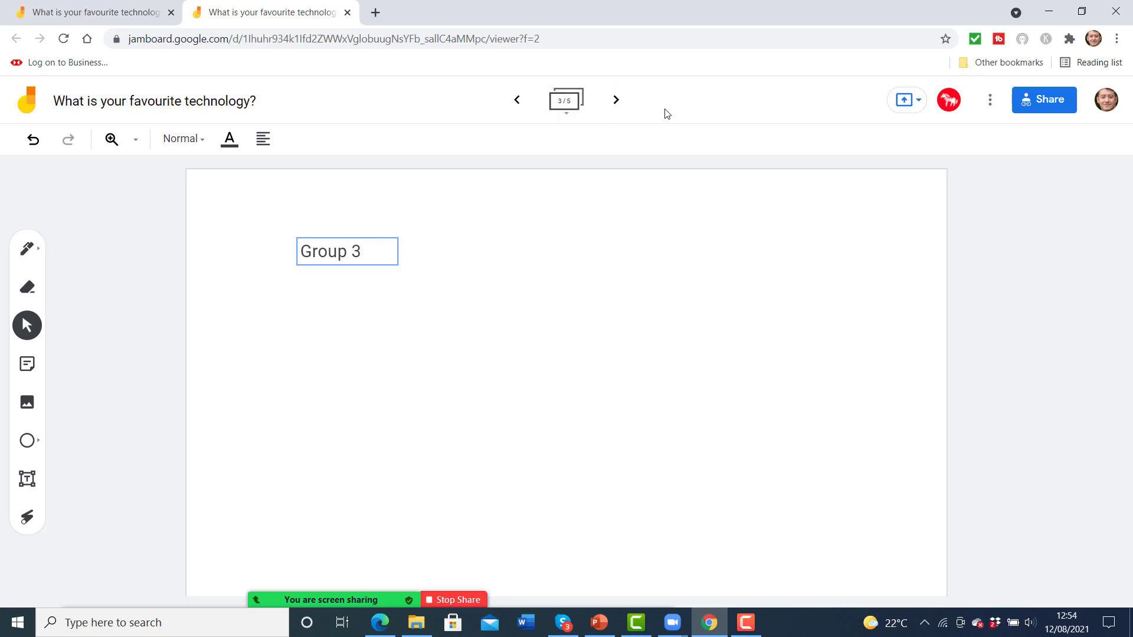
Go to the fourth frame and add a text box reading "Group 4" in its upper left area
left_click(615, 100)
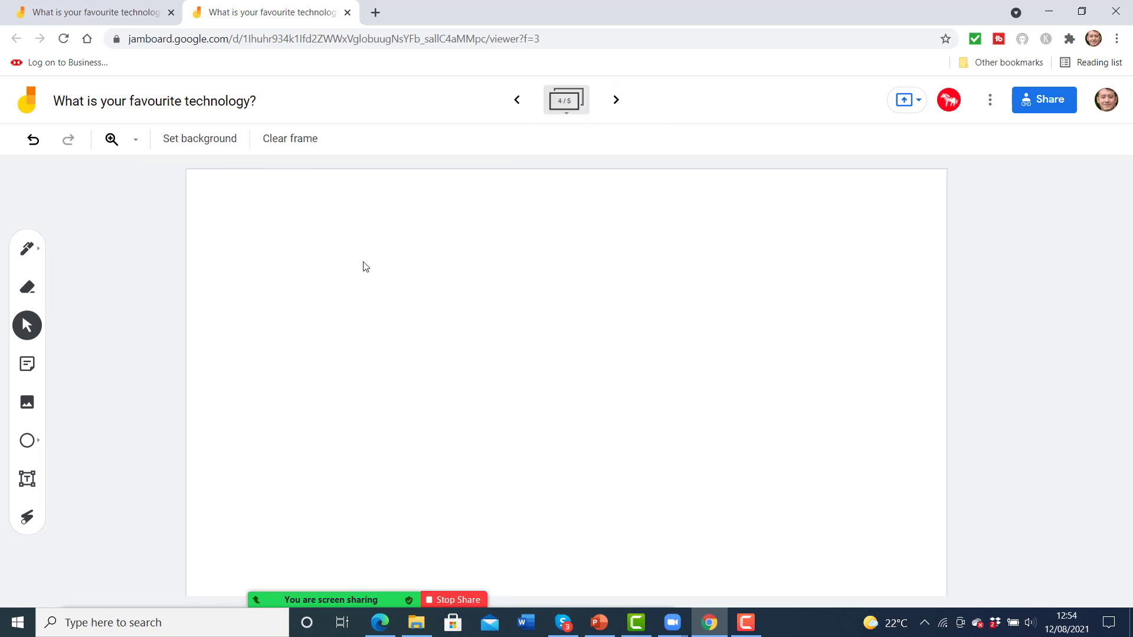
left_click(26, 478)
left_click(307, 250)
type("Grop")
key("BackSpace")
type("up 4")
Copy the jam's edit link from its sharing settings and close the settings
left_click(1061, 98)
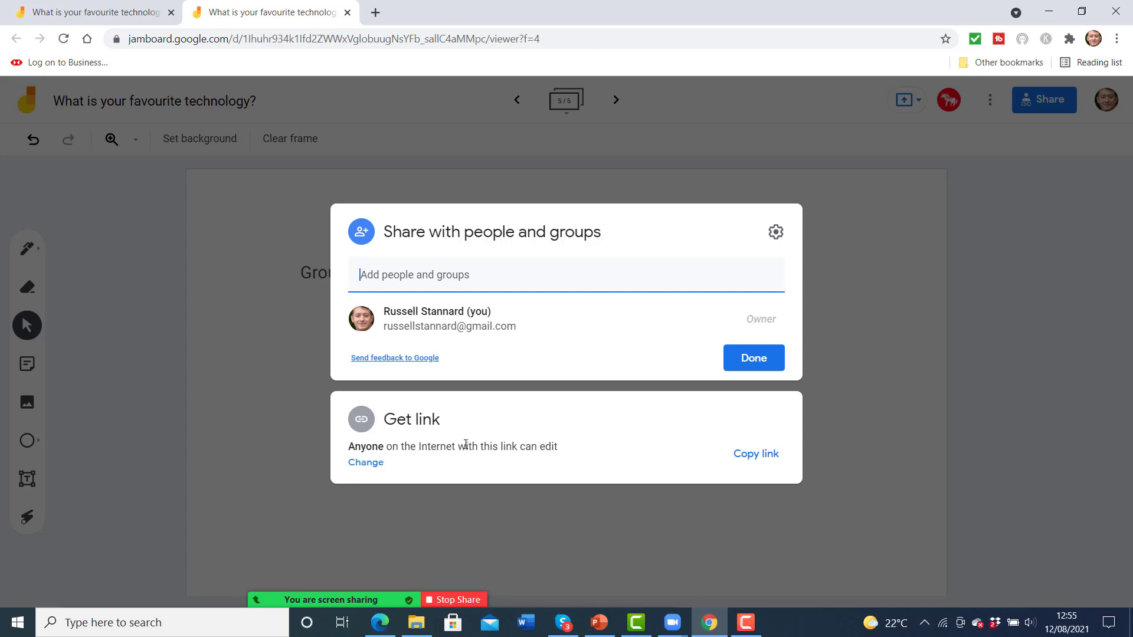
left_click(757, 458)
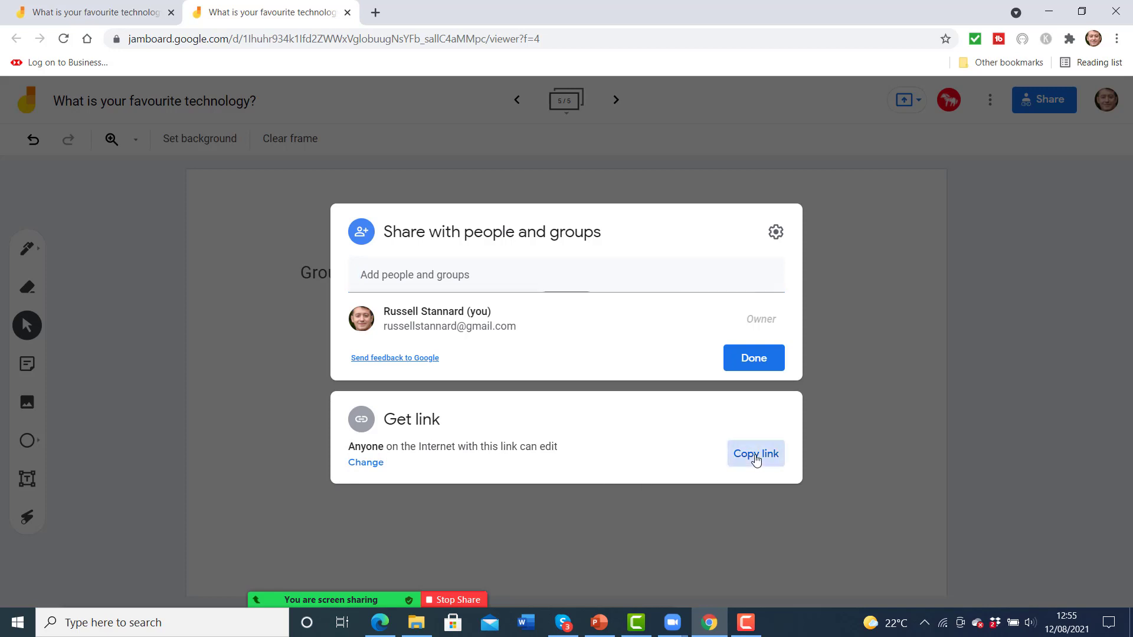
left_click(867, 233)
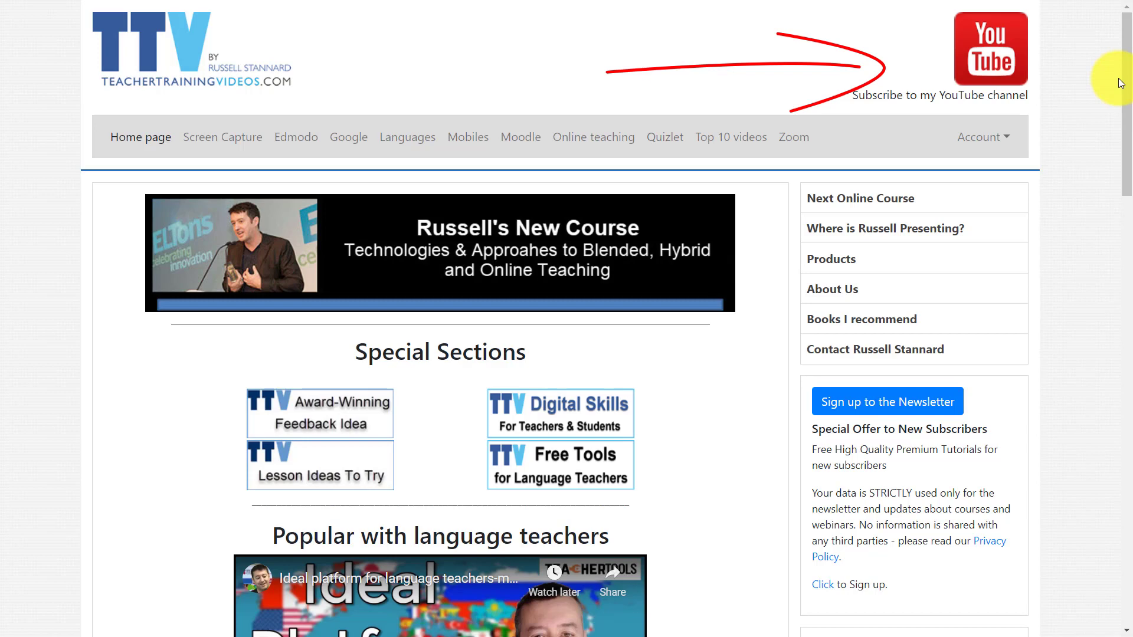
left_click_drag(1126, 83, 1130, 215)
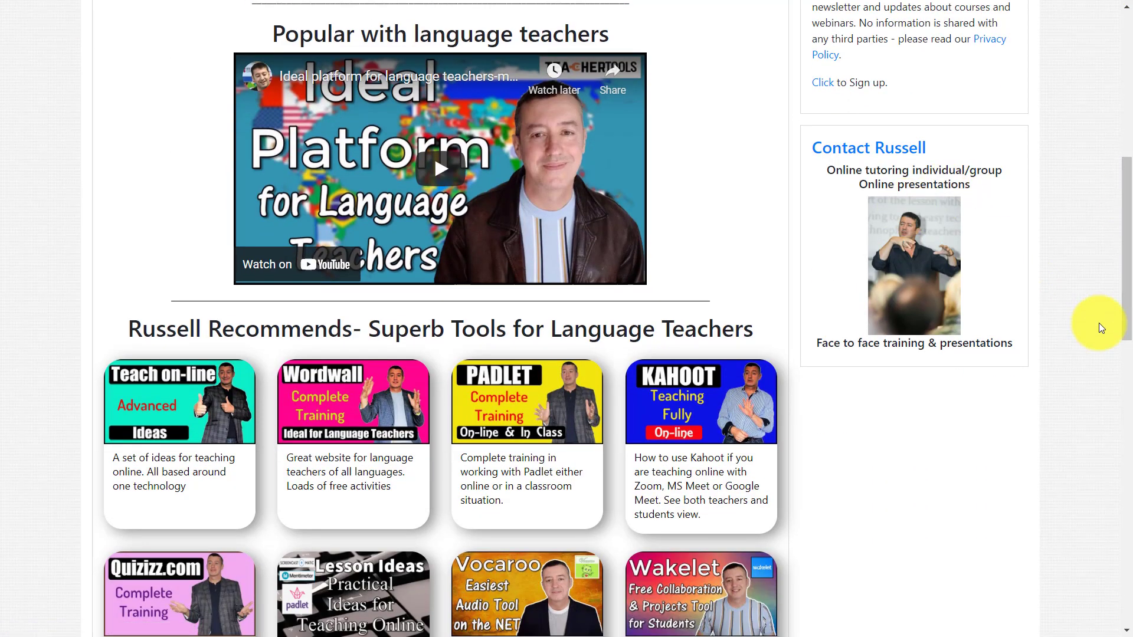